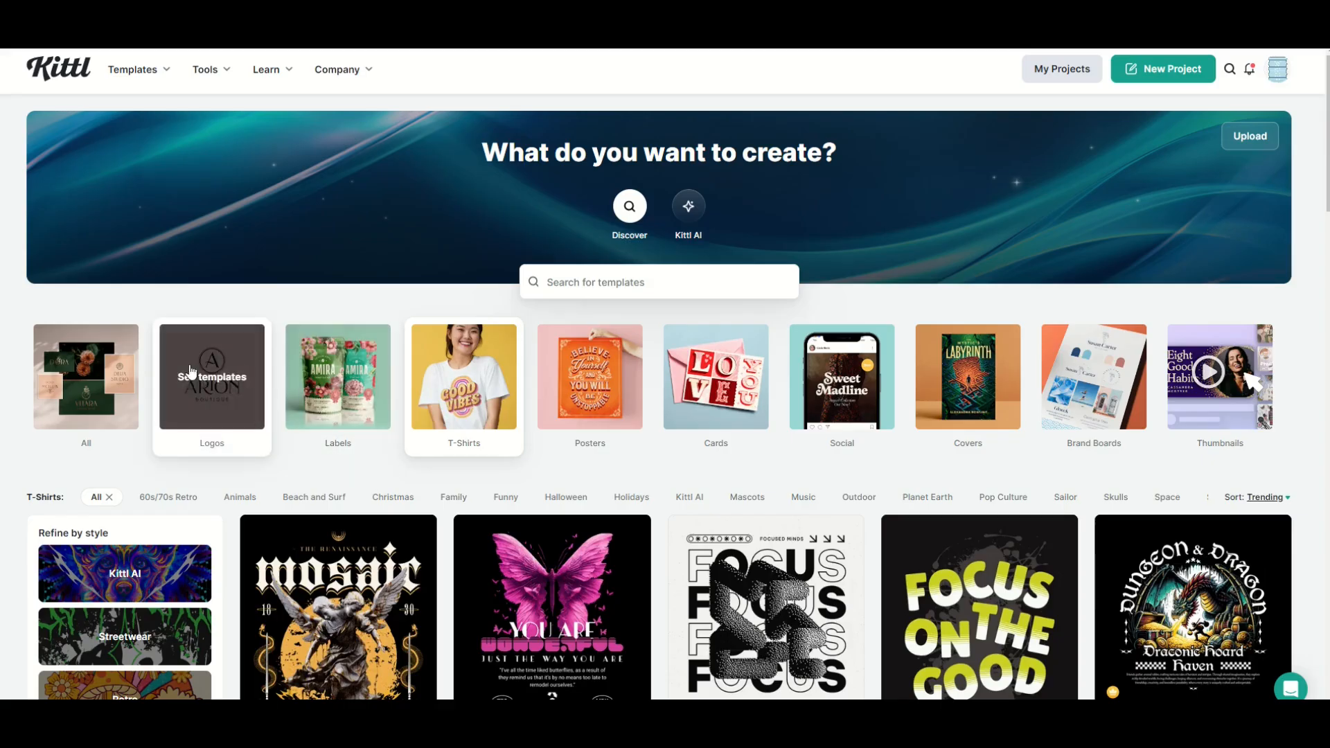
- Look through the T-shirt template gallery, the cowboy bat sample design and the overview of editor and AI tools
{"action": "scroll", "coordinate": [776, 416], "scroll_direction": "down", "scroll_amount": 4}
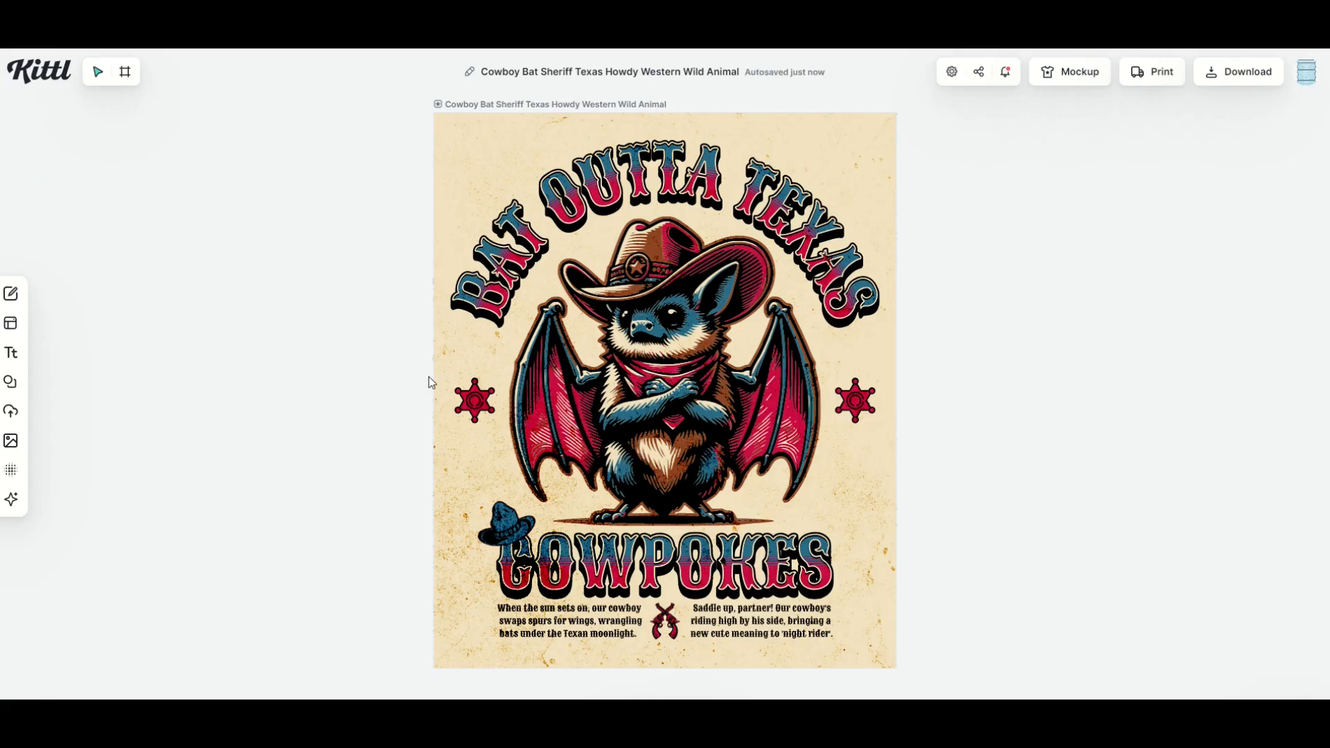
{"action": "mouse_move", "coordinate": [633, 338]}
{"action": "left_mouse_down"}
{"action": "mouse_move", "coordinate": [596, 309]}
{"action": "mouse_move", "coordinate": [633, 327]}
{"action": "left_mouse_up"}
{"action": "left_click_drag", "start_coordinate": [682, 378], "coordinate": [682, 437]}
{"action": "left_click", "coordinate": [569, 234]}
{"action": "left_click_drag", "start_coordinate": [554, 209], "coordinate": [542, 225]}
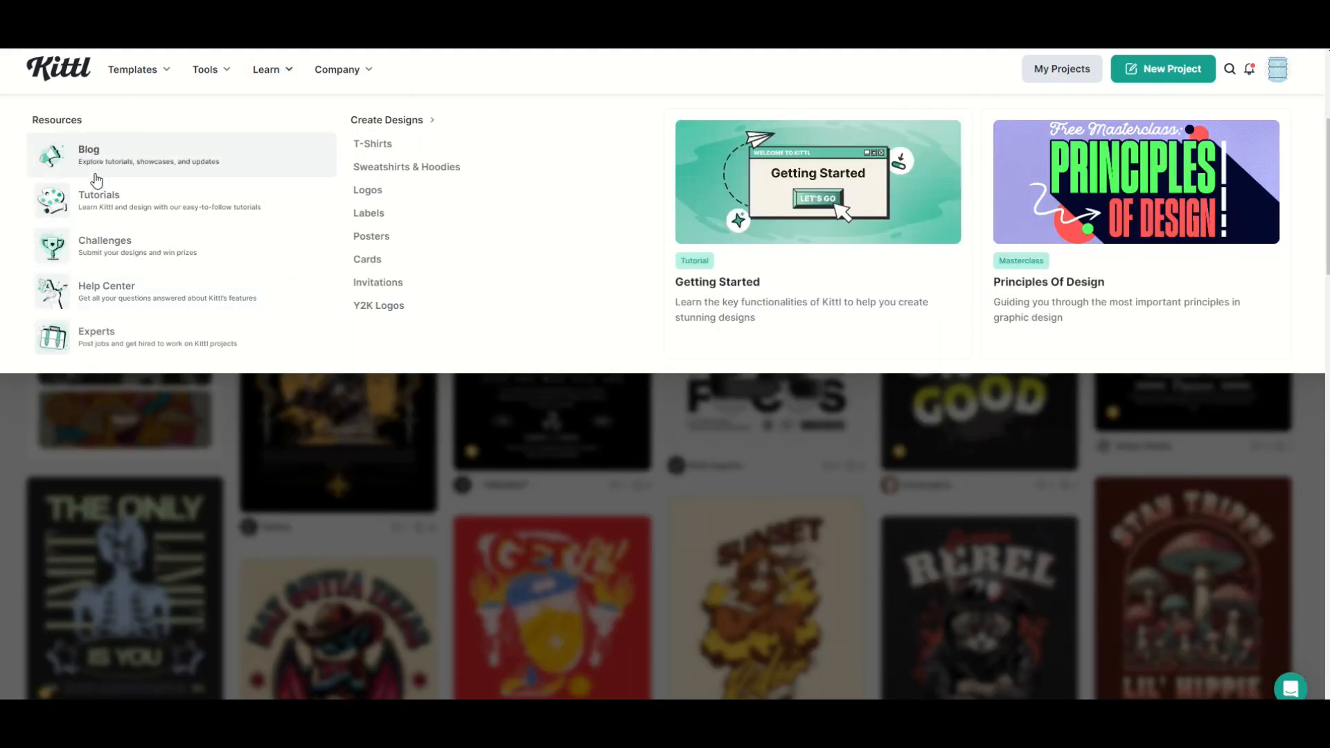
{"action": "mouse_move", "coordinate": [207, 81]}
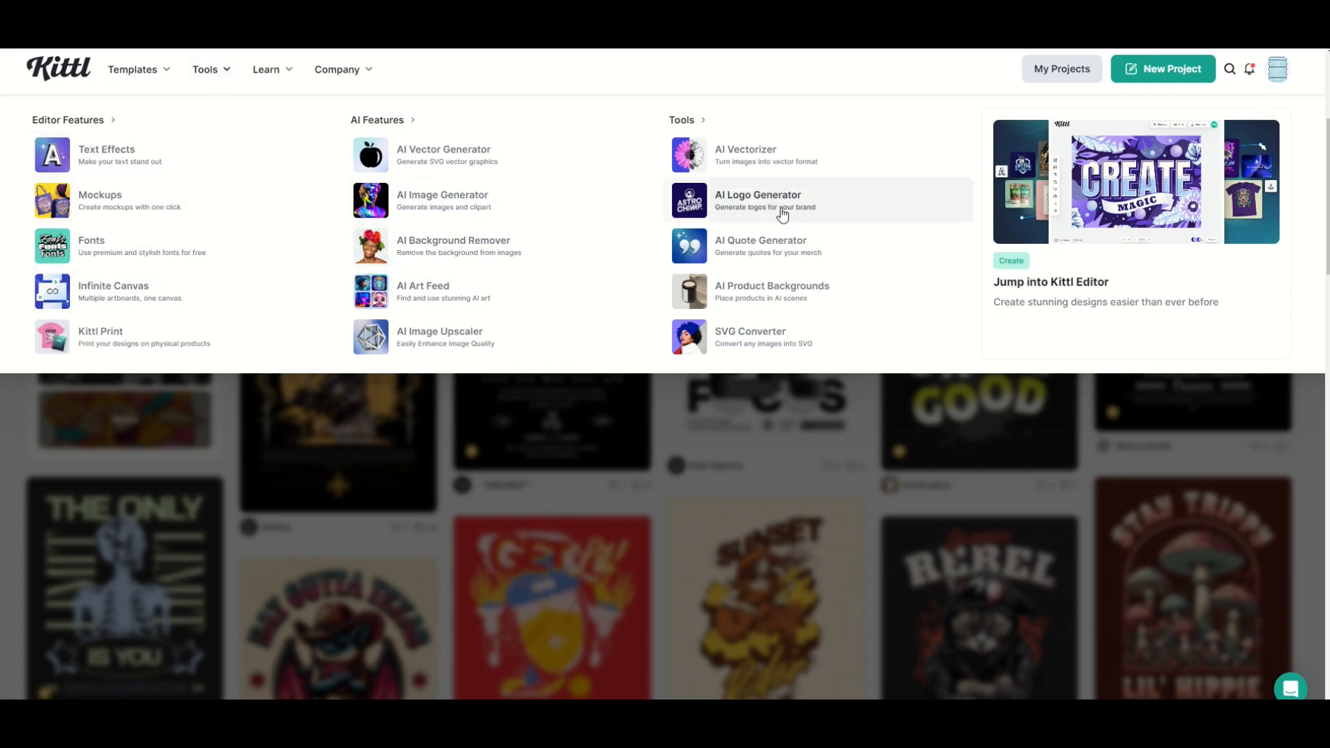
{"action": "scroll", "coordinate": [663, 467], "scroll_direction": "down", "scroll_amount": 3}
{"action": "scroll", "coordinate": [665, 474], "scroll_direction": "down", "scroll_amount": 6}
{"action": "scroll", "coordinate": [667, 474], "scroll_direction": "down", "scroll_amount": 5}
{"action": "scroll", "coordinate": [668, 435], "scroll_direction": "down", "scroll_amount": 7}
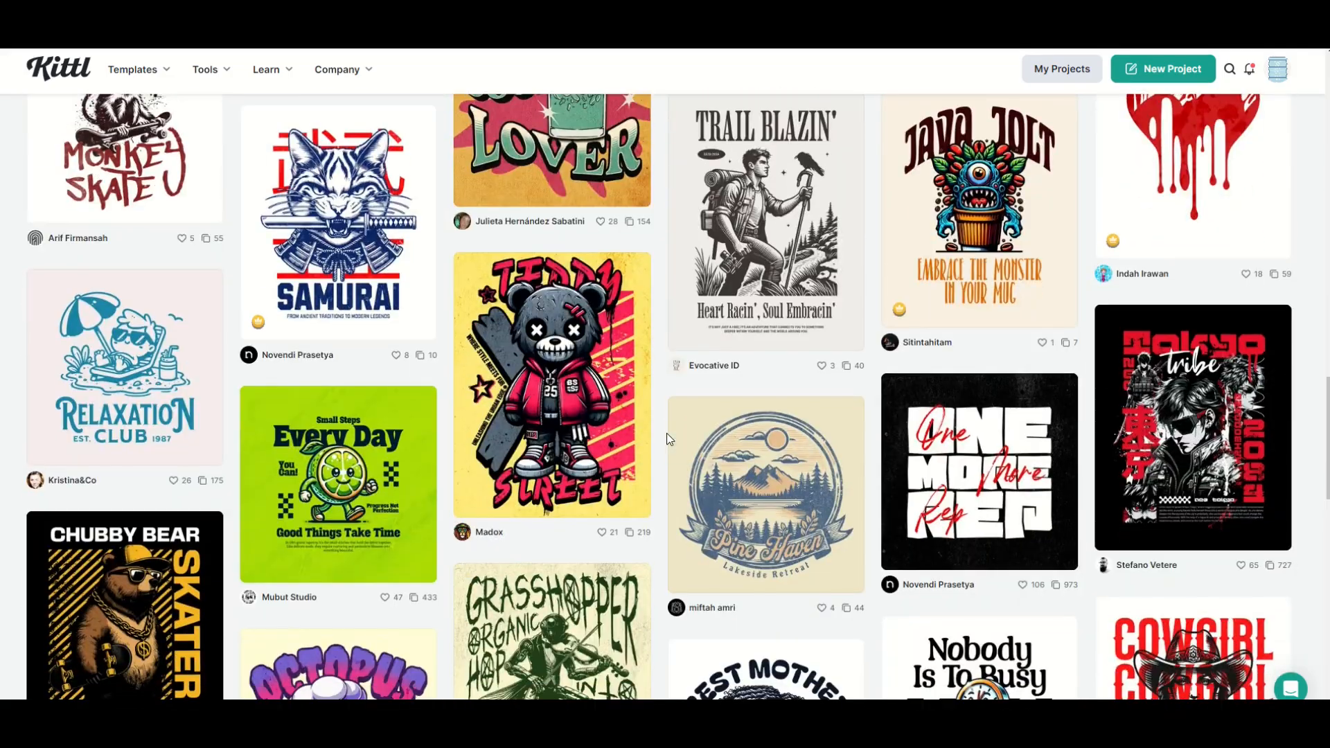
{"action": "scroll", "coordinate": [666, 434], "scroll_direction": "down", "scroll_amount": 5}
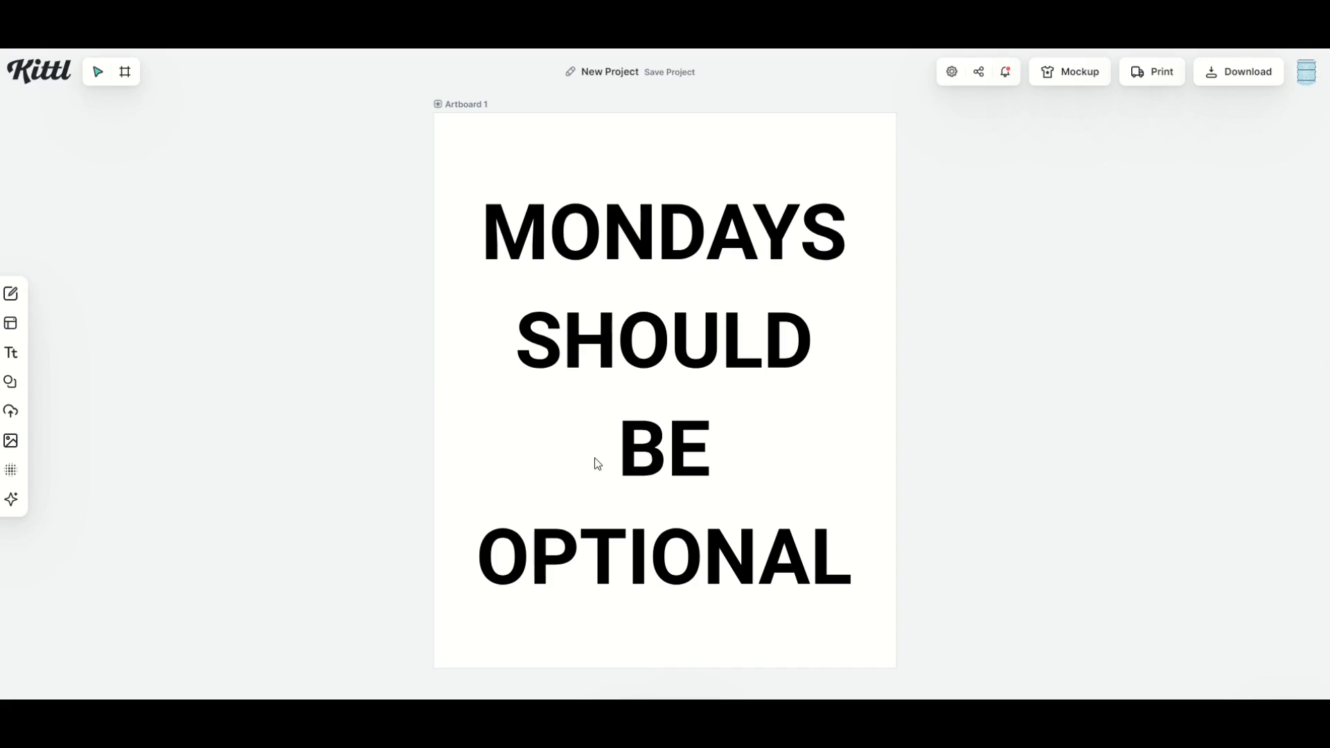
- Search the elements library for "coffee" and add the black outlined straight-sided cup with three steam lines to the artboard
{"action": "left_click", "coordinate": [38, 390]}
{"action": "left_click", "coordinate": [60, 150]}
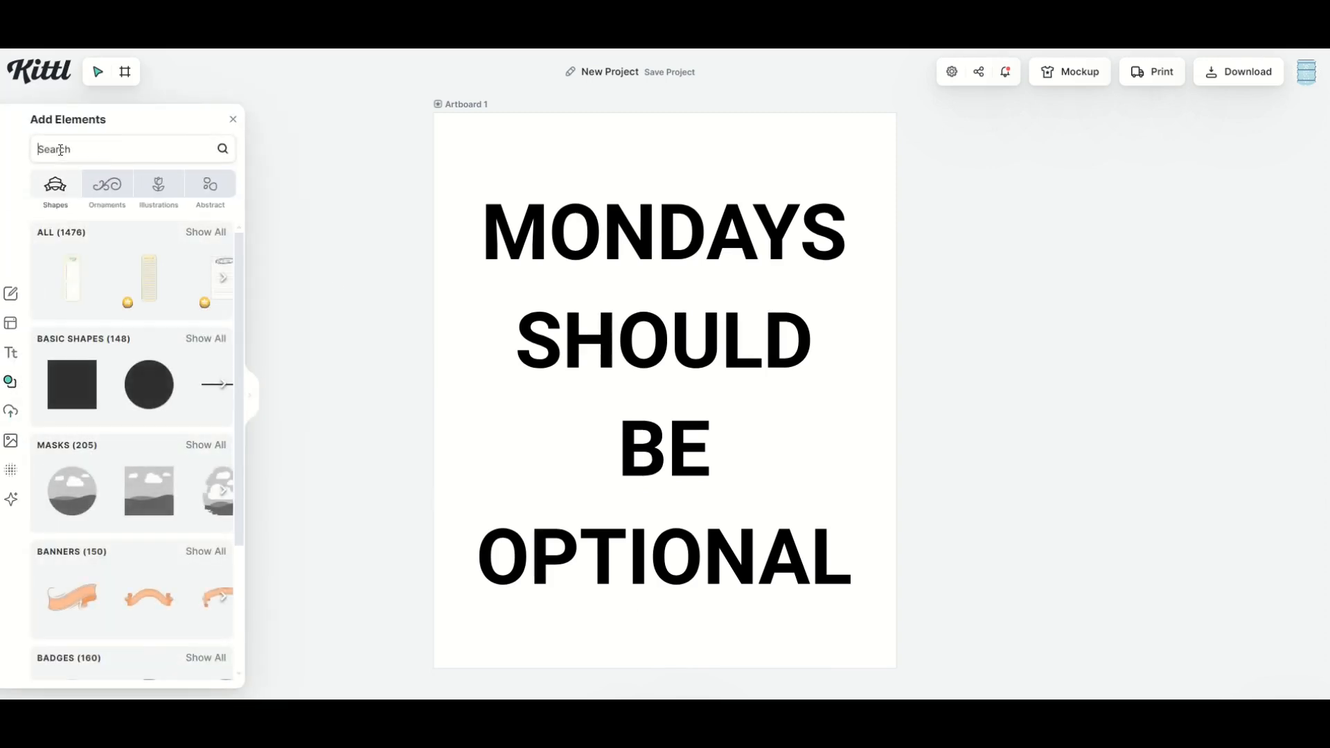
{"action": "type", "text": "coffee"}
{"action": "key", "text": "Return"}
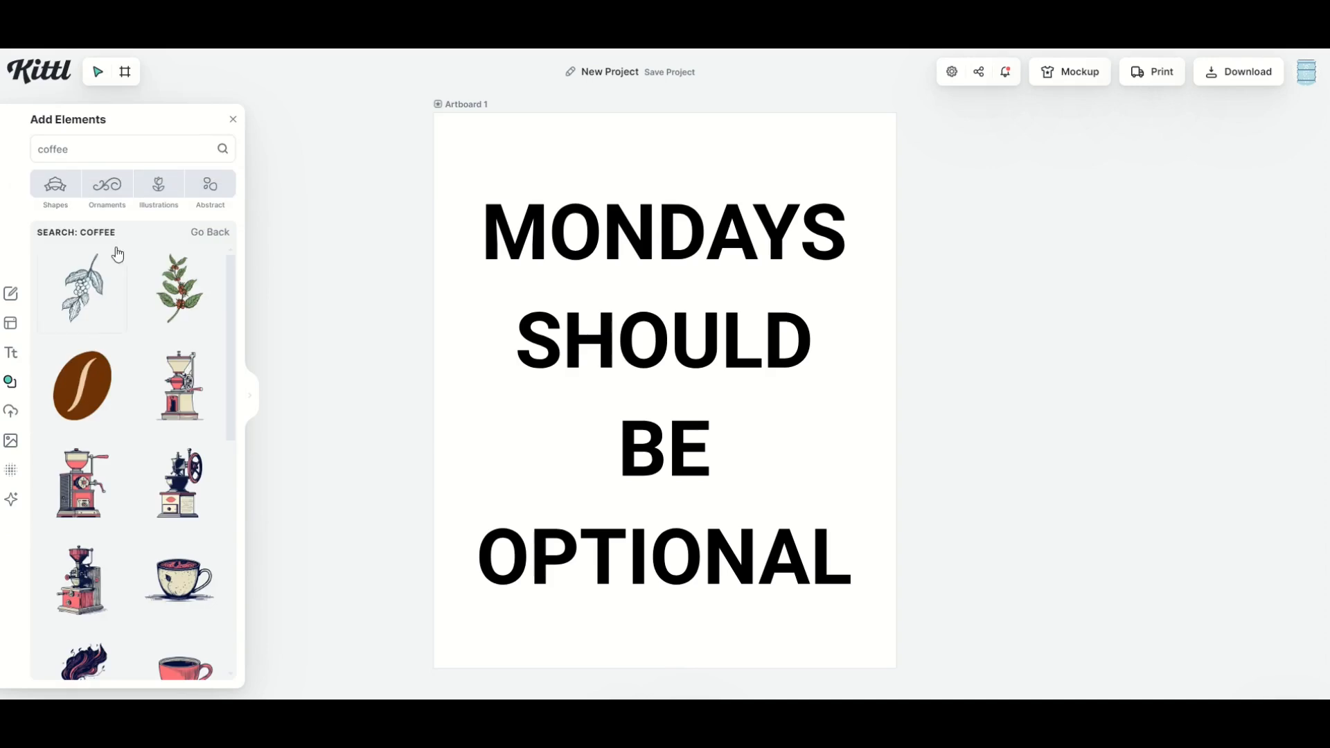
{"action": "scroll", "coordinate": [117, 254], "scroll_direction": "down", "scroll_amount": 6}
{"action": "scroll", "coordinate": [118, 305], "scroll_direction": "down", "scroll_amount": 4}
{"action": "left_click", "coordinate": [169, 383]}
- Delete the MONDAYS SHOULD BE OPTIONAL text block and enlarge the coffee cup to nearly the artboard's full width
{"action": "left_click", "coordinate": [528, 336]}
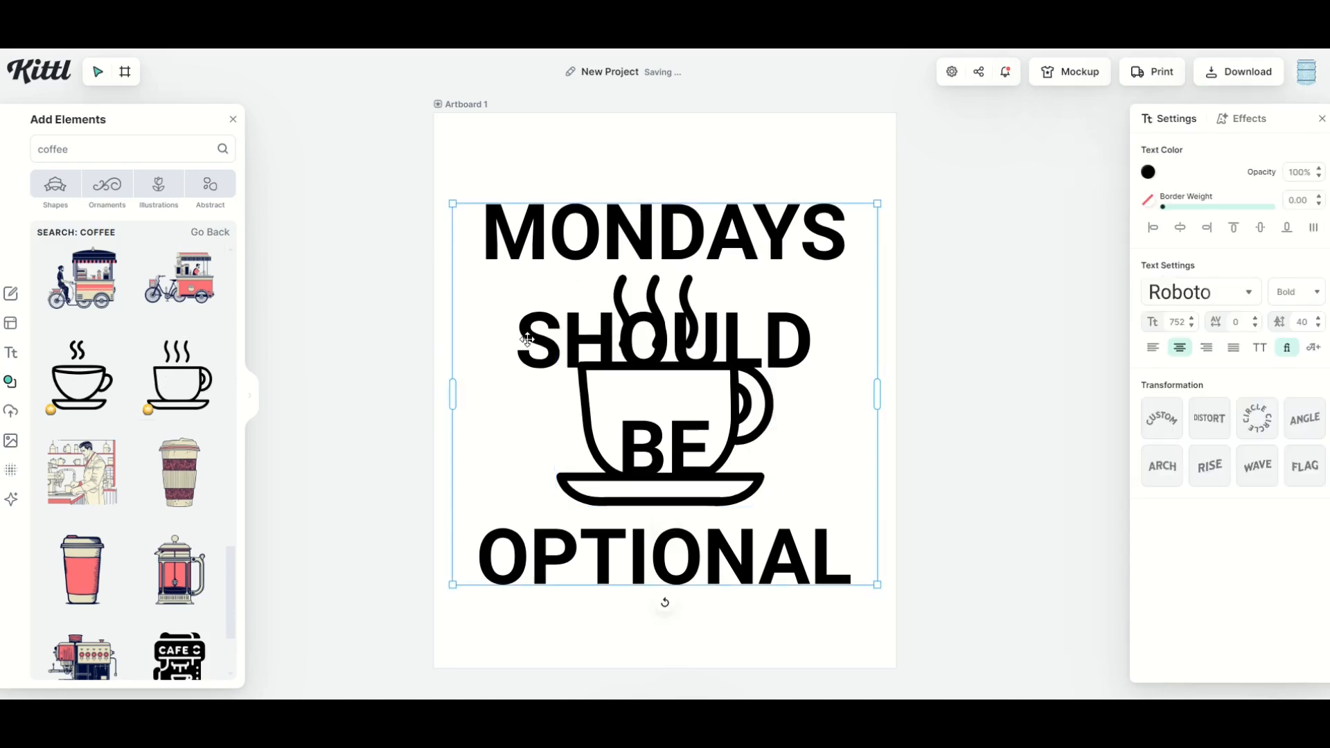
{"action": "key", "text": "Delete"}
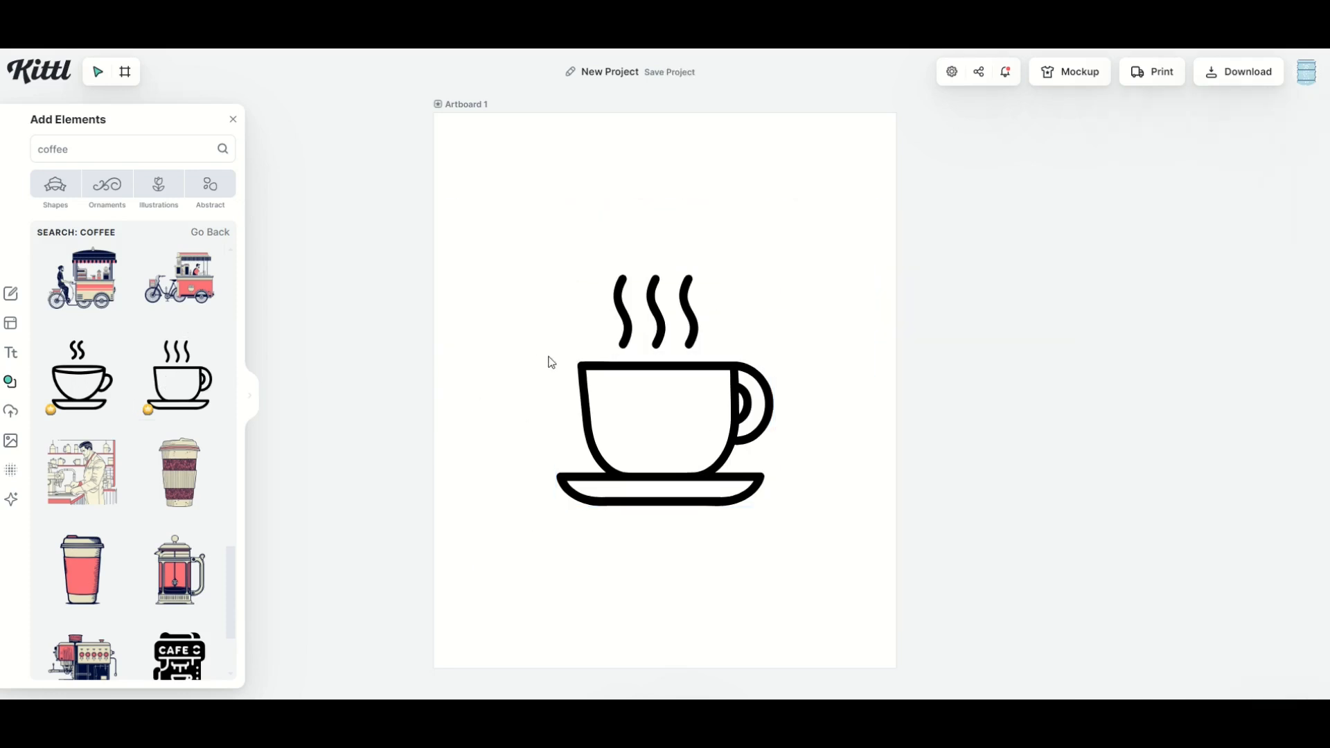
{"action": "left_click_drag", "start_coordinate": [582, 386], "coordinate": [482, 269]}
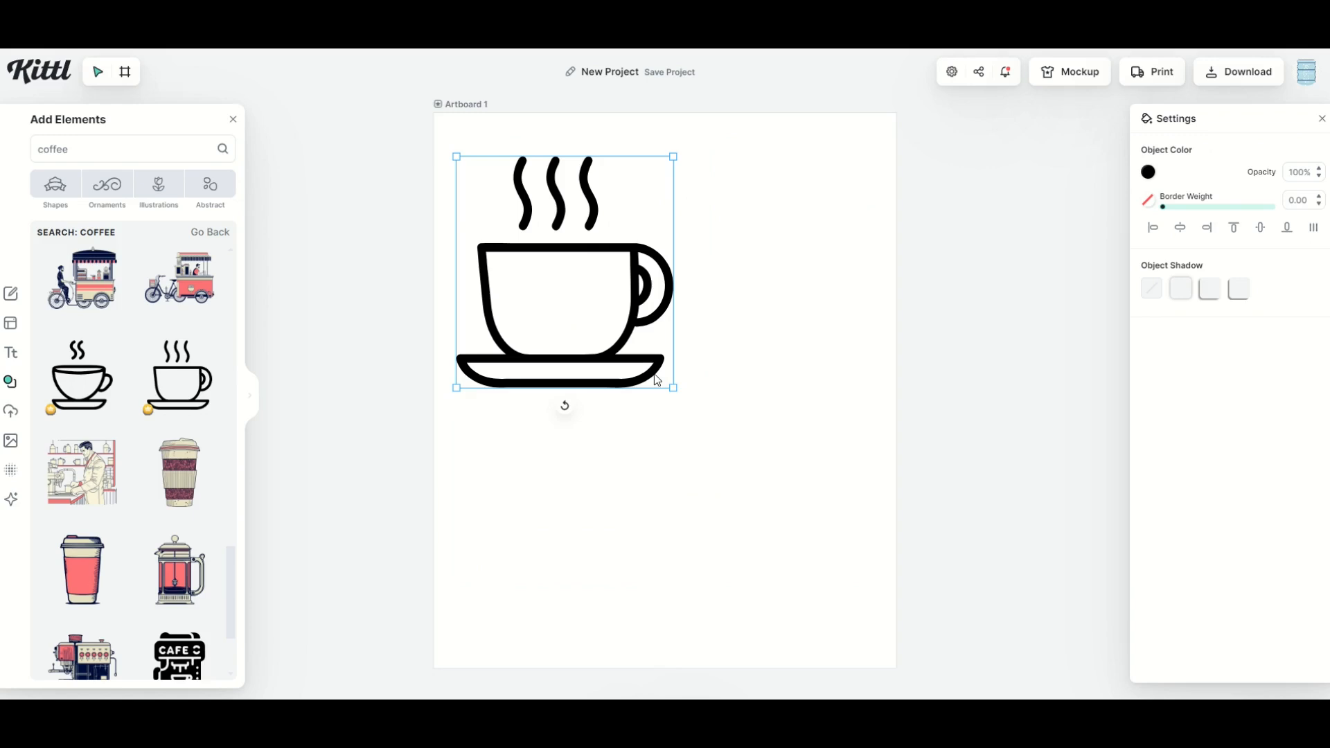
{"action": "left_click_drag", "start_coordinate": [674, 390], "coordinate": [873, 662]}
- Add a headline reading "MONDAYS" above the steam and enlarge it to nearly the artboard's full width
{"action": "left_click", "coordinate": [11, 352]}
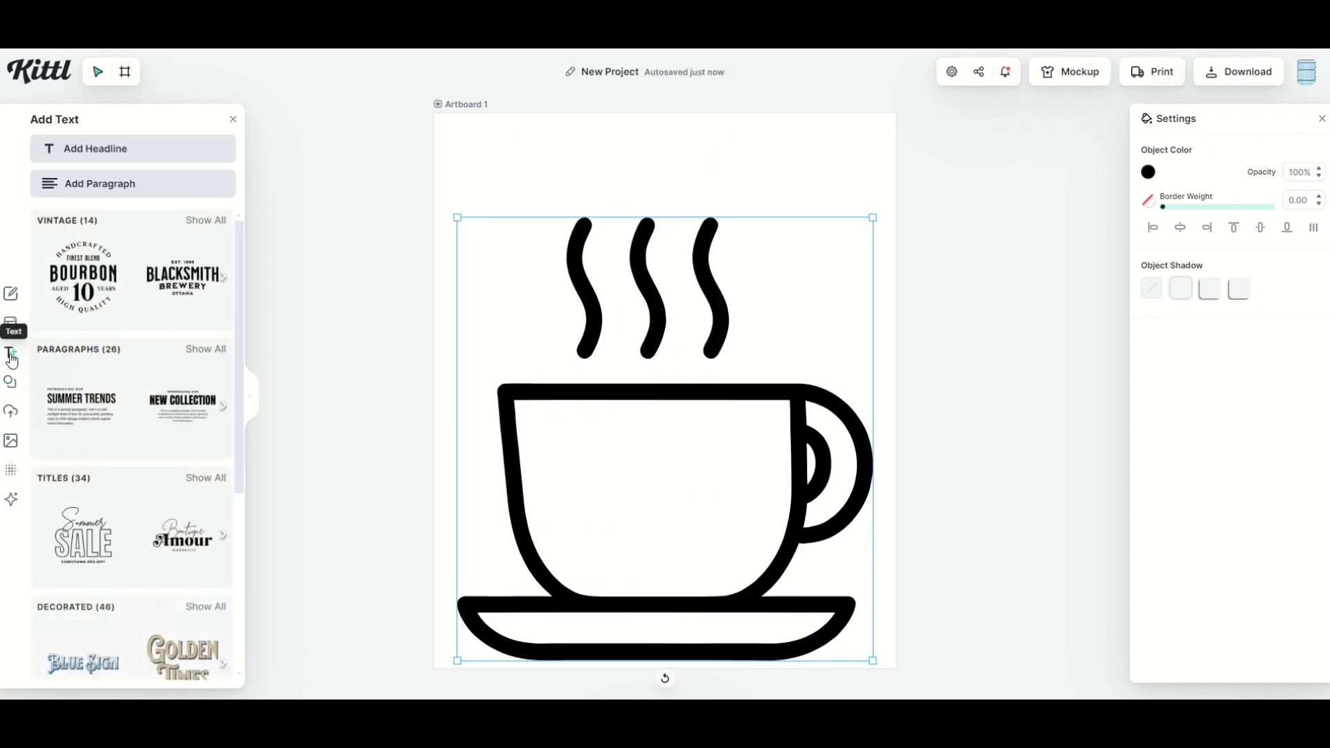
{"action": "left_click", "coordinate": [72, 148]}
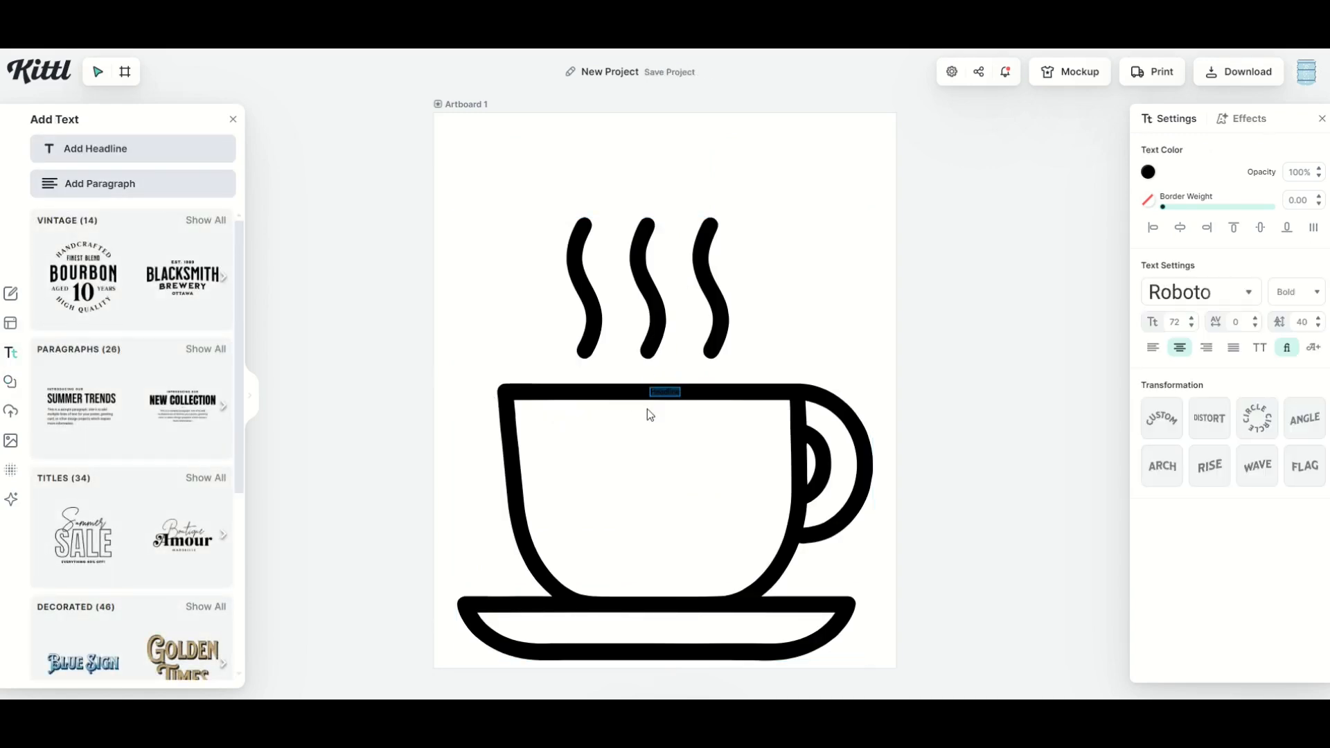
{"action": "left_click_drag", "start_coordinate": [652, 393], "coordinate": [550, 170]}
{"action": "double_click", "coordinate": [550, 162]}
{"action": "type", "text": "MONDAYS"}
{"action": "key", "text": "Escape"}
{"action": "left_click_drag", "start_coordinate": [688, 188], "coordinate": [836, 228]}
{"action": "left_click_drag", "start_coordinate": [499, 187], "coordinate": [449, 201]}
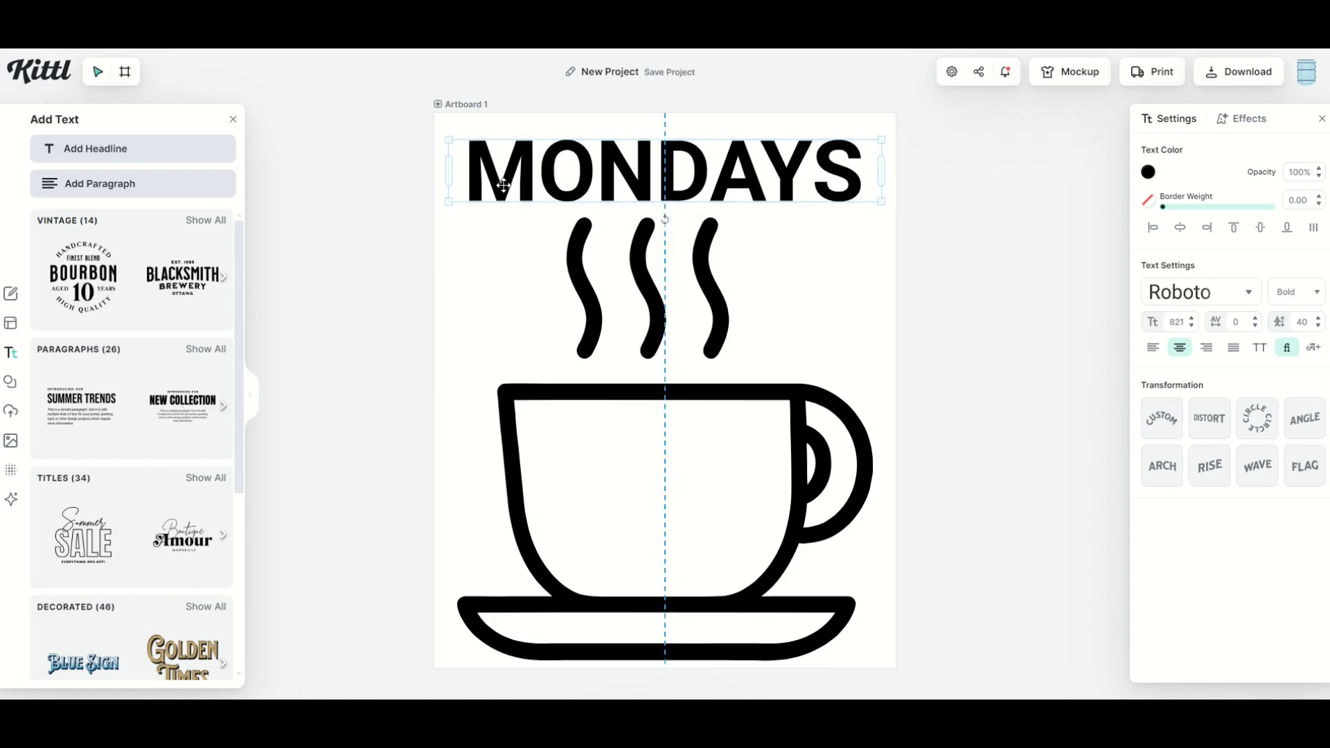
- Set the MONDAYS headline in the MILKSTORE 02 typeface and center it horizontally on the artboard
{"action": "left_click", "coordinate": [1164, 297]}
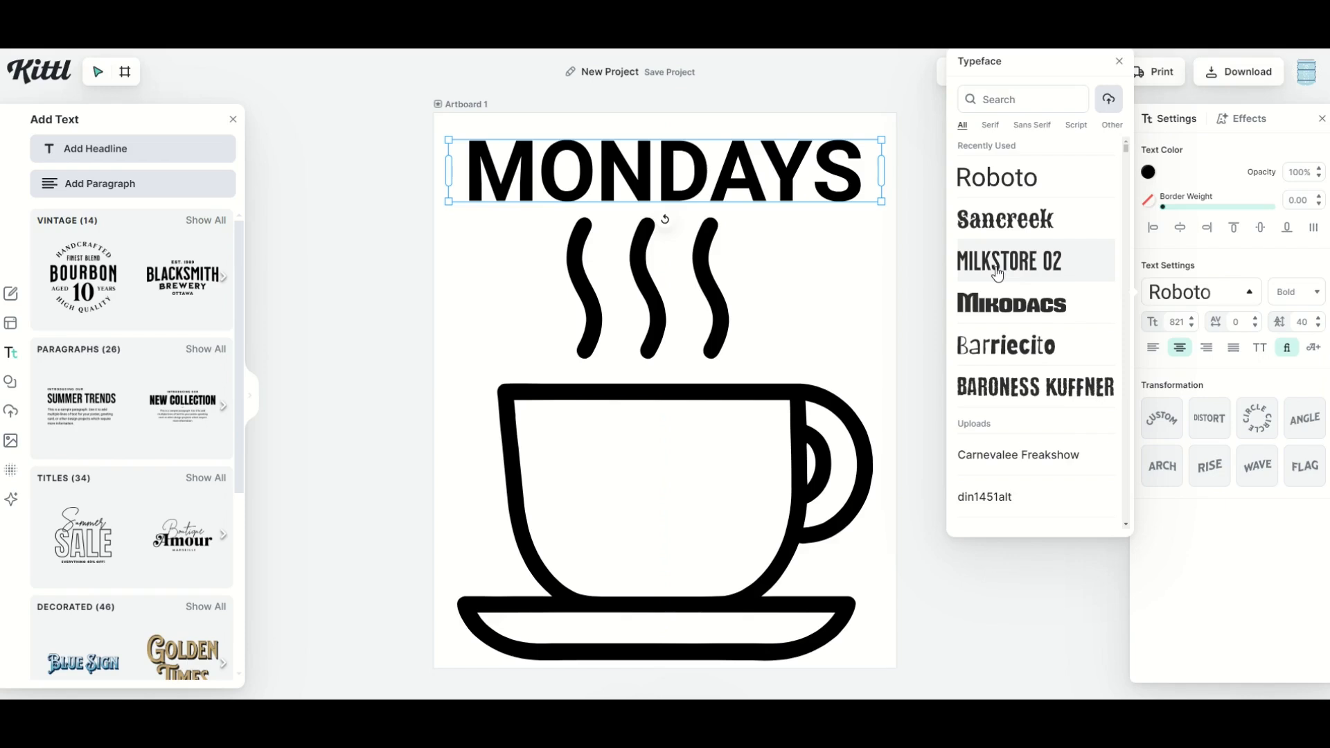
{"action": "left_click", "coordinate": [998, 272]}
{"action": "left_click", "coordinate": [970, 221]}
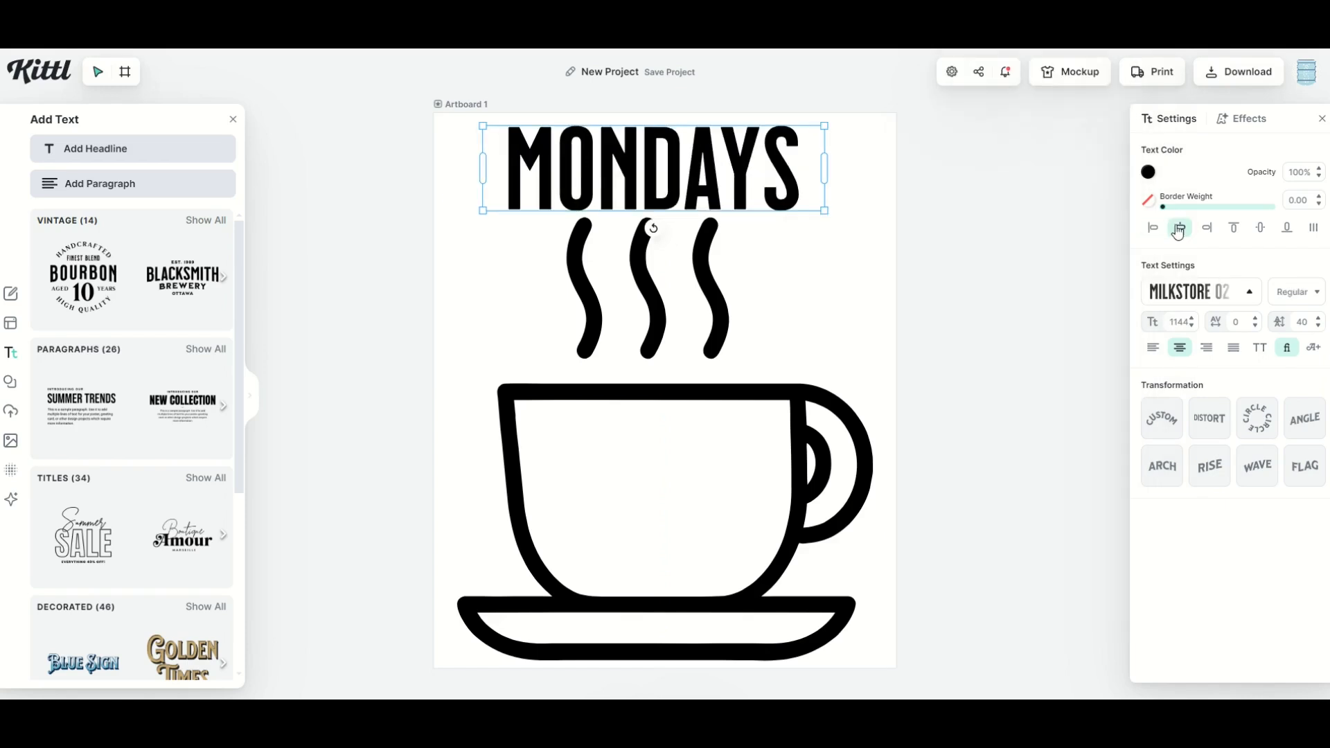
{"action": "left_click", "coordinate": [1178, 230]}
{"action": "left_click", "coordinate": [802, 298]}
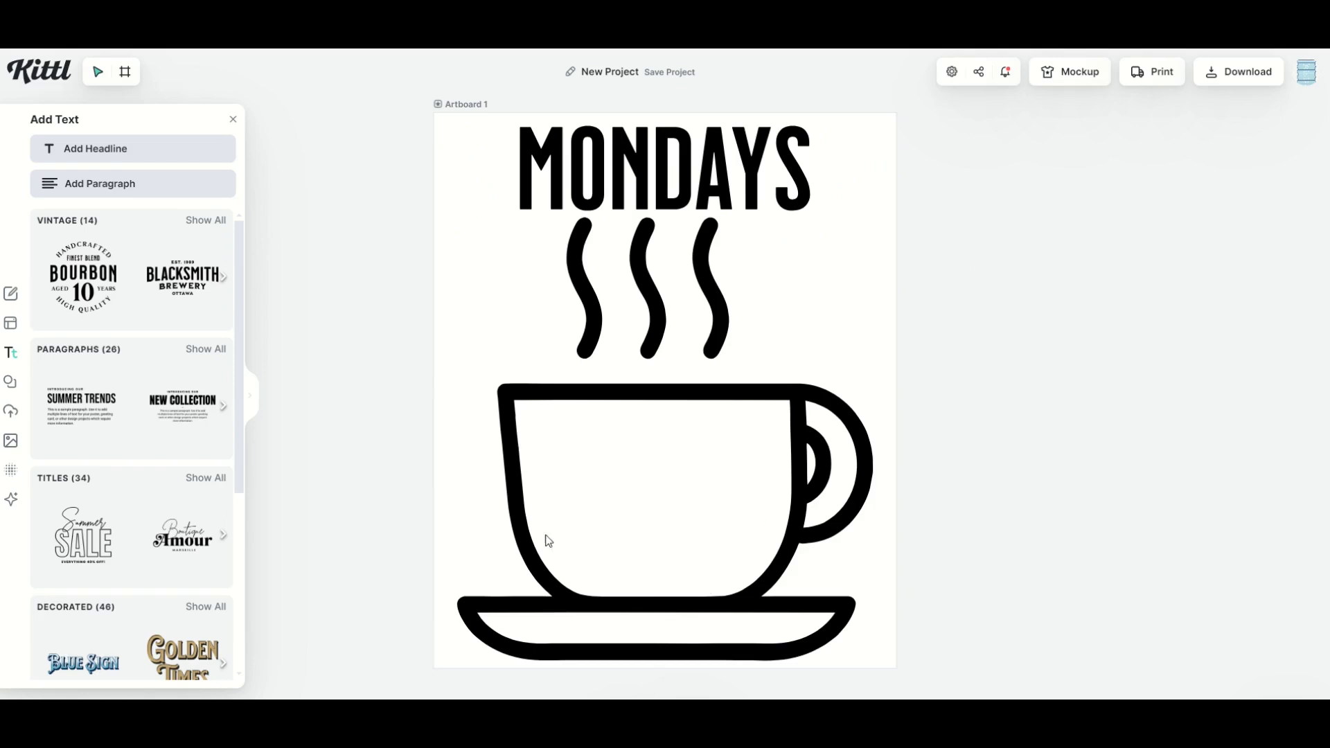
- Duplicate the MONDAYS headline, shrink the copy into the upper part of the cup and change its text to "SHOULD"
{"action": "left_click", "coordinate": [525, 203]}
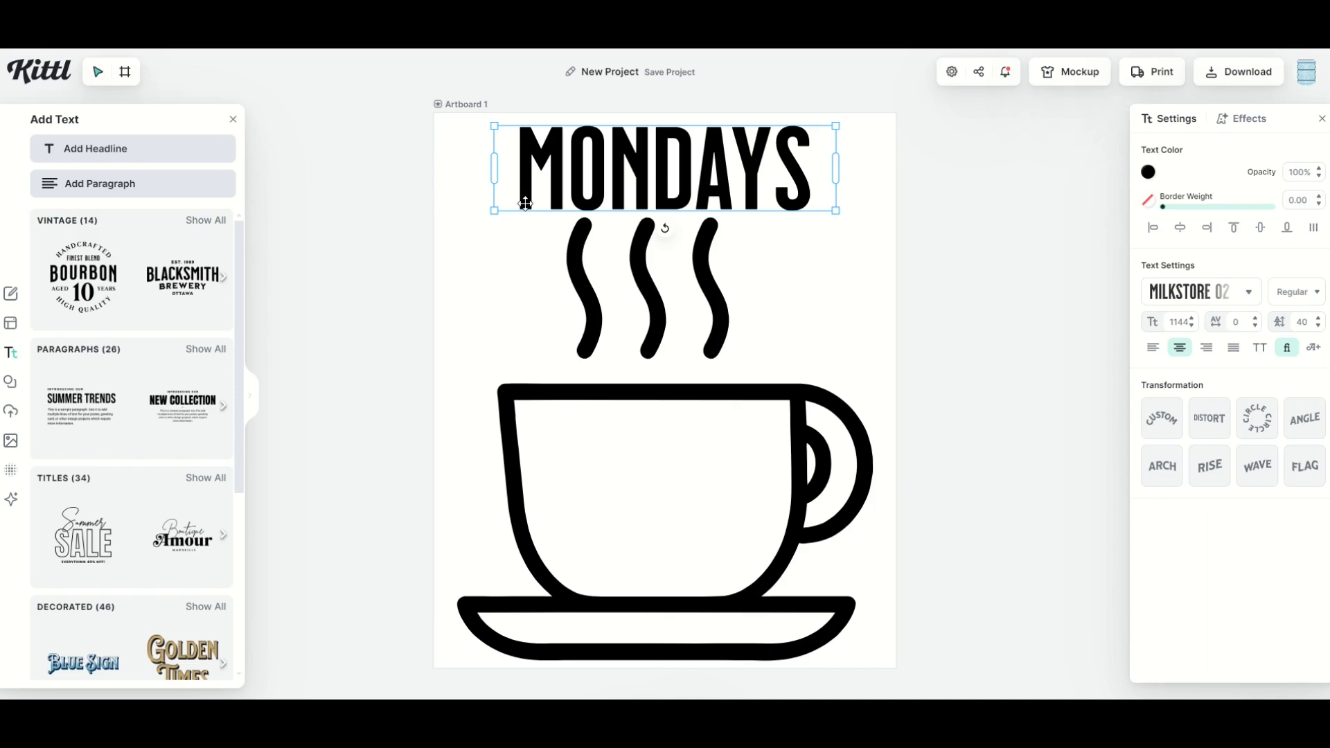
{"action": "key", "text": "ctrl+v"}
{"action": "left_click_drag", "start_coordinate": [497, 356], "coordinate": [560, 430]}
{"action": "left_click", "coordinate": [562, 430]}
{"action": "key", "text": "Delete"}
{"action": "key", "text": "Delete"}
{"action": "key", "text": "Delete"}
{"action": "key", "text": "Delete"}
{"action": "key", "text": "Delete"}
{"action": "key", "text": "Delete"}
{"action": "key", "text": "Delete"}
{"action": "type", "text": "SHOULD"}
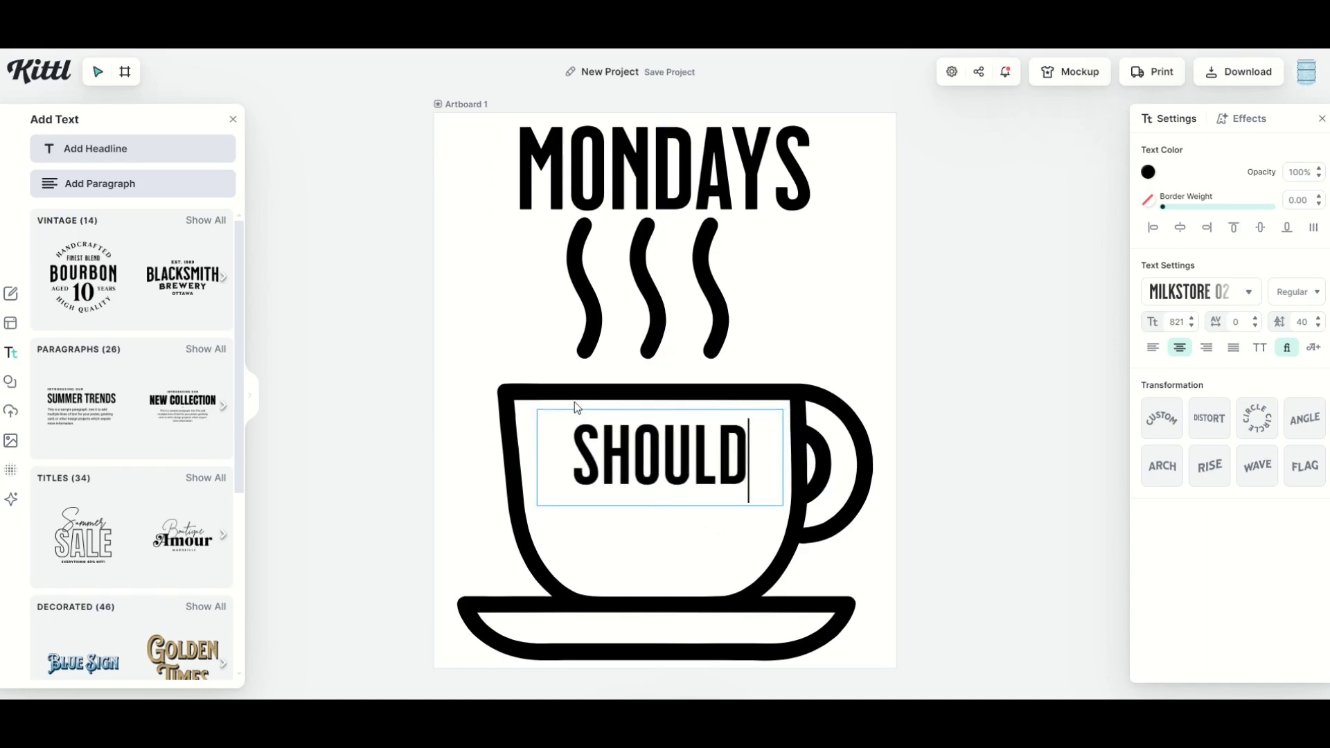
{"action": "key", "text": "Escape"}
- Duplicate the SHOULD text, place the copy below it inside the cup and change it to "BE"
{"action": "key", "text": "ctrl+c"}
{"action": "key", "text": "ctrl+v"}
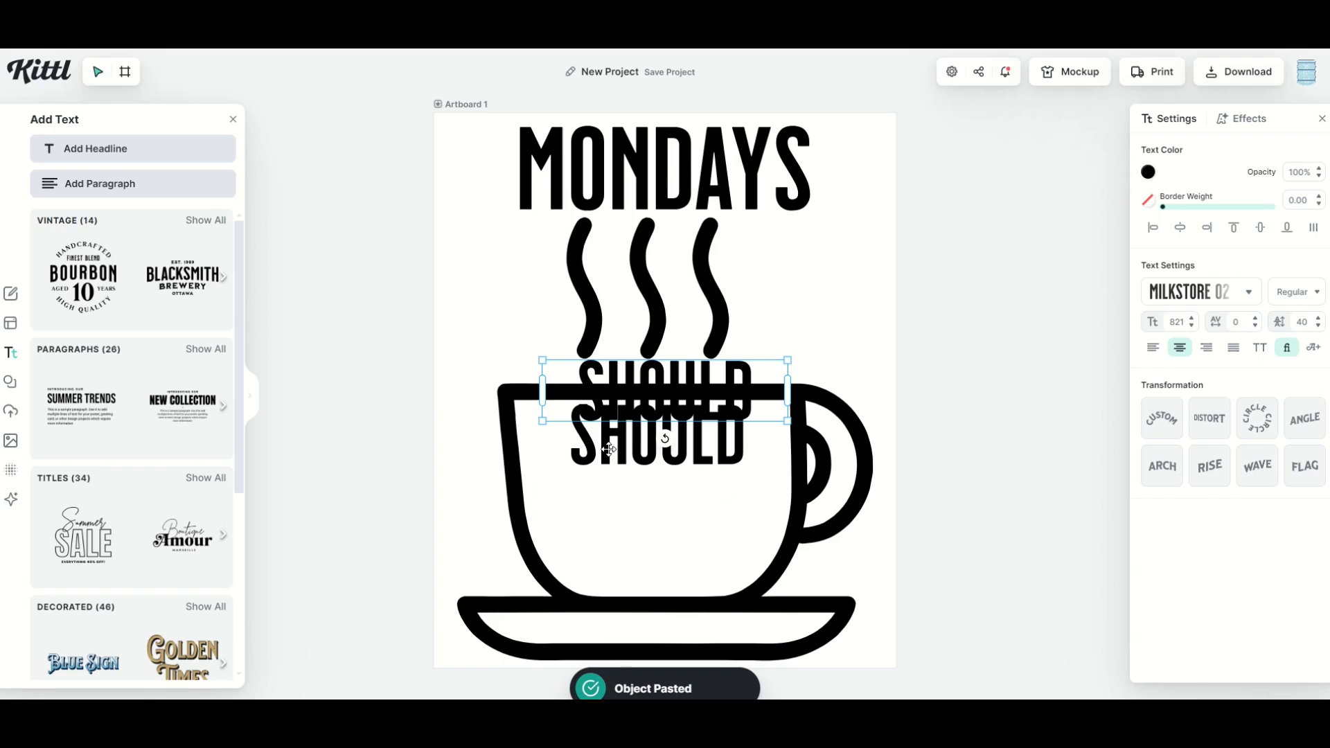
{"action": "type", "text": "BE"}
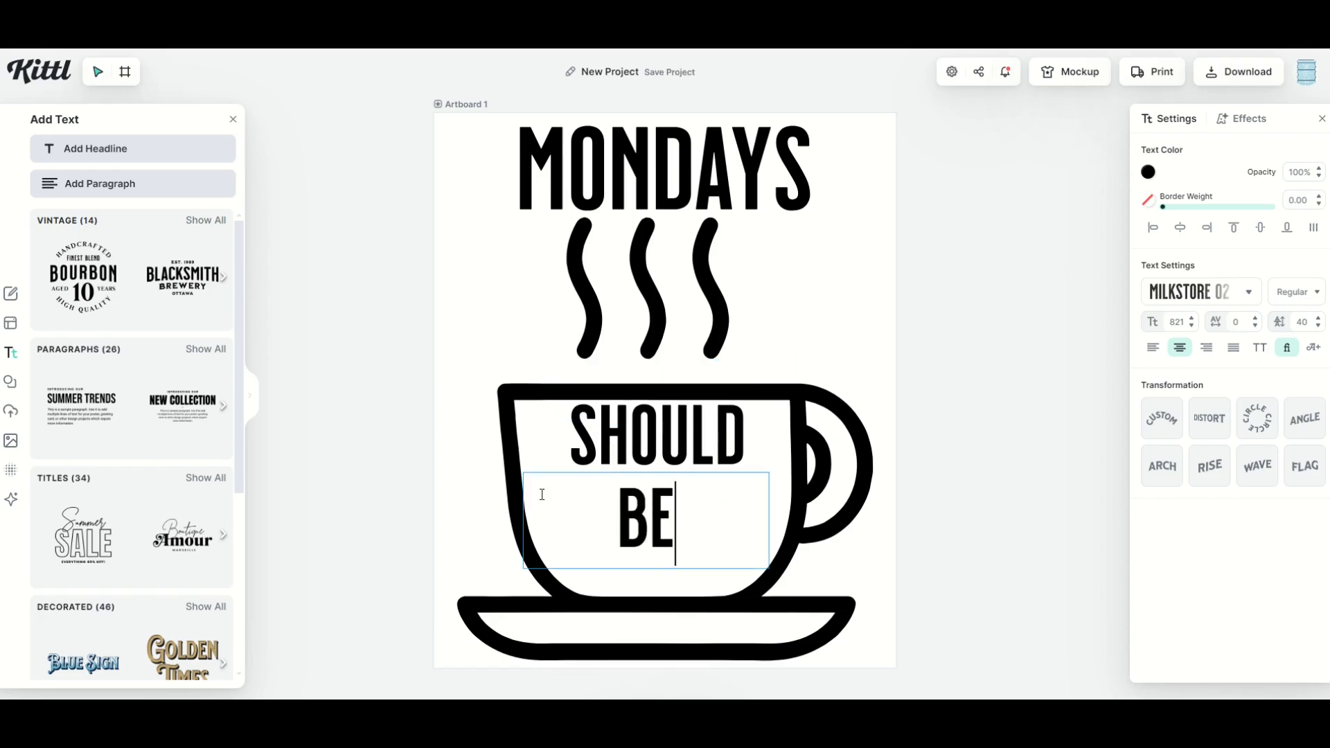
{"action": "key", "text": "Escape"}
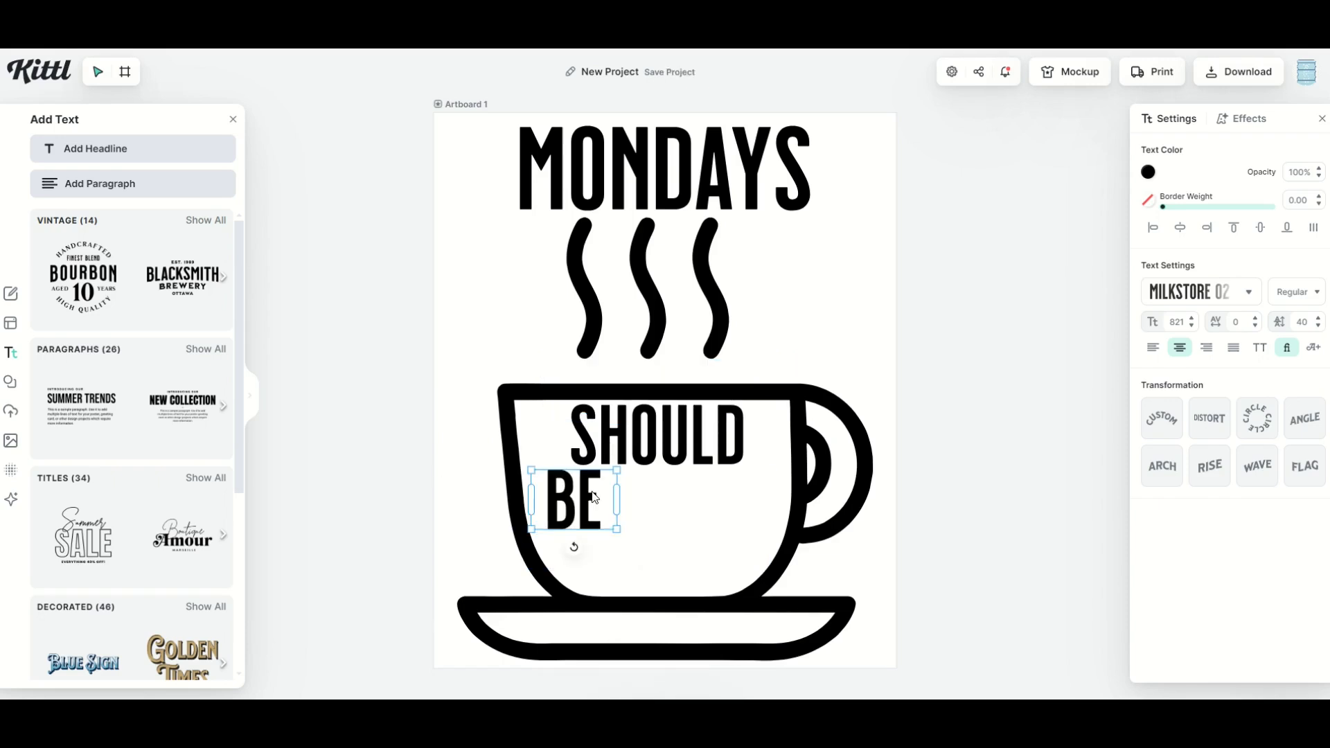
- Paste another text copy near the bottom of the cup and change its text to "OPTIONAL"
{"action": "key", "text": "ctrl+c"}
{"action": "key", "text": "ctrl+v"}
{"action": "left_click_drag", "start_coordinate": [685, 416], "coordinate": [683, 565]}
{"action": "double_click", "coordinate": [680, 525]}
{"action": "type", "text": "OPTIONAL"}
{"action": "key", "text": "Escape"}
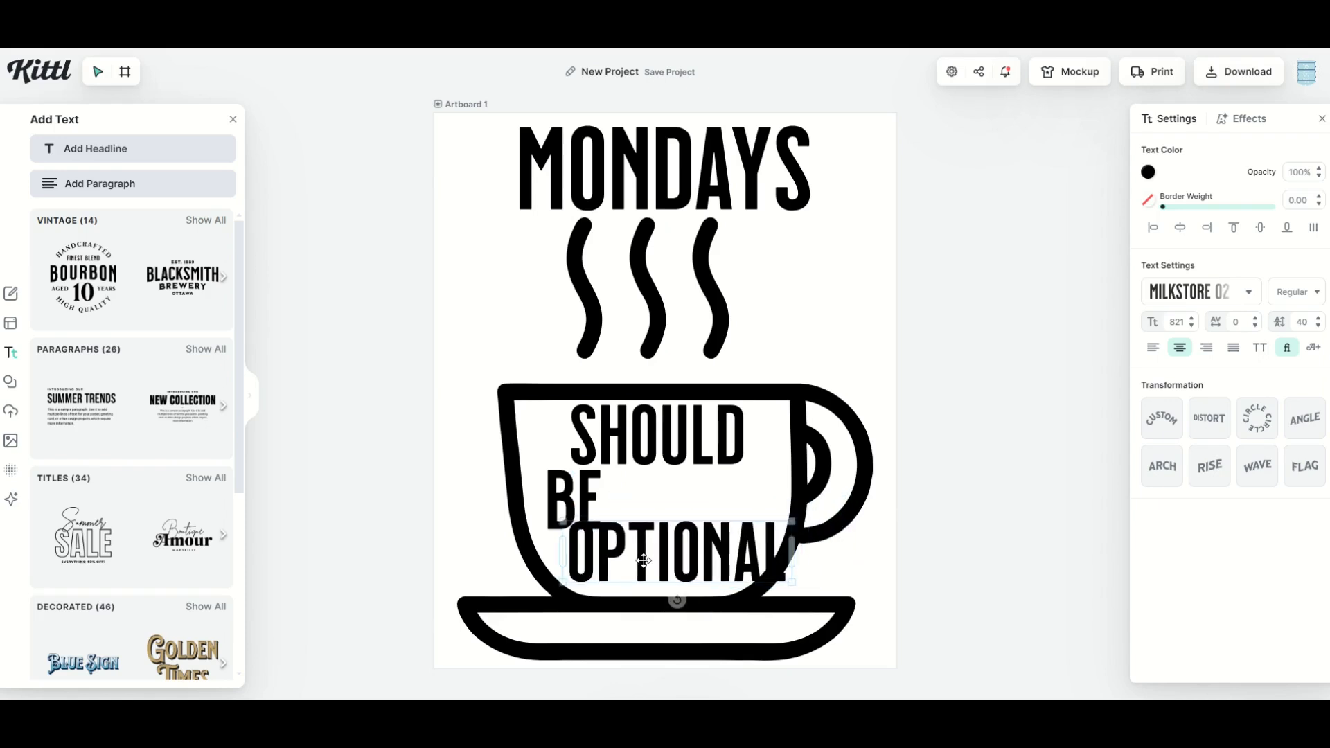
{"action": "left_click_drag", "start_coordinate": [644, 560], "coordinate": [645, 570]}
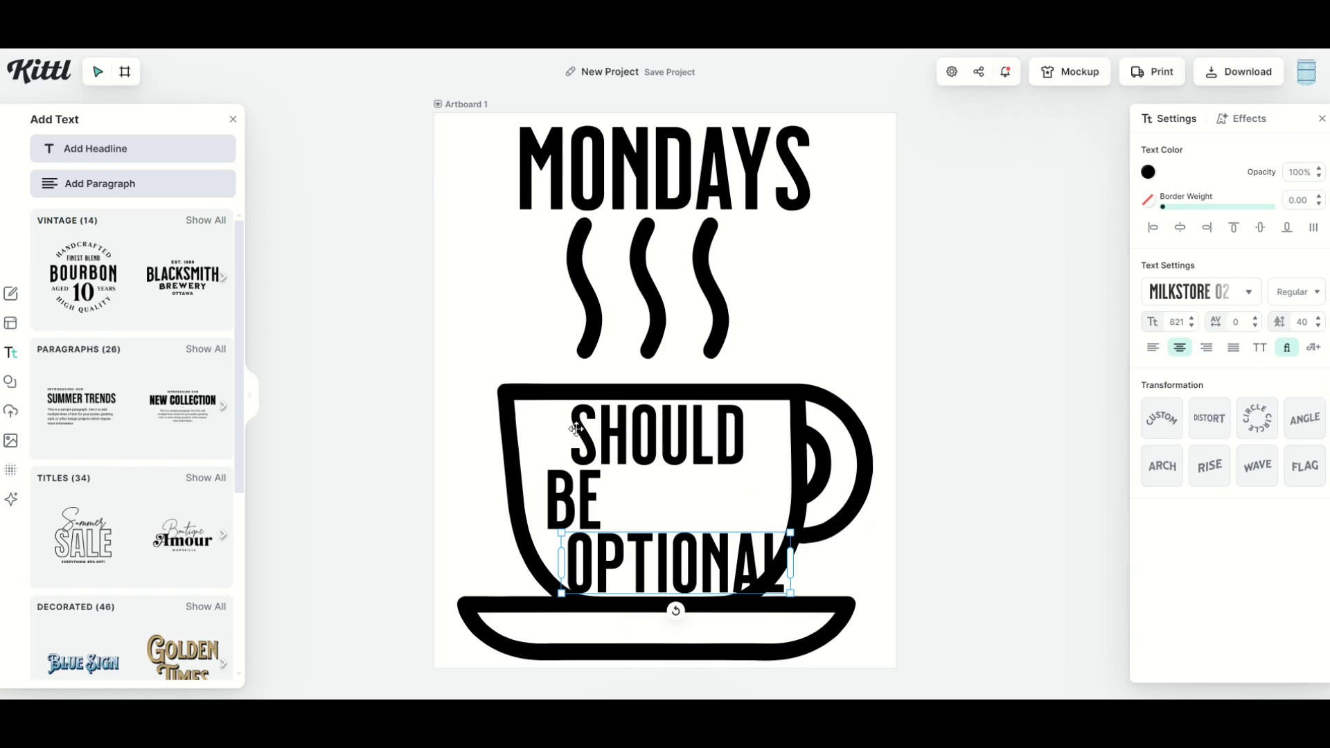
- Apply the Distort transformation to SHOULD and stretch its corners to match the cup's upper inner walls
{"action": "left_click_drag", "start_coordinate": [589, 441], "coordinate": [615, 439]}
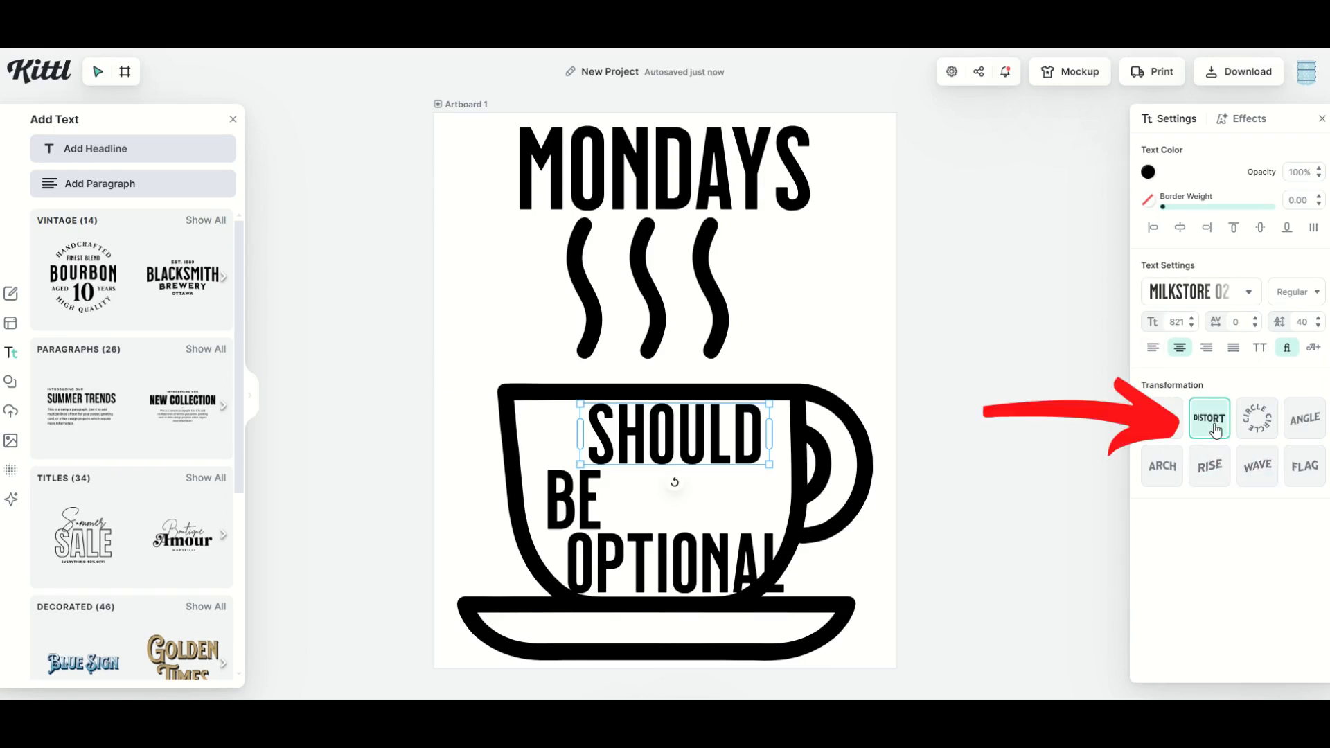
{"action": "left_click", "coordinate": [1215, 430]}
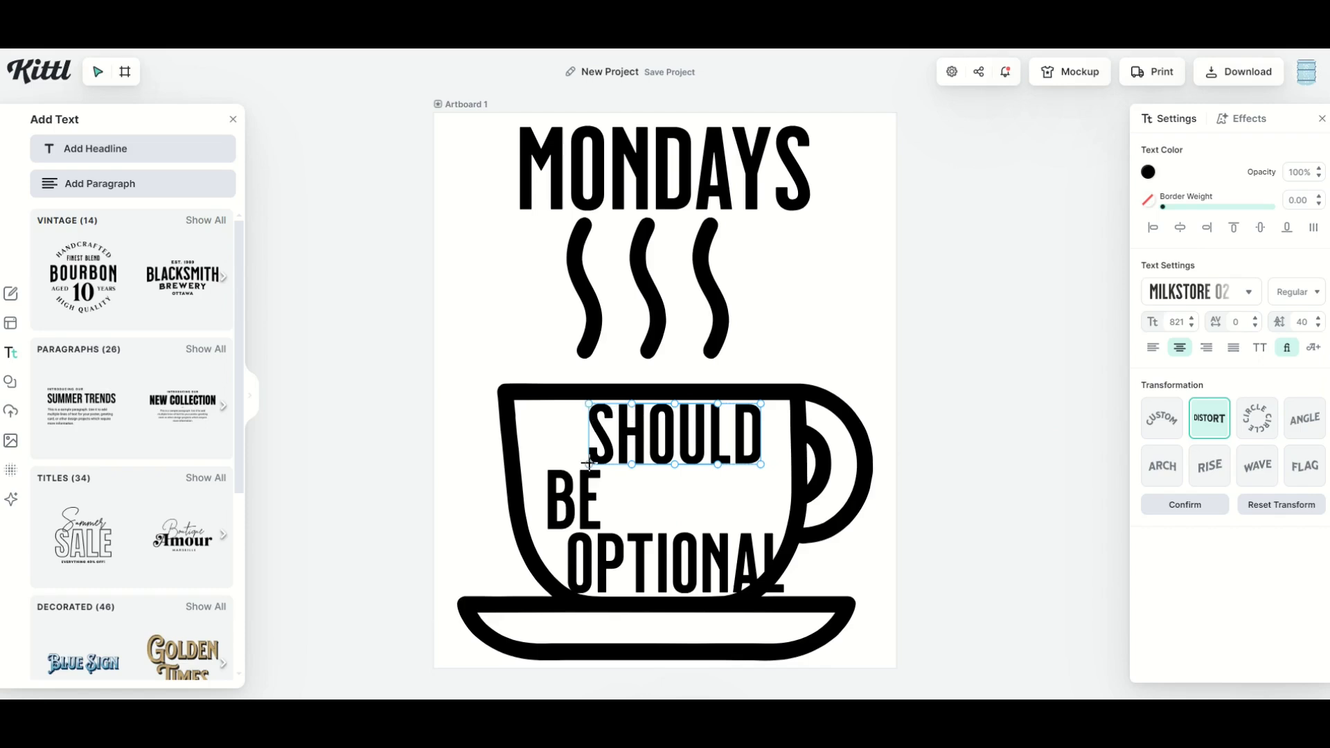
{"action": "left_click_drag", "start_coordinate": [588, 465], "coordinate": [548, 463]}
{"action": "left_click_drag", "start_coordinate": [589, 403], "coordinate": [521, 402]}
{"action": "left_click_drag", "start_coordinate": [547, 462], "coordinate": [524, 465]}
{"action": "left_click_drag", "start_coordinate": [760, 467], "coordinate": [782, 464]}
{"action": "left_click_drag", "start_coordinate": [765, 403], "coordinate": [784, 404]}
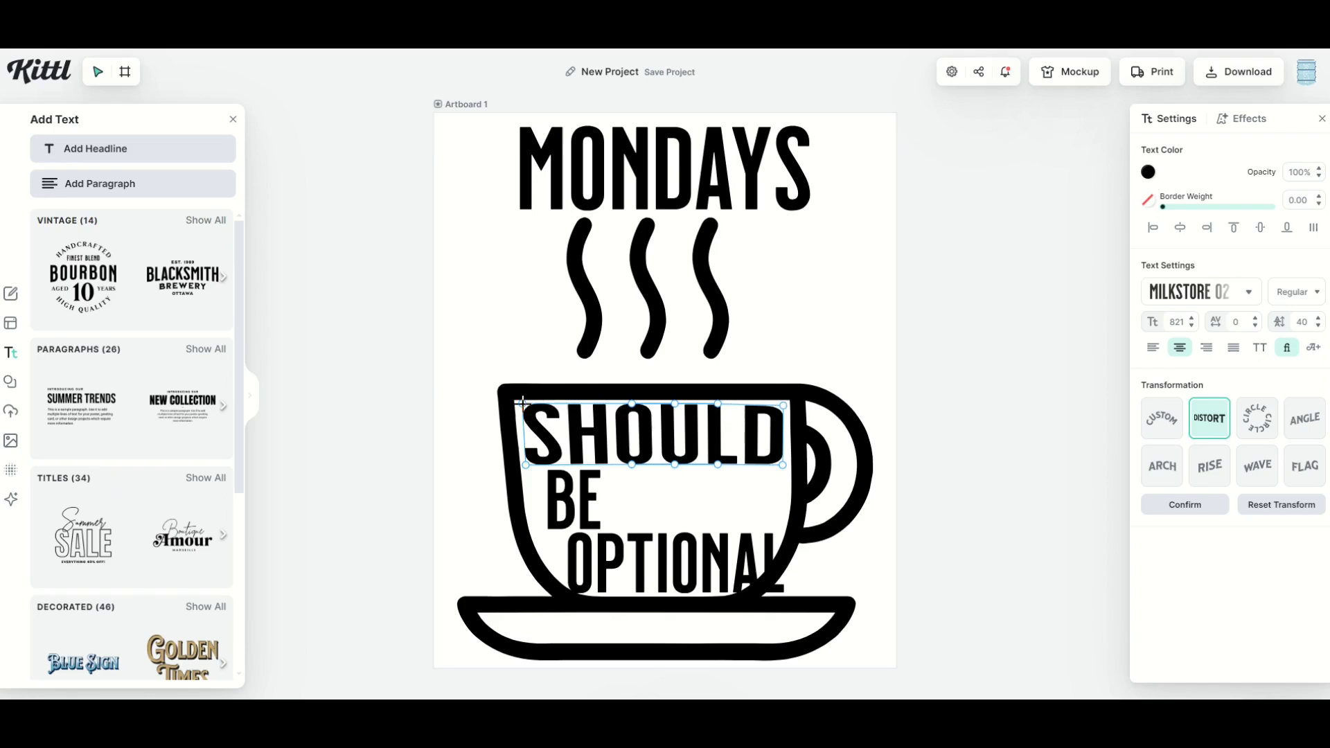
{"action": "left_click_drag", "start_coordinate": [522, 403], "coordinate": [520, 403]}
- Distort OPTIONAL to follow the cup's curved lower edge, and place BE at size 611 between the two words
{"action": "left_click_drag", "start_coordinate": [601, 558], "coordinate": [578, 551]}
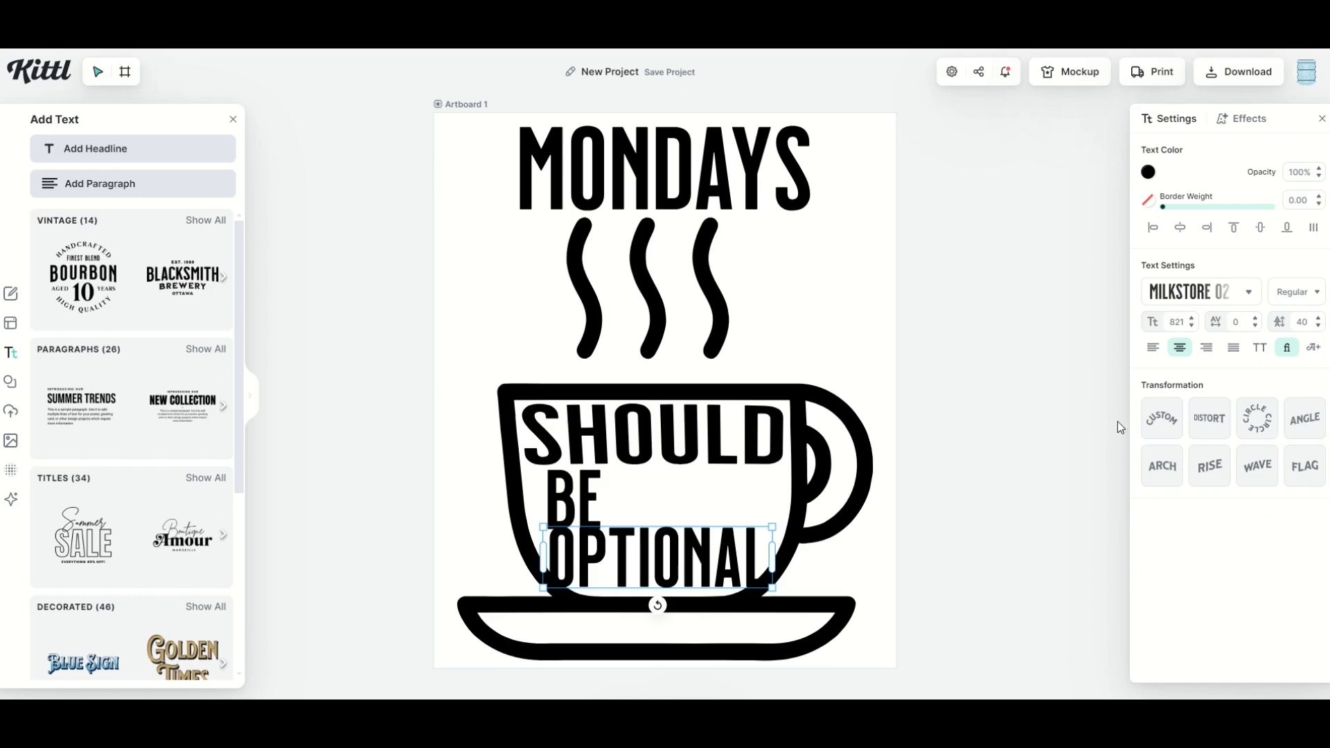
{"action": "left_click", "coordinate": [1210, 419]}
{"action": "left_click_drag", "start_coordinate": [767, 589], "coordinate": [754, 578]}
{"action": "left_click_drag", "start_coordinate": [767, 529], "coordinate": [786, 526]}
{"action": "left_click_drag", "start_coordinate": [550, 526], "coordinate": [531, 518]}
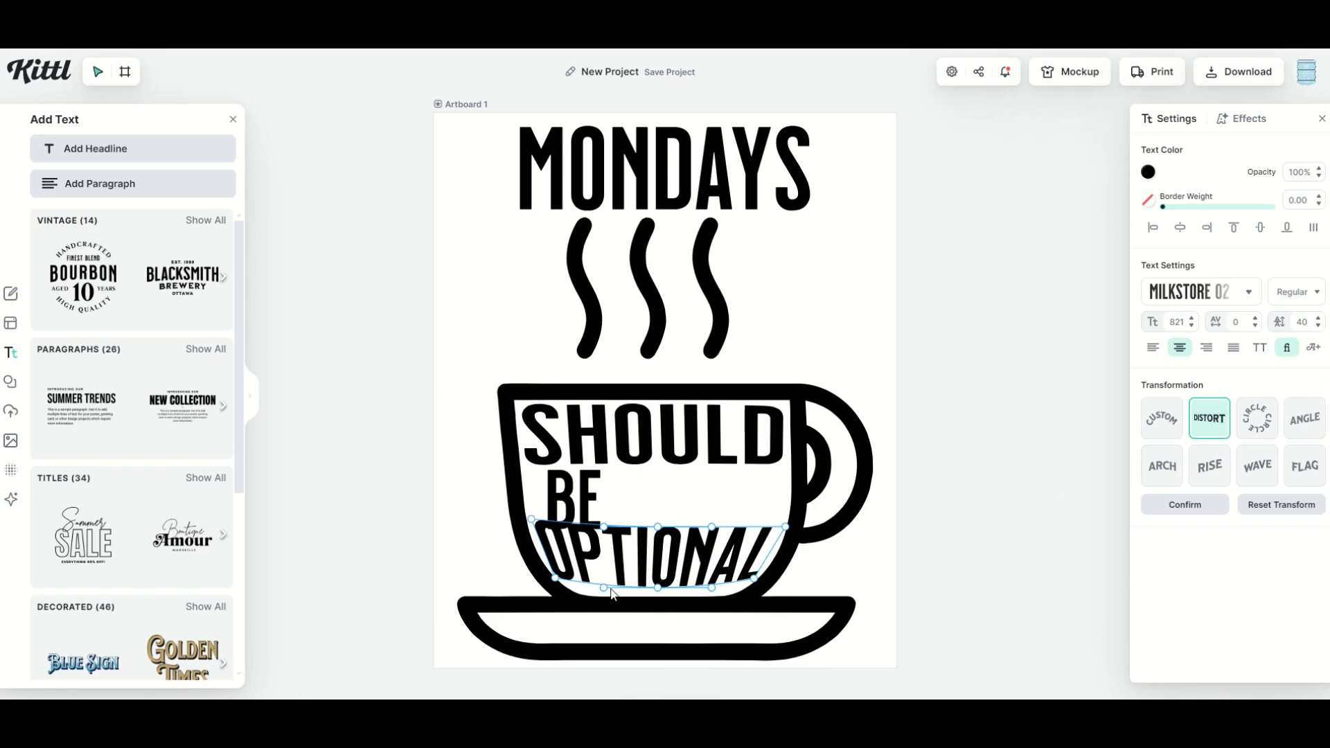
{"action": "left_click_drag", "start_coordinate": [654, 591], "coordinate": [656, 594]}
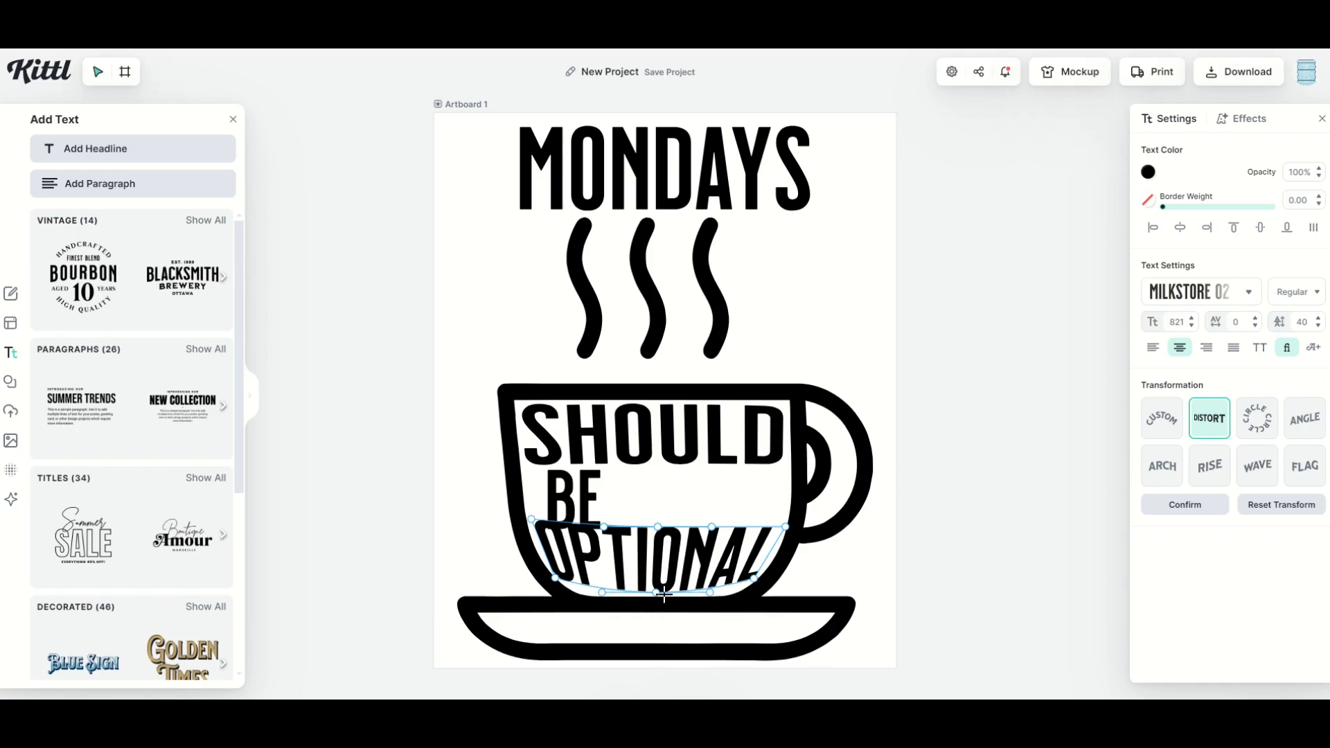
{"action": "left_click_drag", "start_coordinate": [540, 483], "coordinate": [621, 478]}
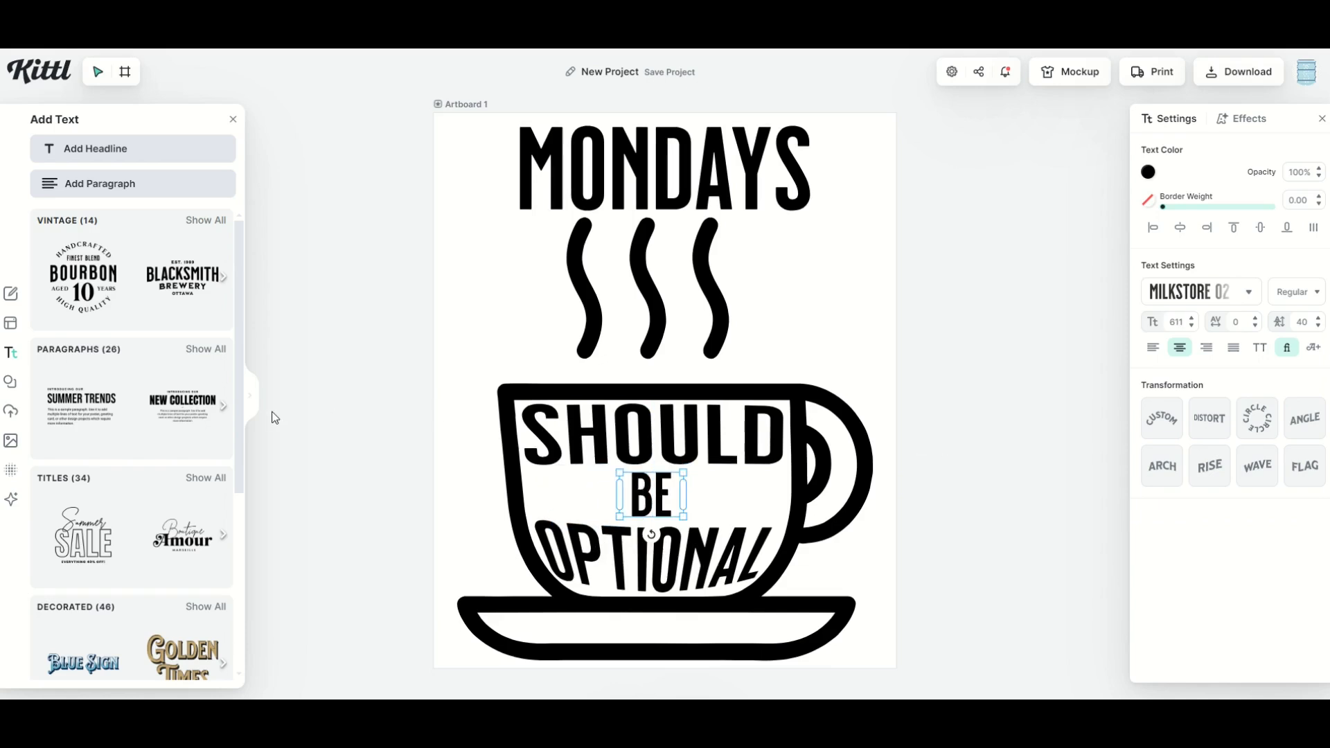
- Add a straight line from the basic shapes, shorten it above the cup rim and color it black
{"action": "left_click", "coordinate": [9, 381]}
{"action": "left_click", "coordinate": [491, 401]}
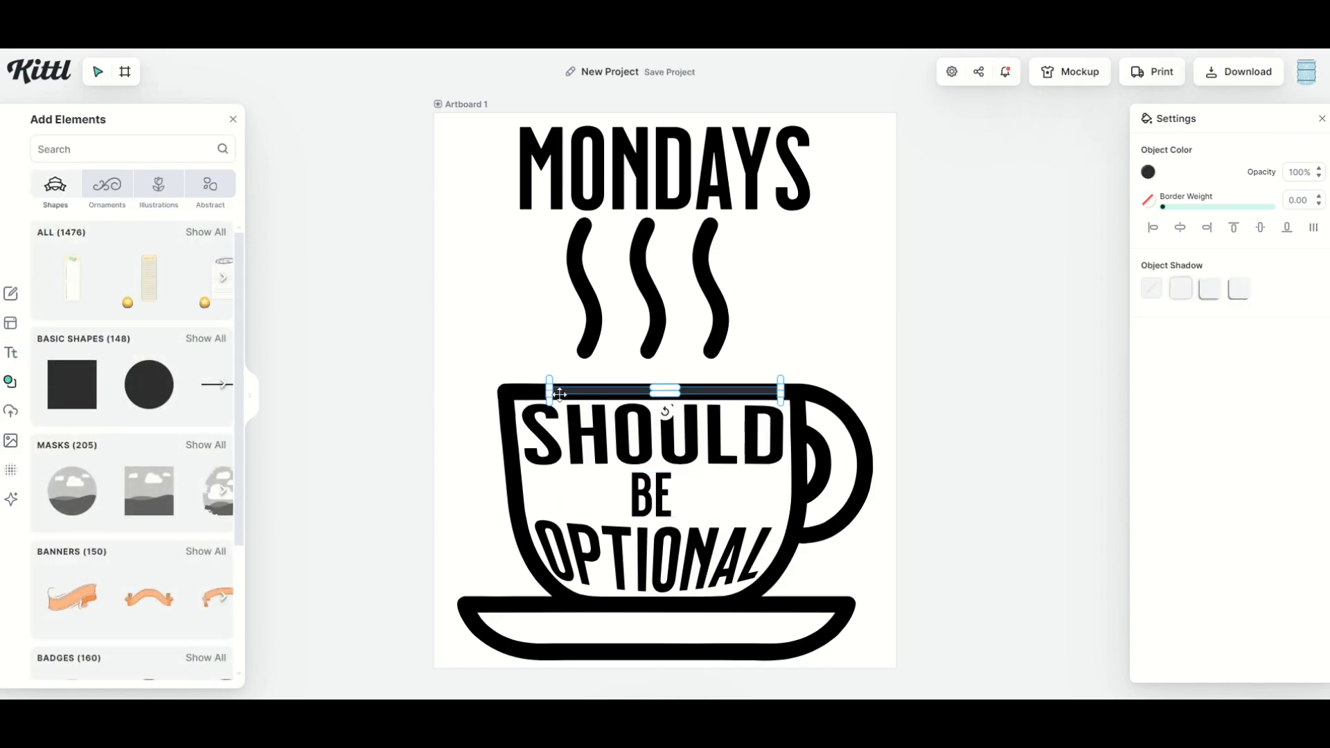
{"action": "left_click_drag", "start_coordinate": [564, 391], "coordinate": [686, 367]}
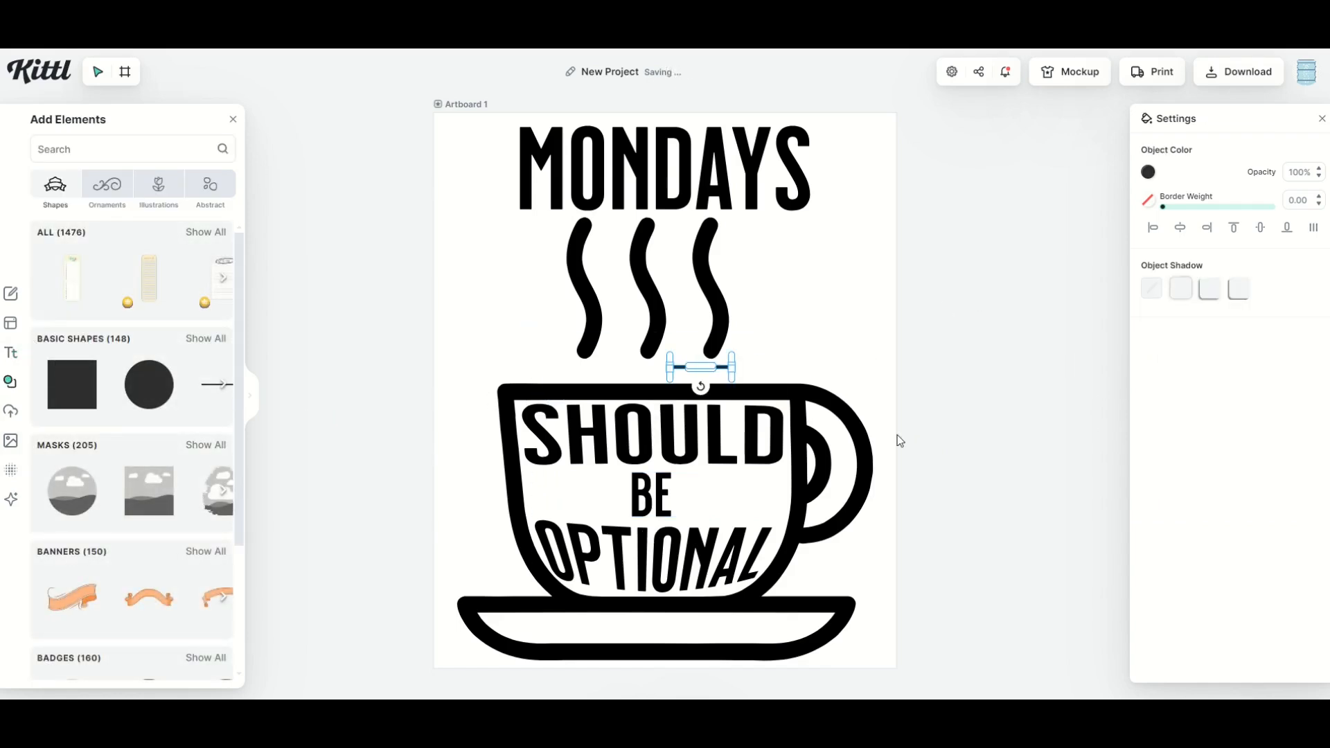
{"action": "left_click", "coordinate": [1147, 173]}
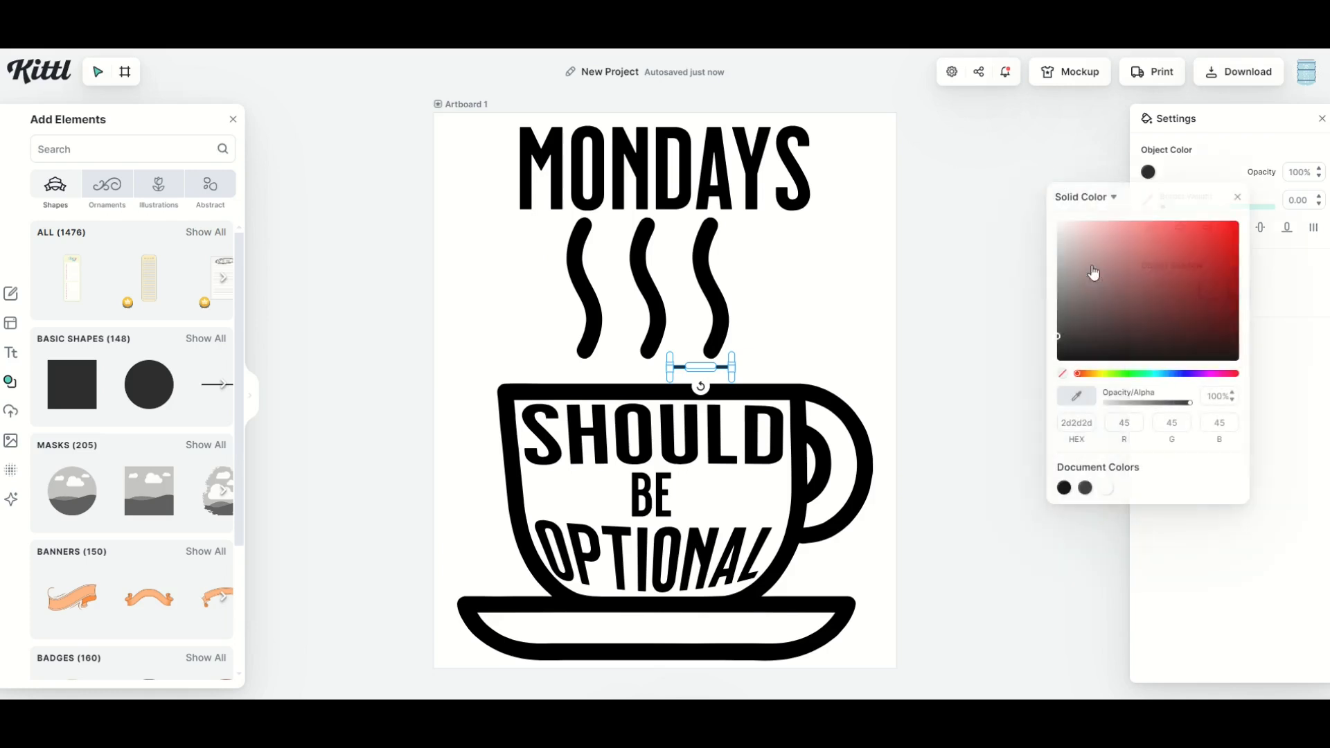
{"action": "left_click", "coordinate": [1064, 489]}
- Place the black line just left of BE inside the cup and extend it toward the cup's left wall
{"action": "left_click_drag", "start_coordinate": [685, 370], "coordinate": [575, 497]}
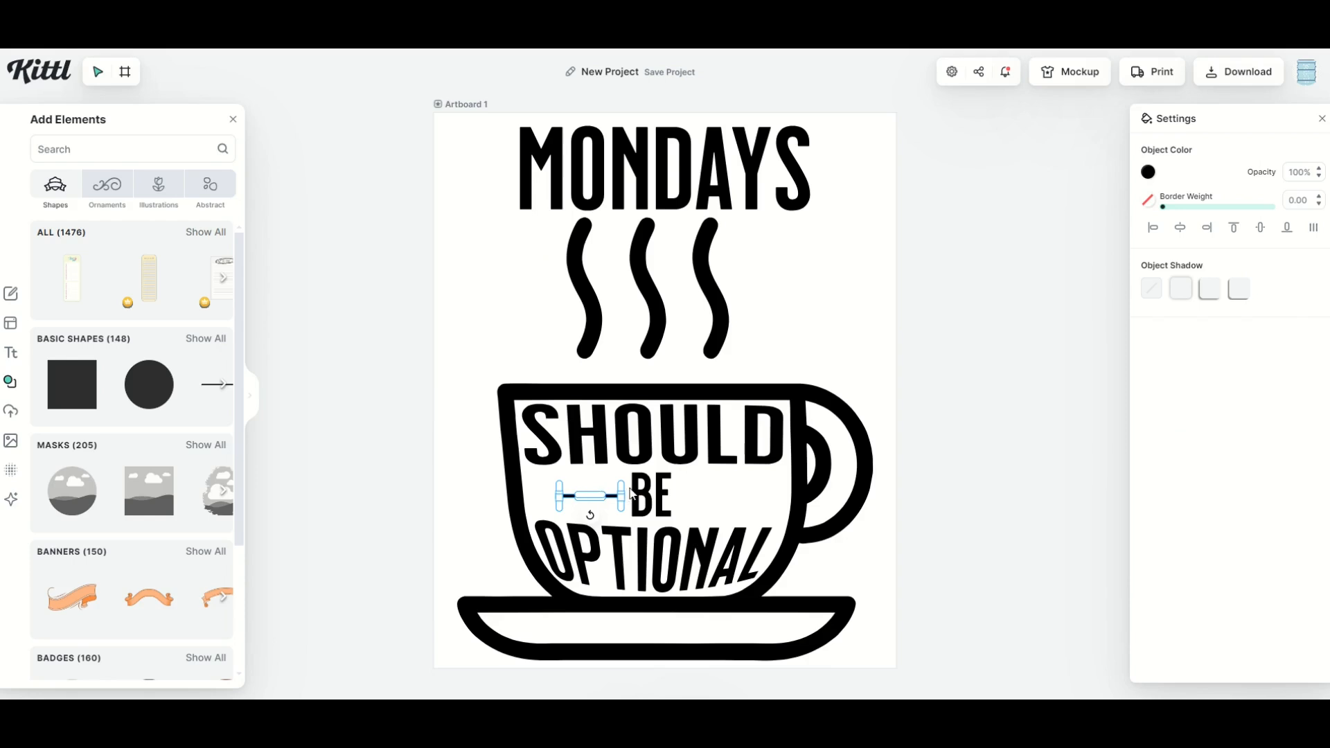
{"action": "left_click_drag", "start_coordinate": [559, 492], "coordinate": [532, 494]}
{"action": "left_click", "coordinate": [490, 496]}
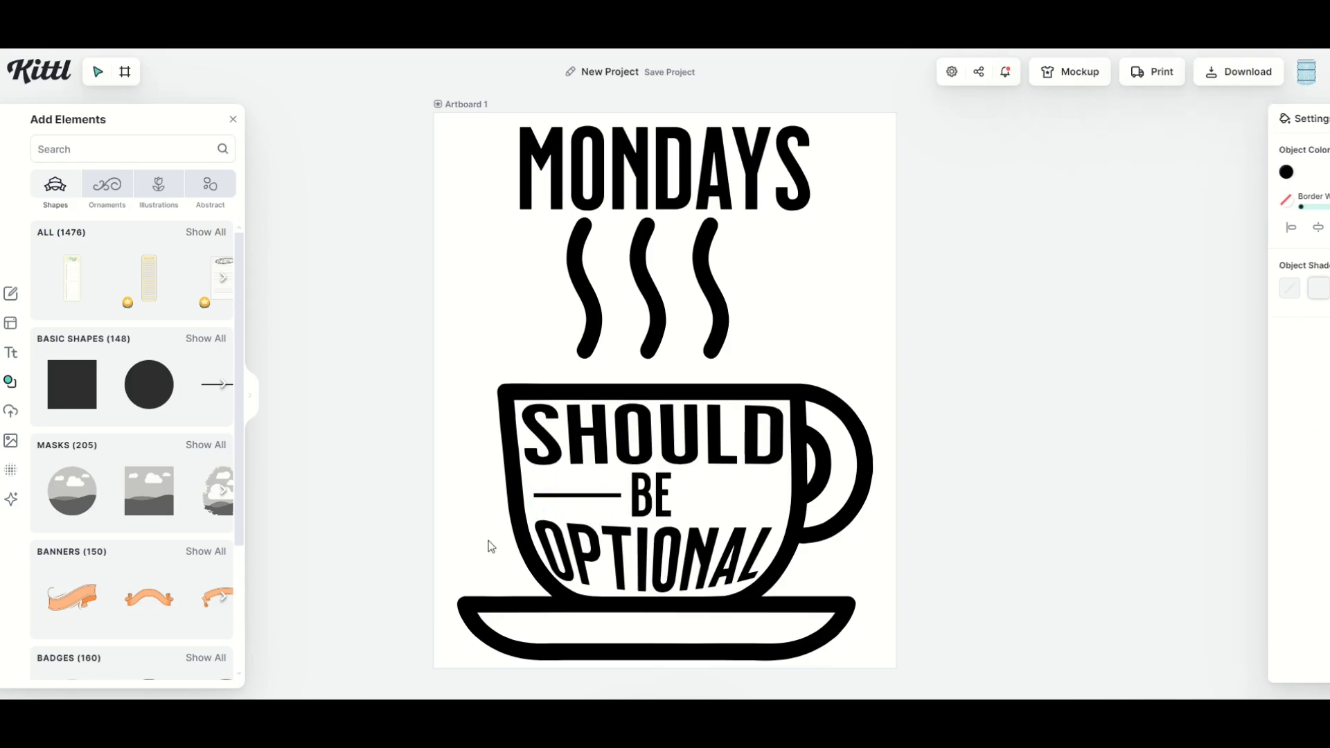
- Duplicate the black line to the right side of BE, align both lines on their vertical middle and group them
{"action": "left_click", "coordinate": [551, 497]}
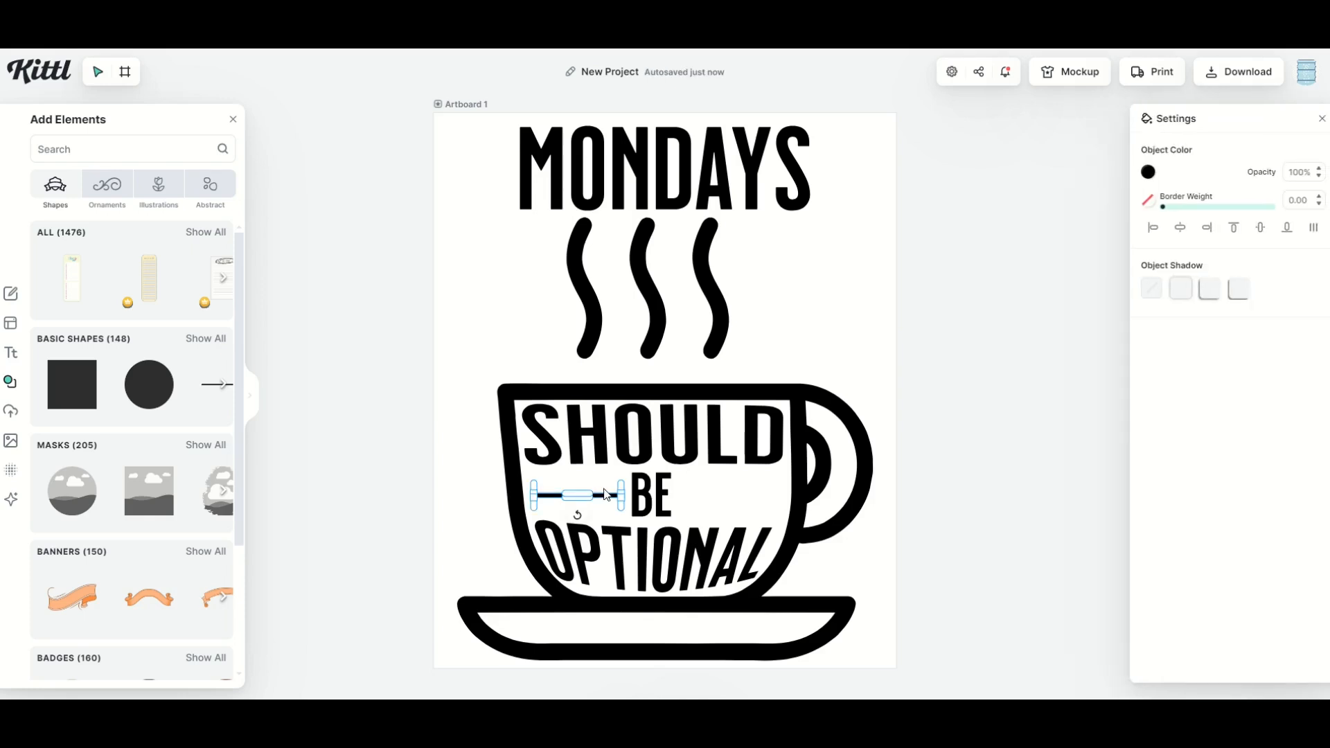
{"action": "left_click_drag", "start_coordinate": [604, 495], "coordinate": [760, 494]}
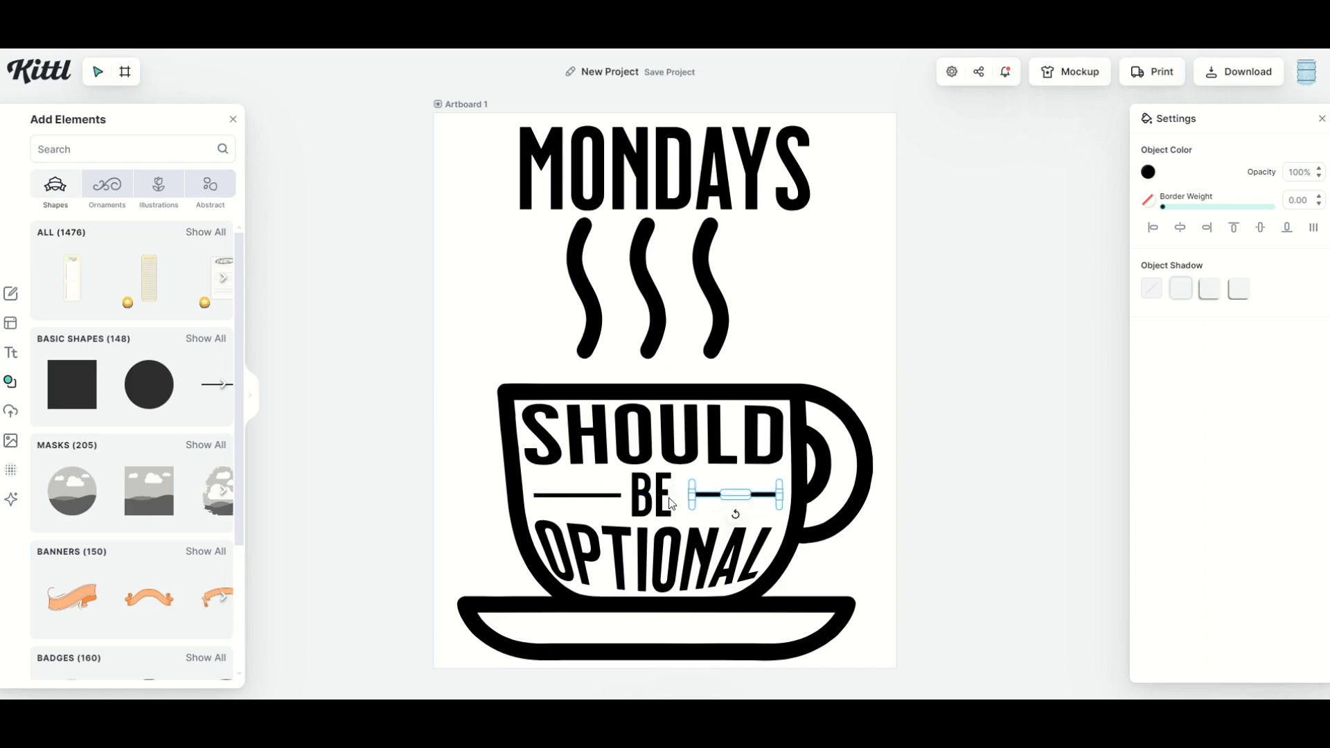
{"action": "left_click", "coordinate": [593, 496], "text": "shift"}
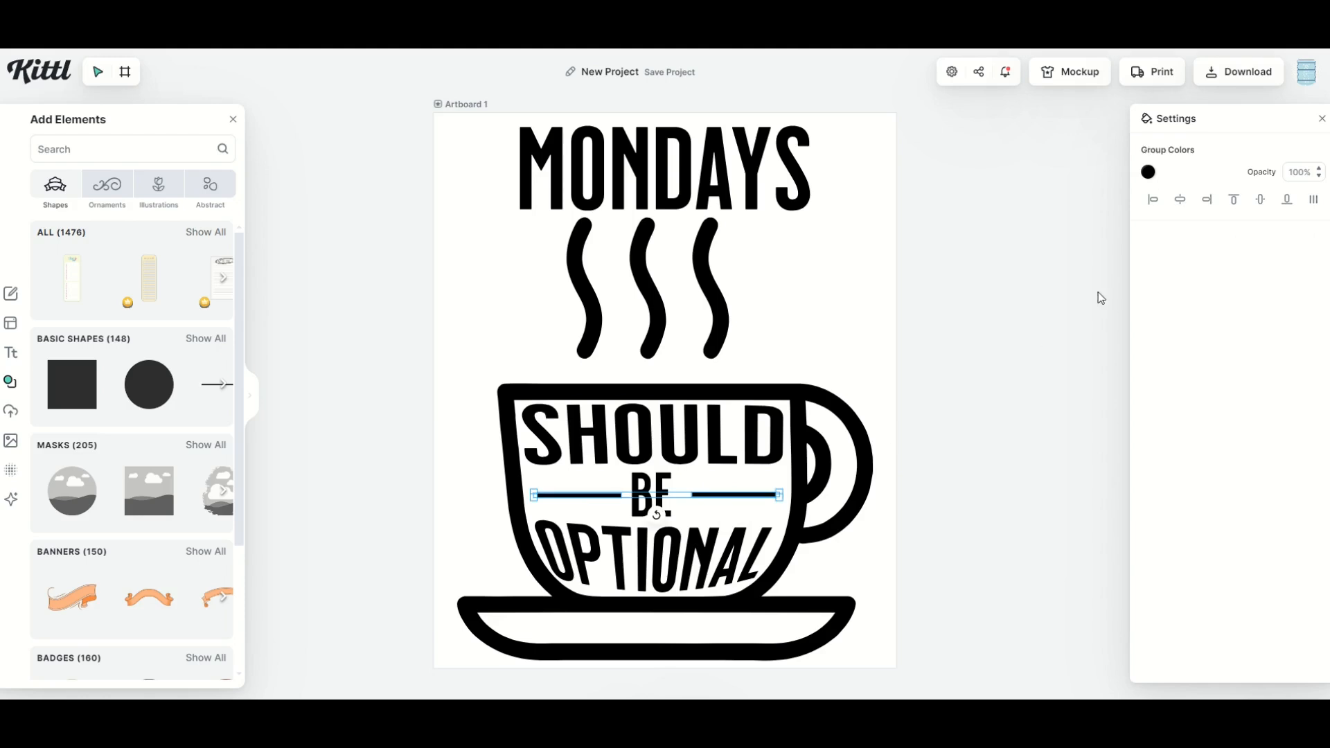
{"action": "left_click", "coordinate": [1260, 202]}
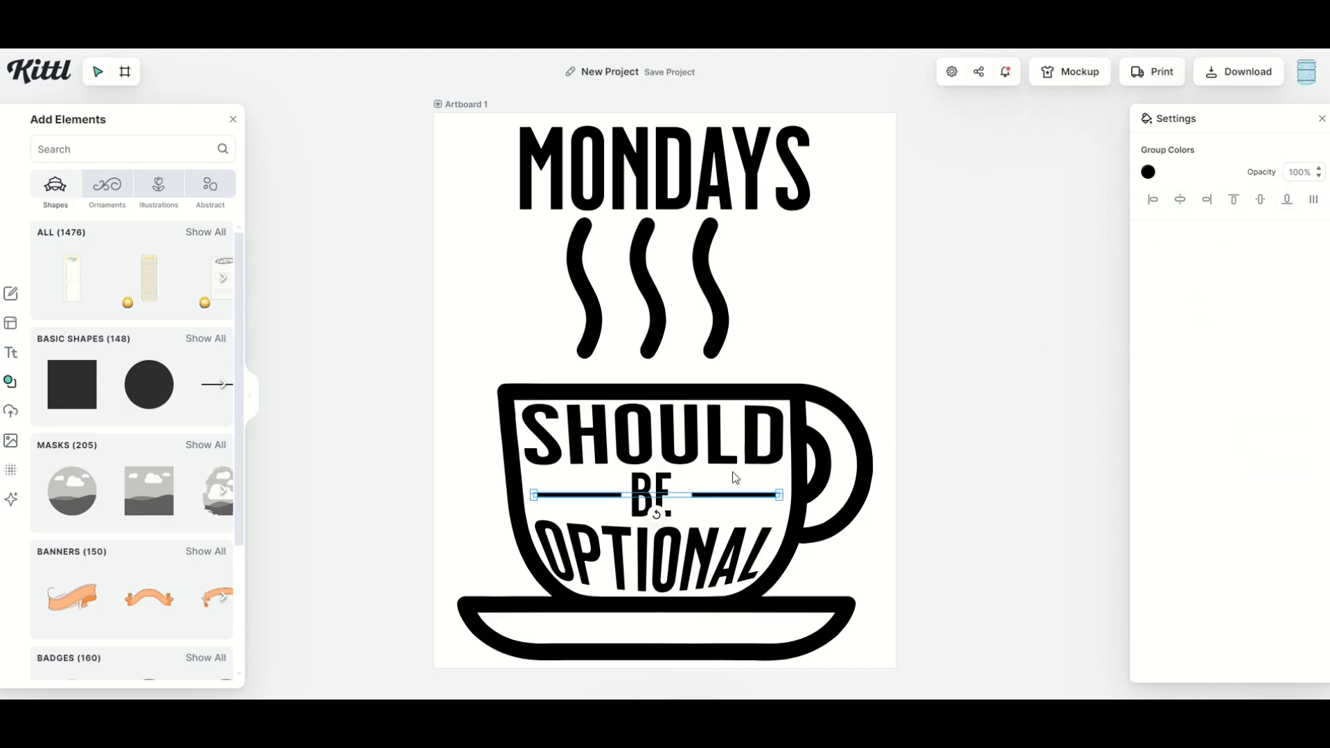
{"action": "right_click", "coordinate": [708, 494]}
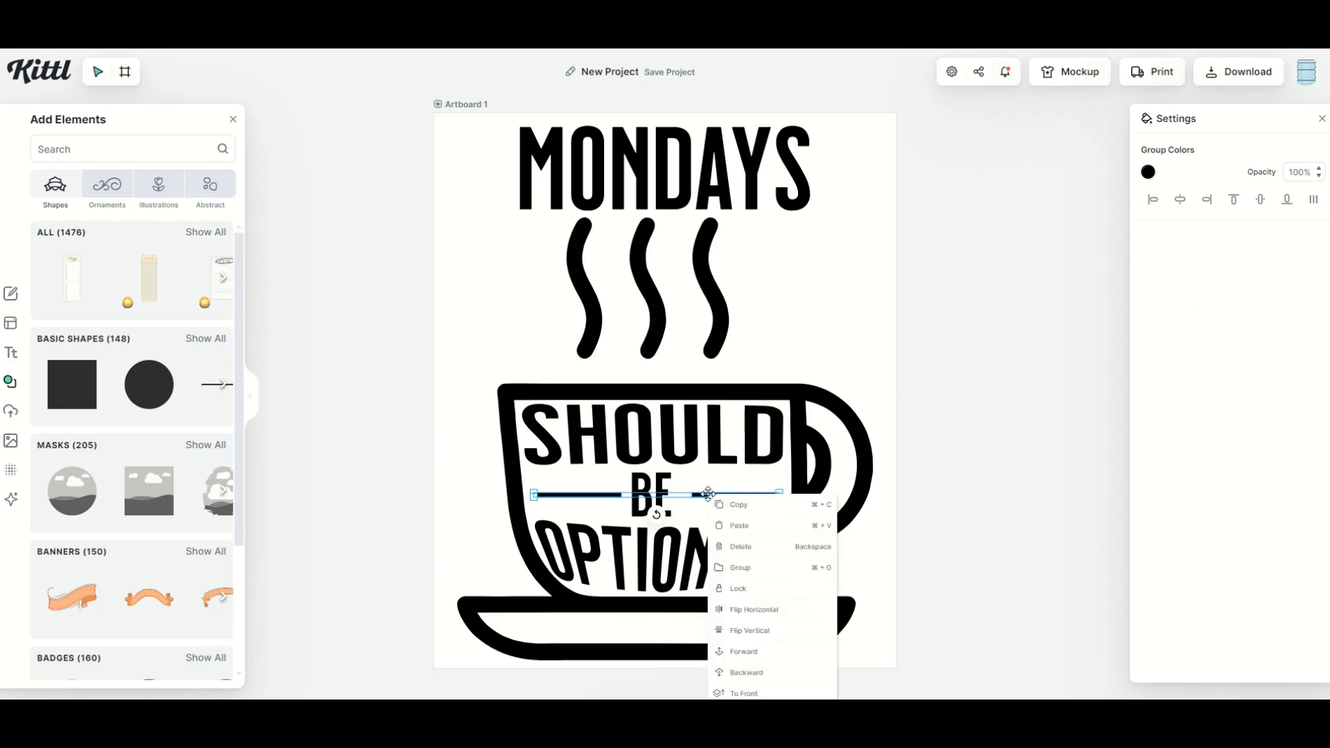
{"action": "left_click", "coordinate": [740, 567]}
- Centre the line group horizontally on the artboard, and shift it slightly left to balance the lines around BE
{"action": "left_click", "coordinate": [1180, 201]}
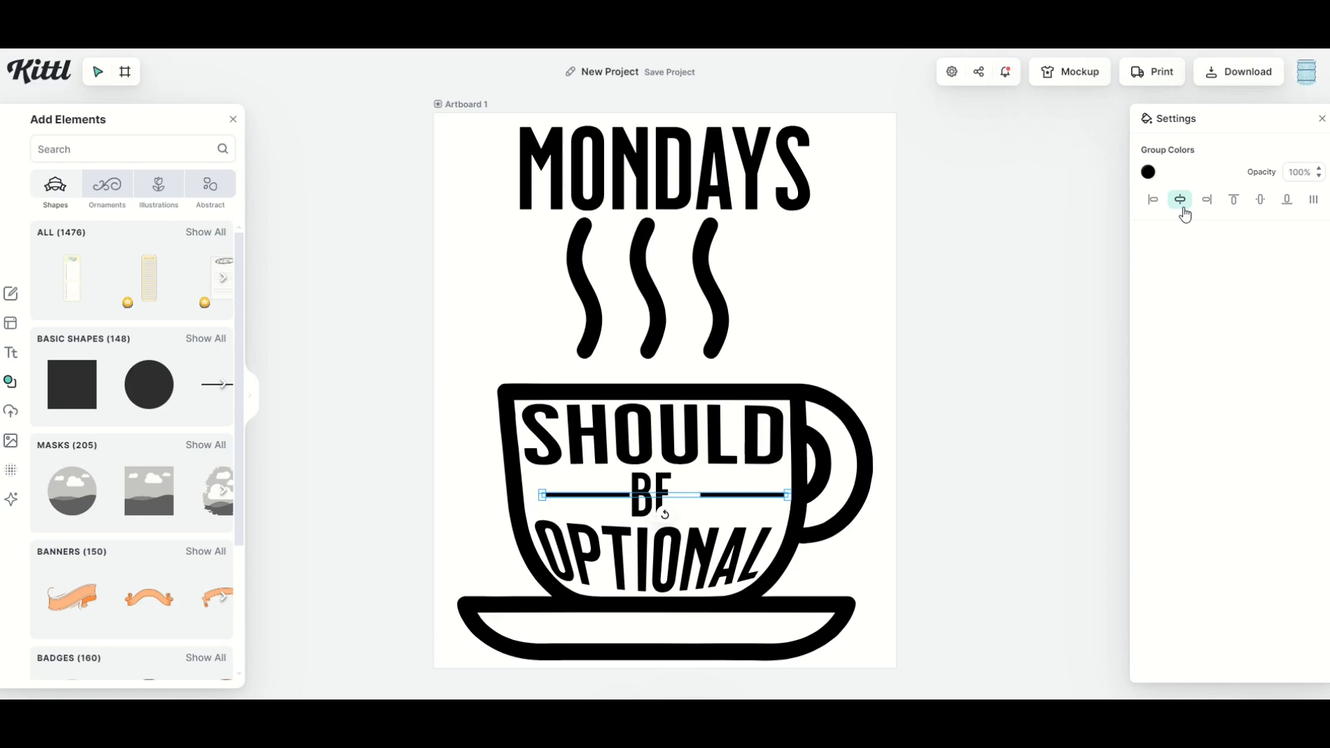
{"action": "left_click", "coordinate": [706, 394]}
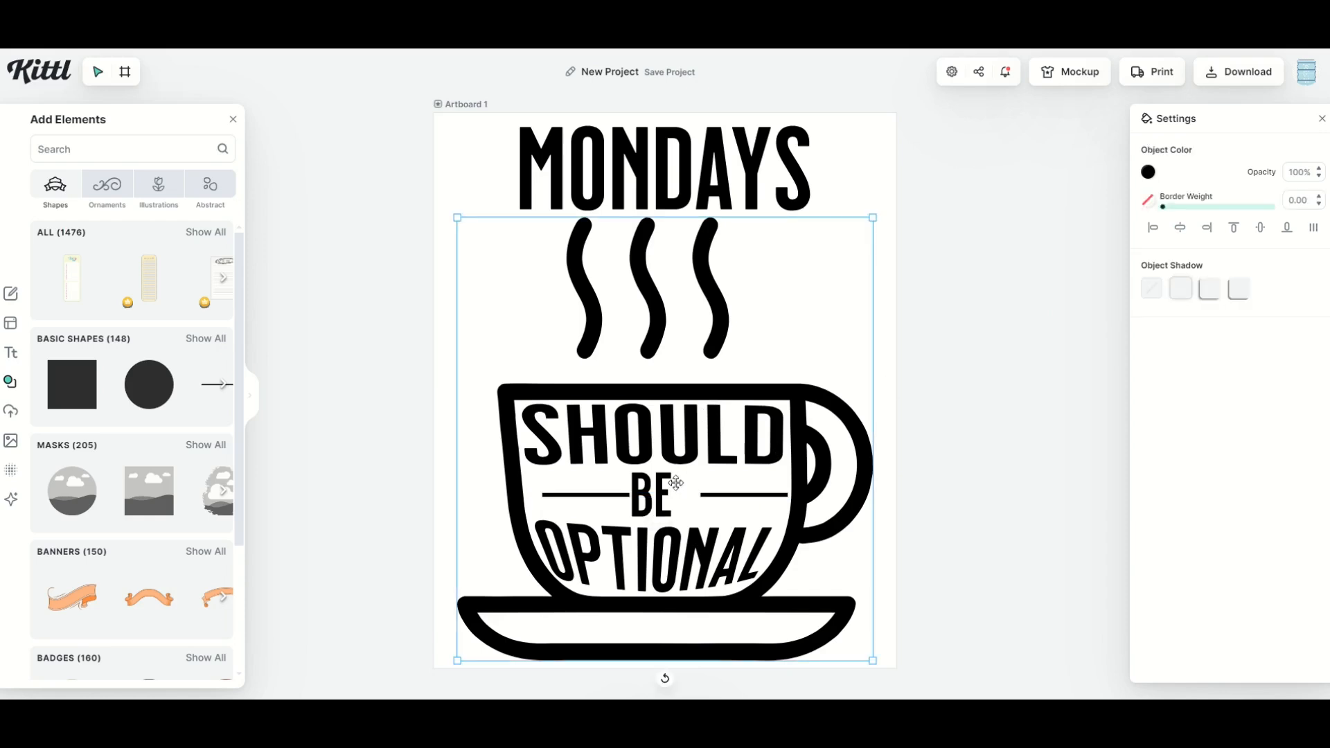
{"action": "left_click", "coordinate": [596, 495]}
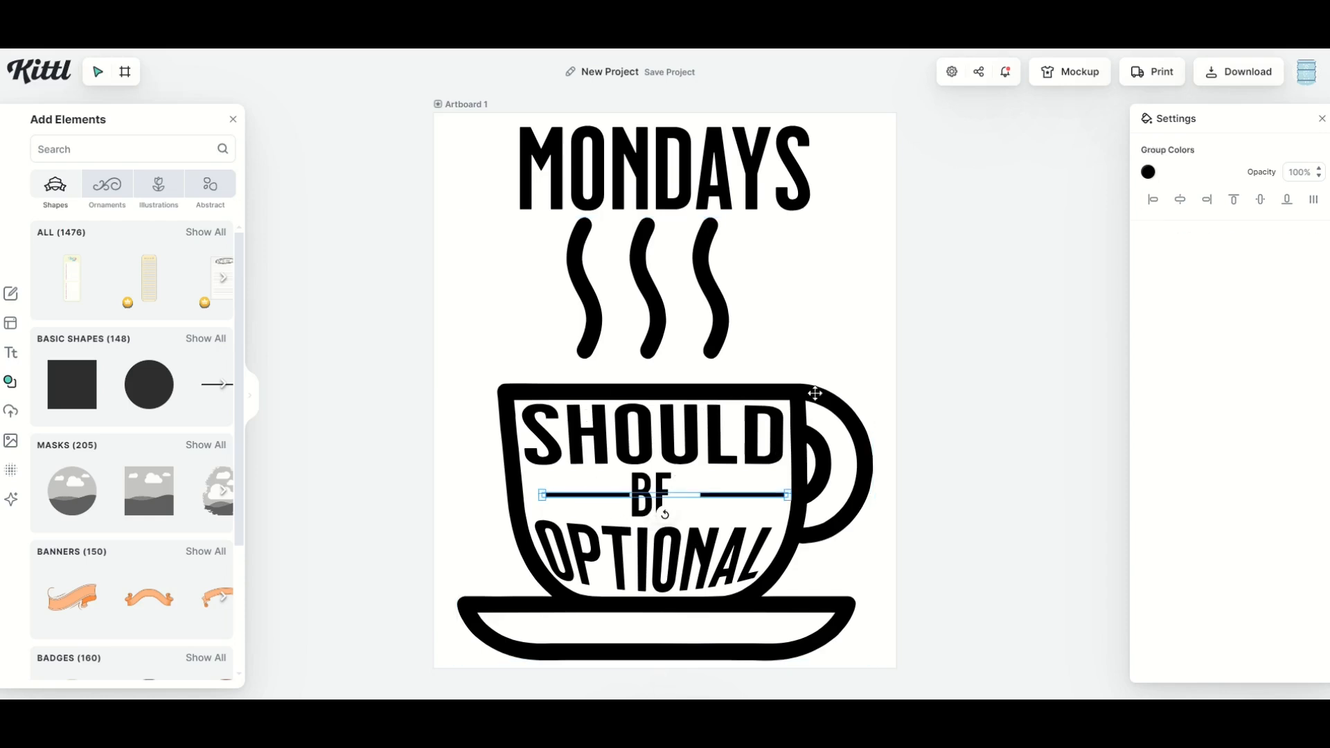
{"action": "left_click_drag", "start_coordinate": [606, 494], "coordinate": [591, 495]}
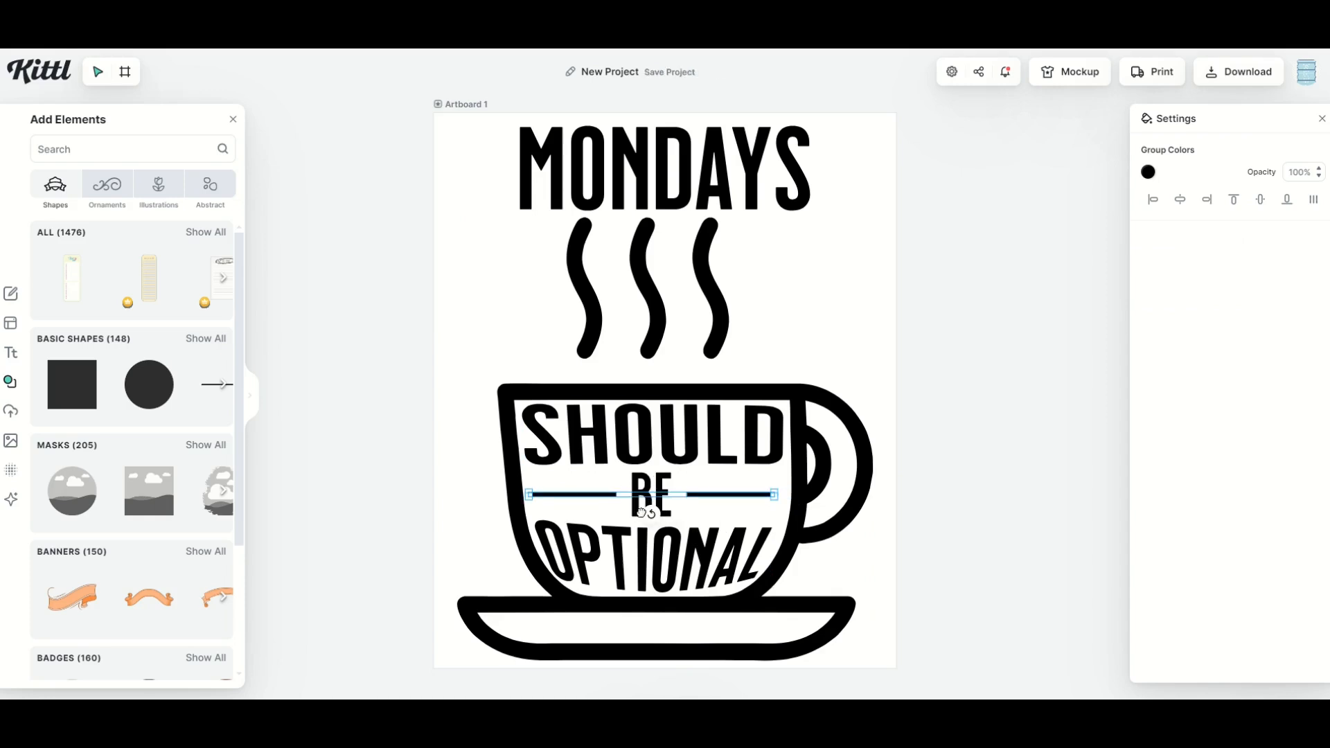
{"action": "left_click", "coordinate": [496, 326]}
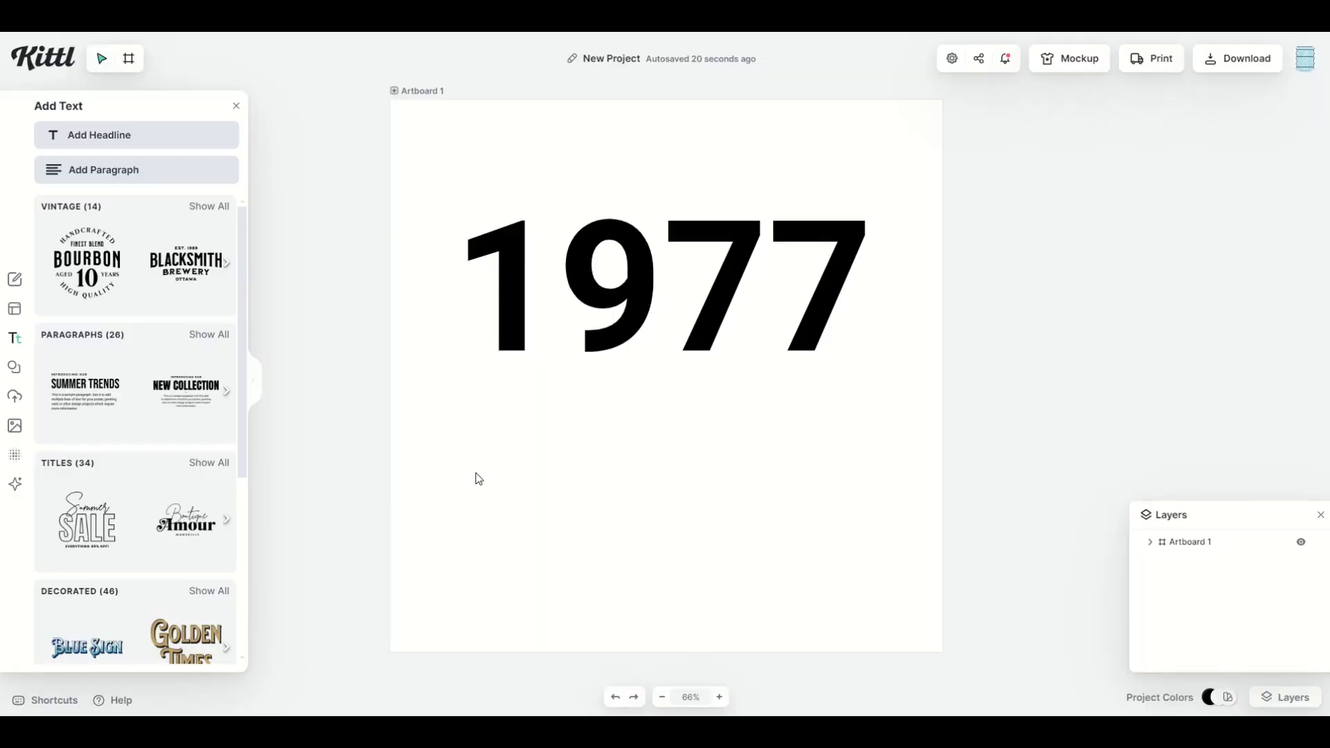
- Set the artboard's background color to a dark red
{"action": "left_click", "coordinate": [1150, 543]}
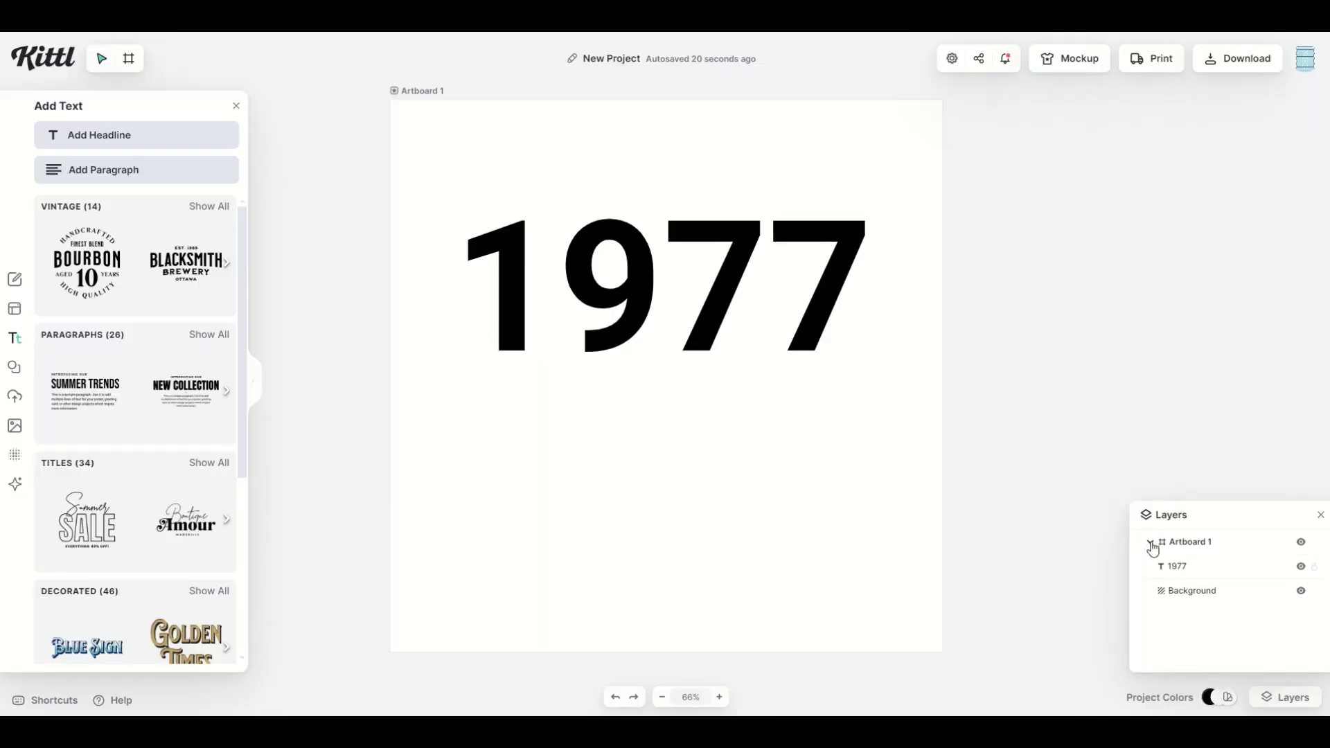
{"action": "left_click", "coordinate": [1181, 596]}
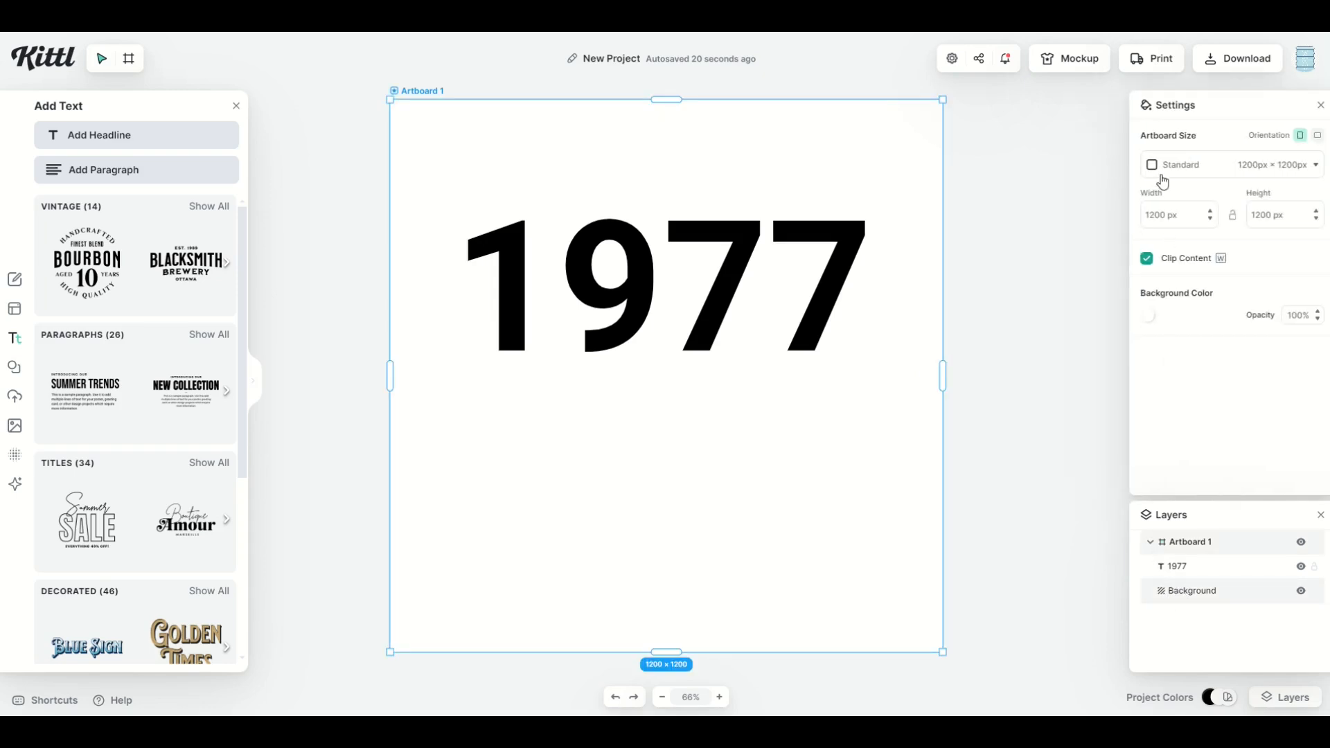
{"action": "left_click", "coordinate": [1148, 318]}
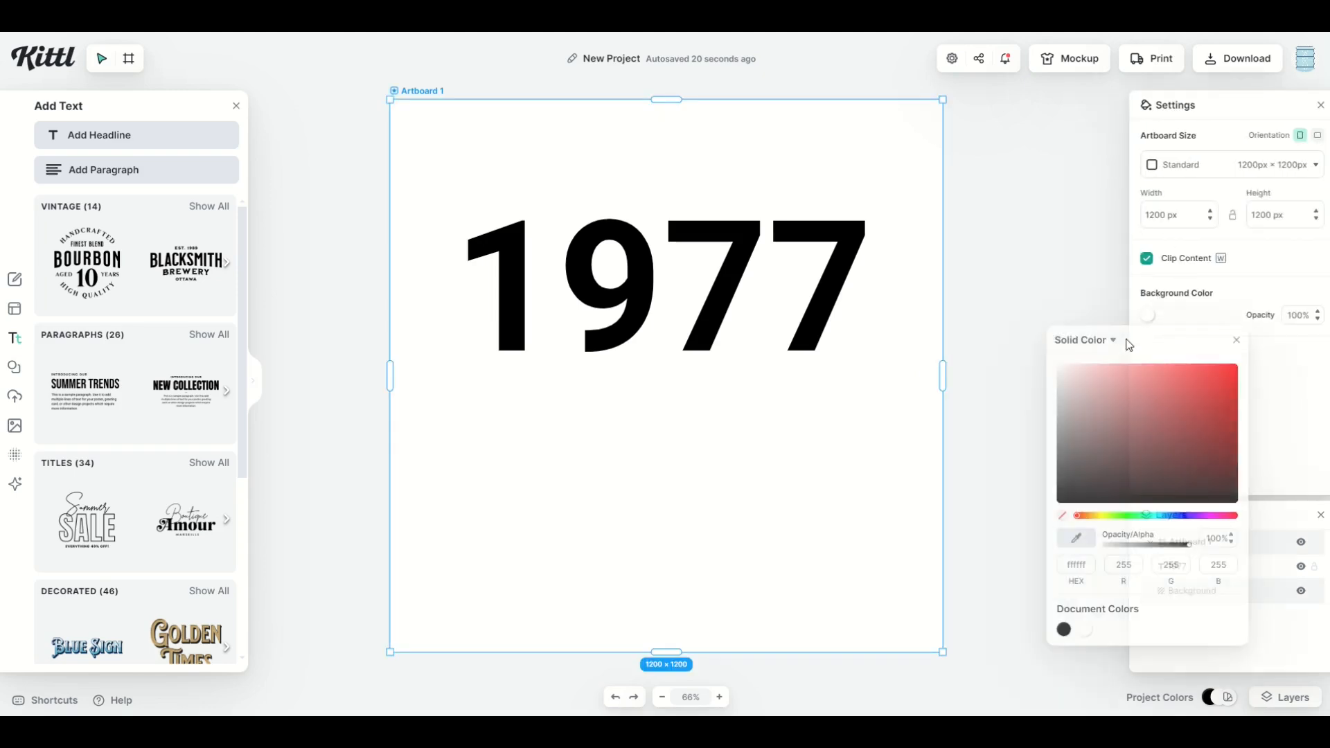
{"action": "left_click", "coordinate": [1229, 480]}
{"action": "left_click_drag", "start_coordinate": [1257, 488], "coordinate": [1268, 460]}
- Set the text color of 1977 to white (ffffff)
{"action": "left_click", "coordinate": [711, 335]}
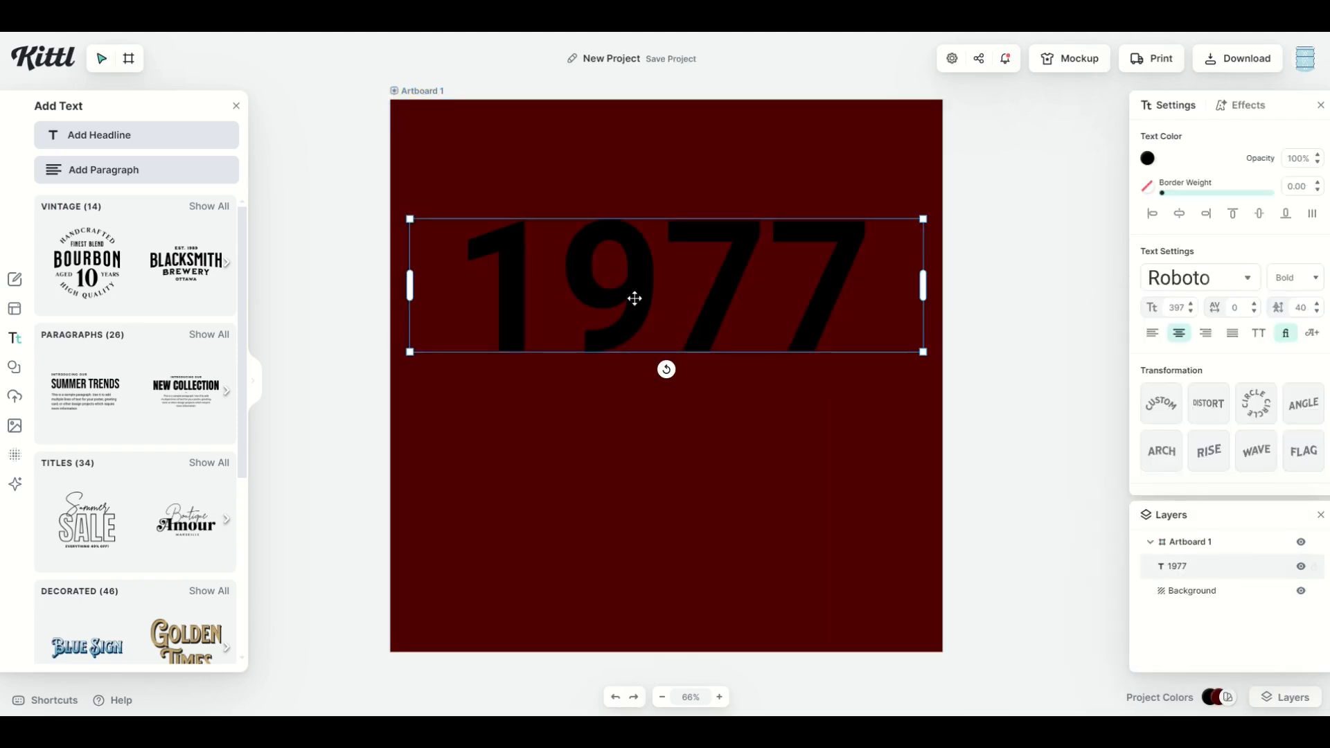
{"action": "left_click", "coordinate": [1147, 161]}
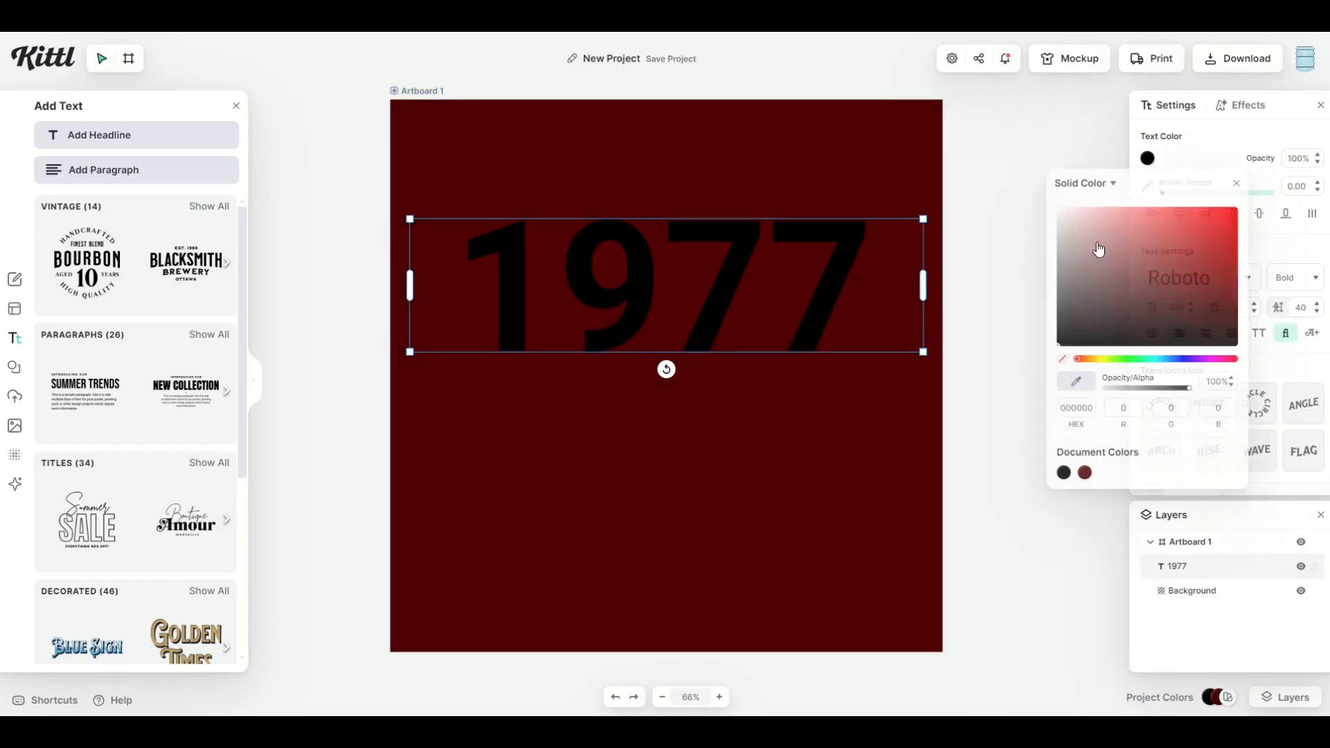
{"action": "left_click_drag", "start_coordinate": [1099, 249], "coordinate": [977, 199]}
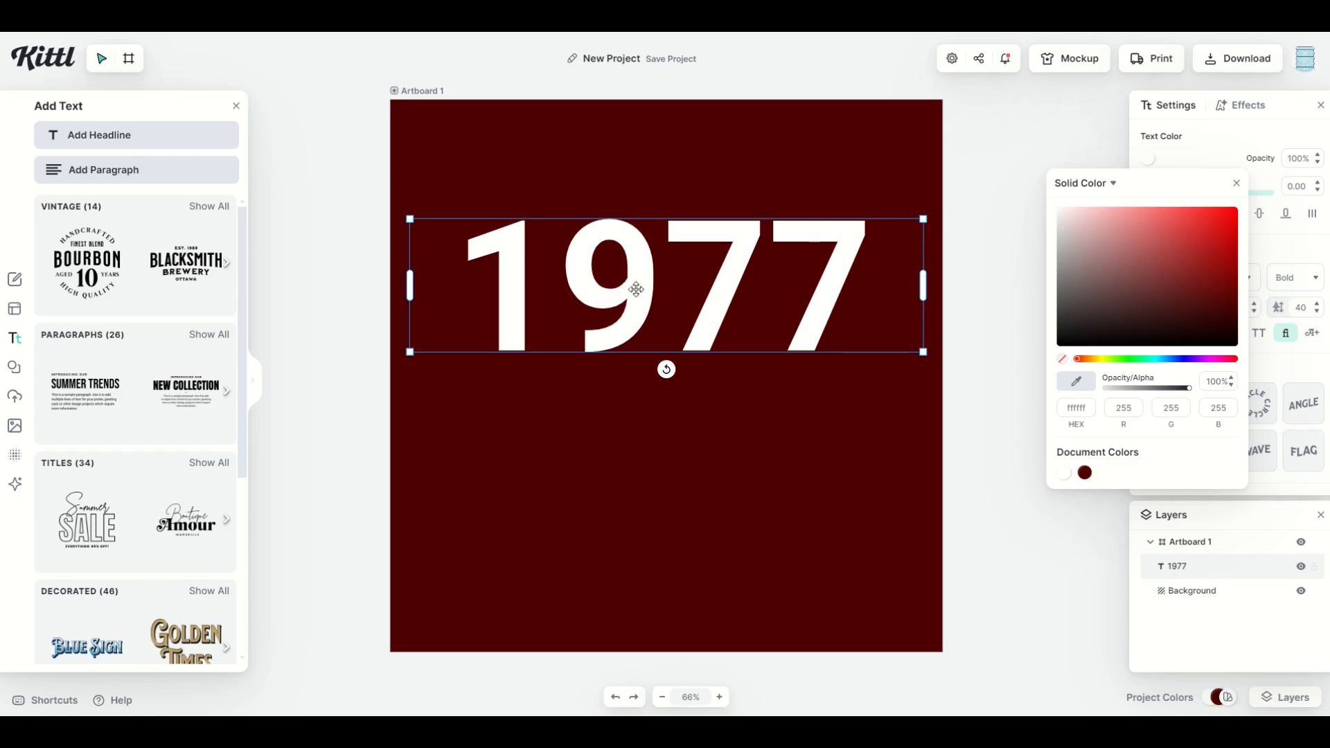
{"action": "left_click", "coordinate": [1237, 183]}
{"action": "left_click", "coordinate": [633, 393]}
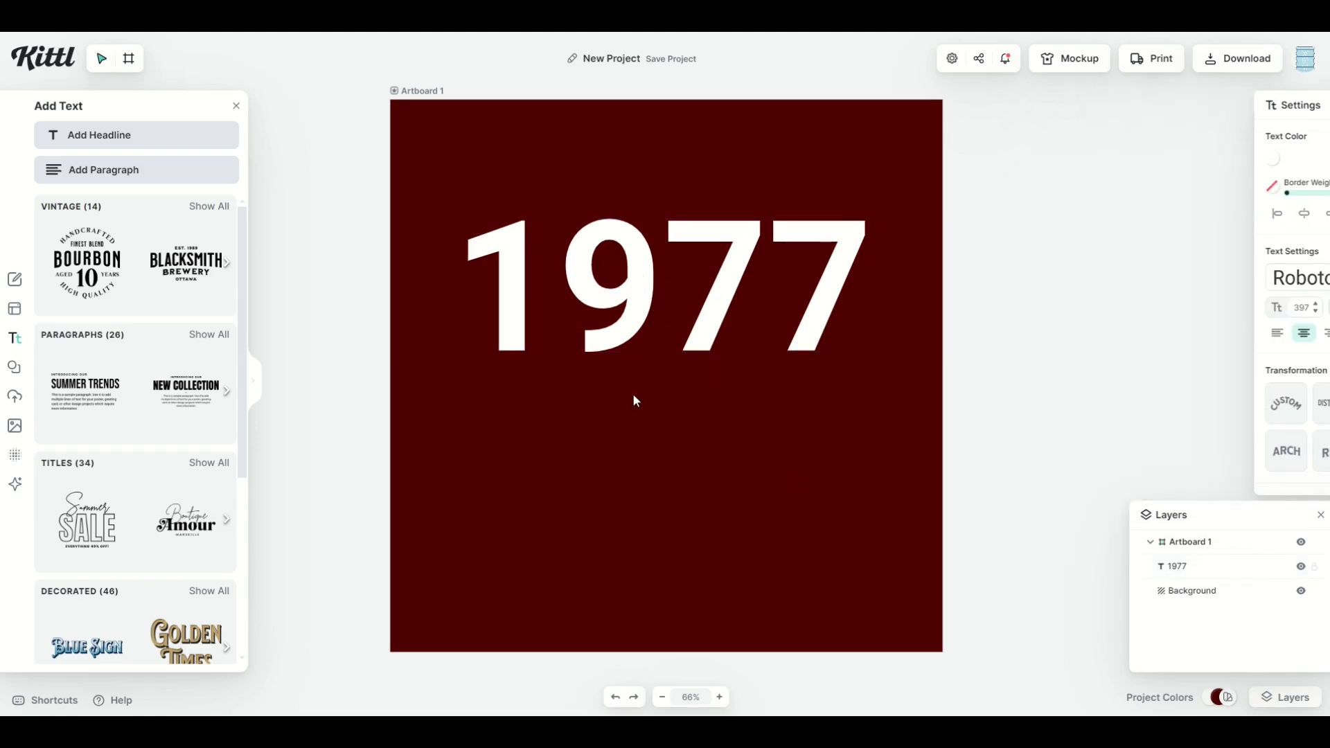
- Try the Detailed 3d Shadow, Block Shadow and Drop Shadow shading effects on the 1977 text
{"action": "left_click", "coordinate": [529, 289]}
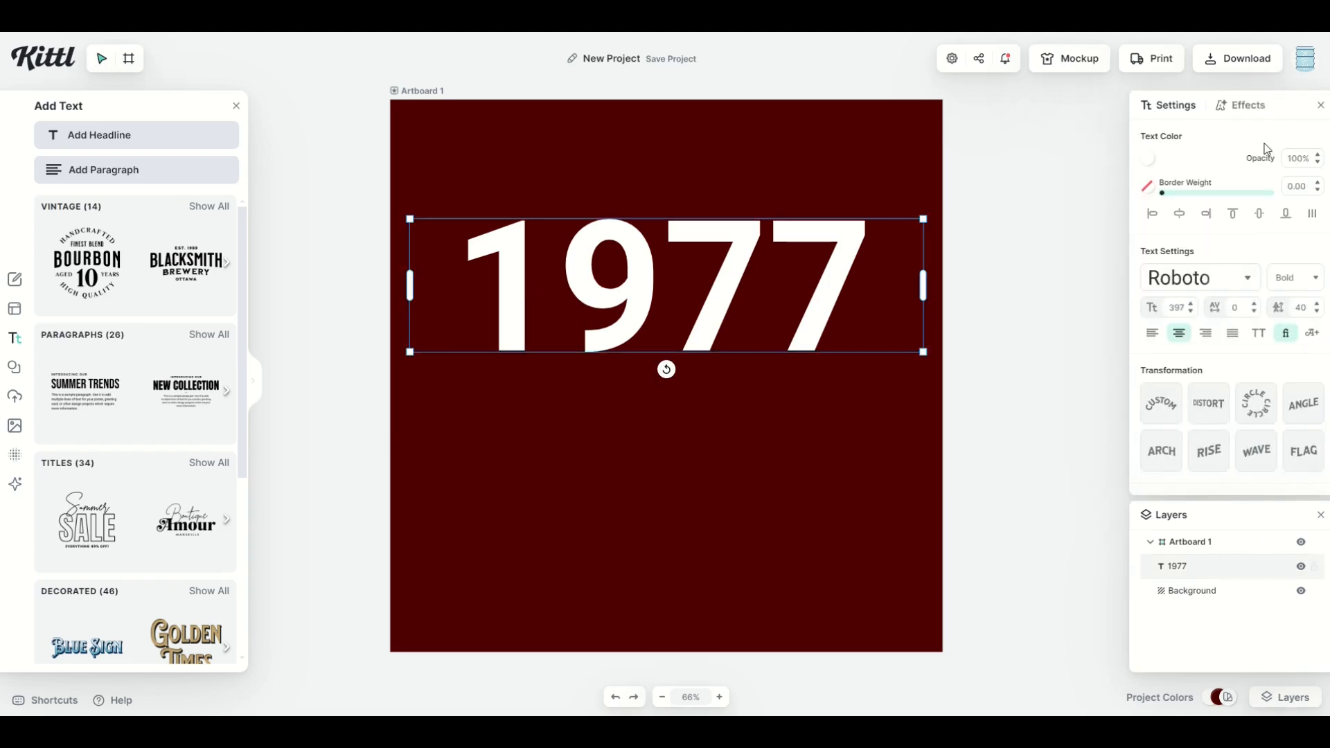
{"action": "left_click", "coordinate": [1250, 111]}
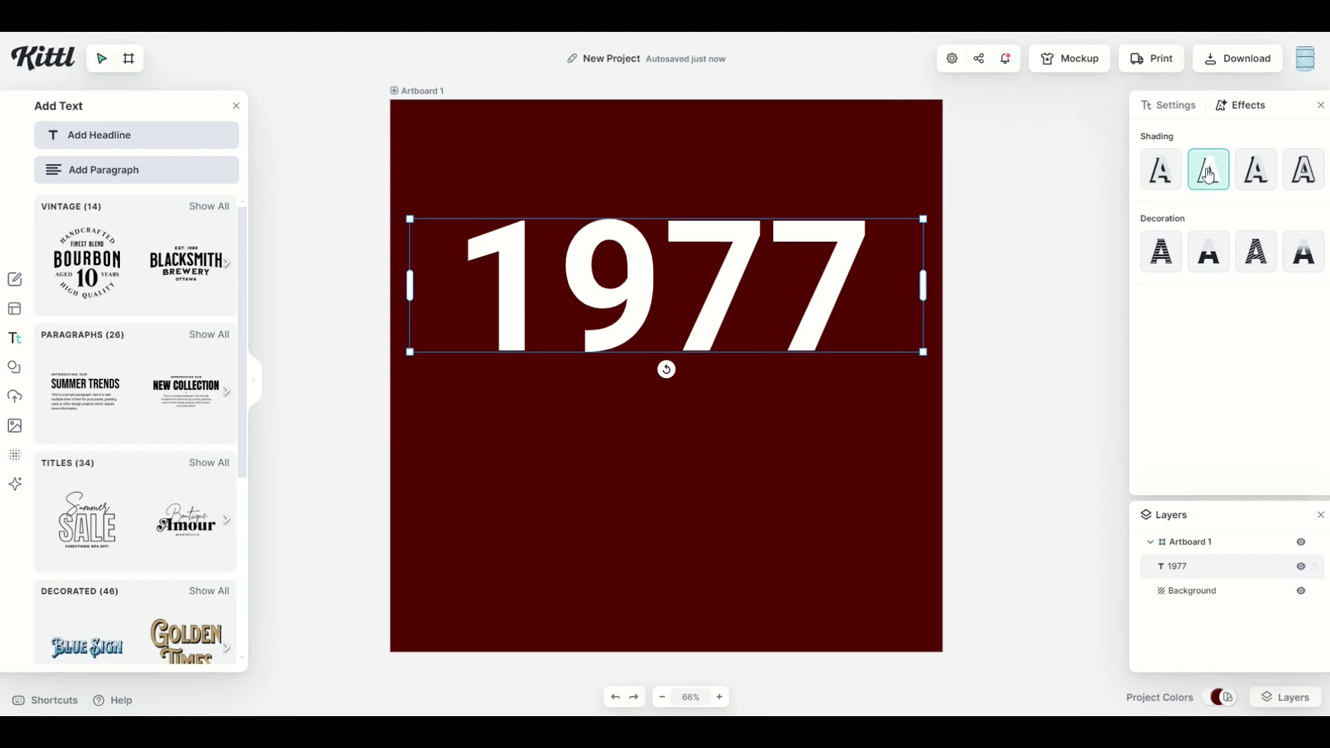
{"action": "left_click", "coordinate": [1291, 179]}
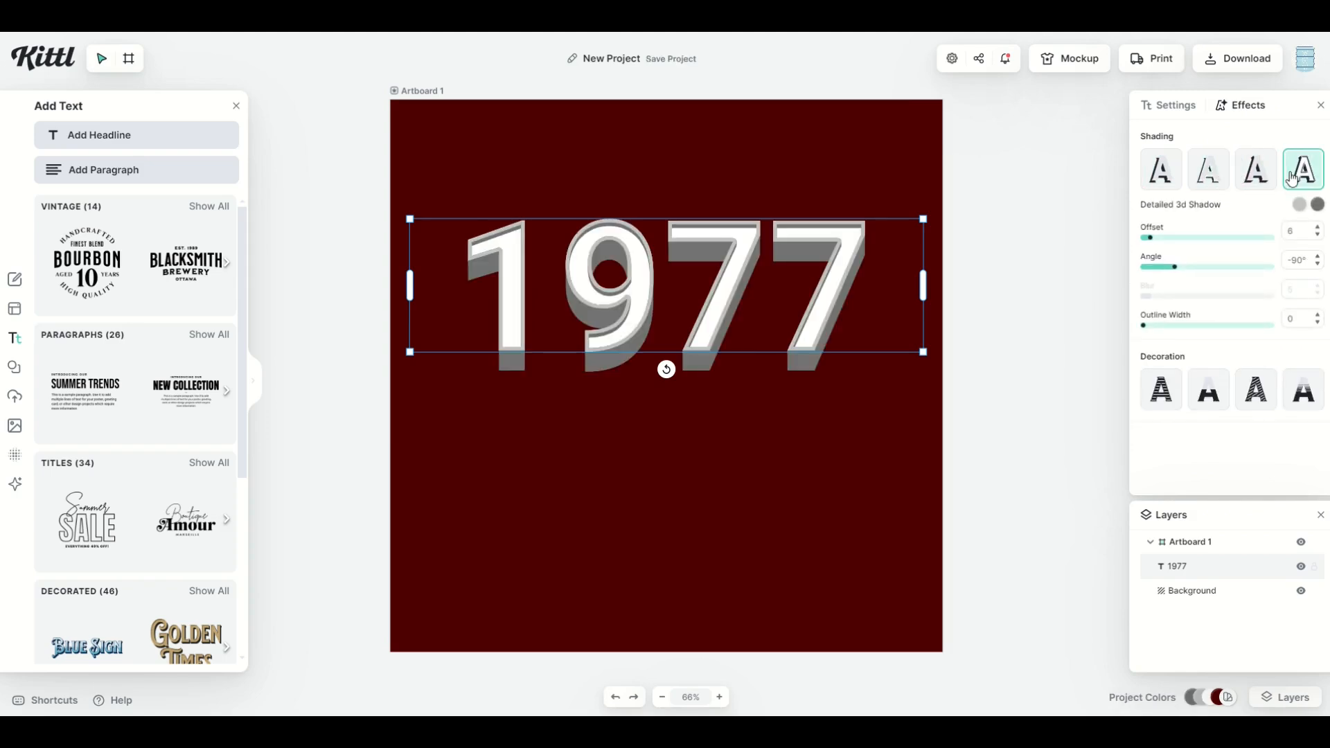
{"action": "left_click", "coordinate": [1263, 180]}
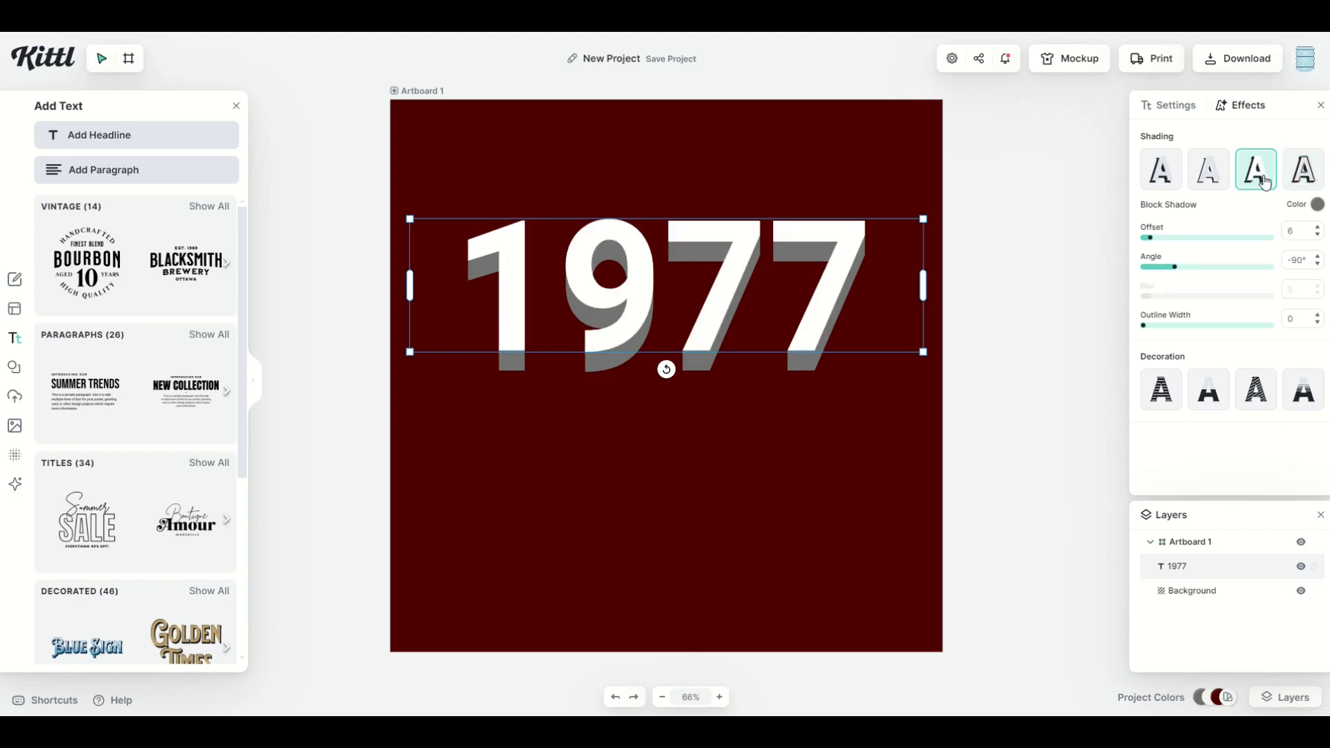
{"action": "left_click", "coordinate": [1220, 182]}
{"action": "left_click", "coordinate": [1174, 182]}
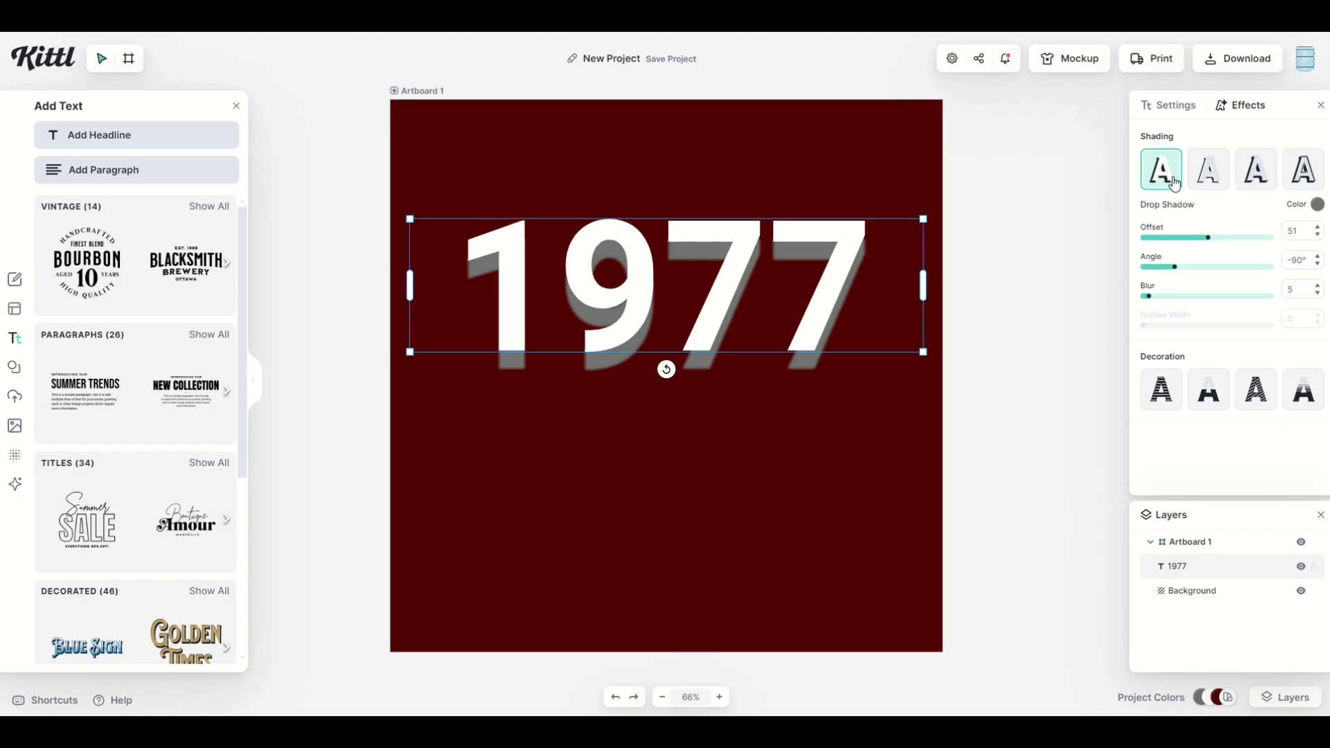
- Apply a Line Shadow to 1977 with offset 40 and angle -62°, and color the shadow yellow (ffdd00)
{"action": "left_click", "coordinate": [1208, 180]}
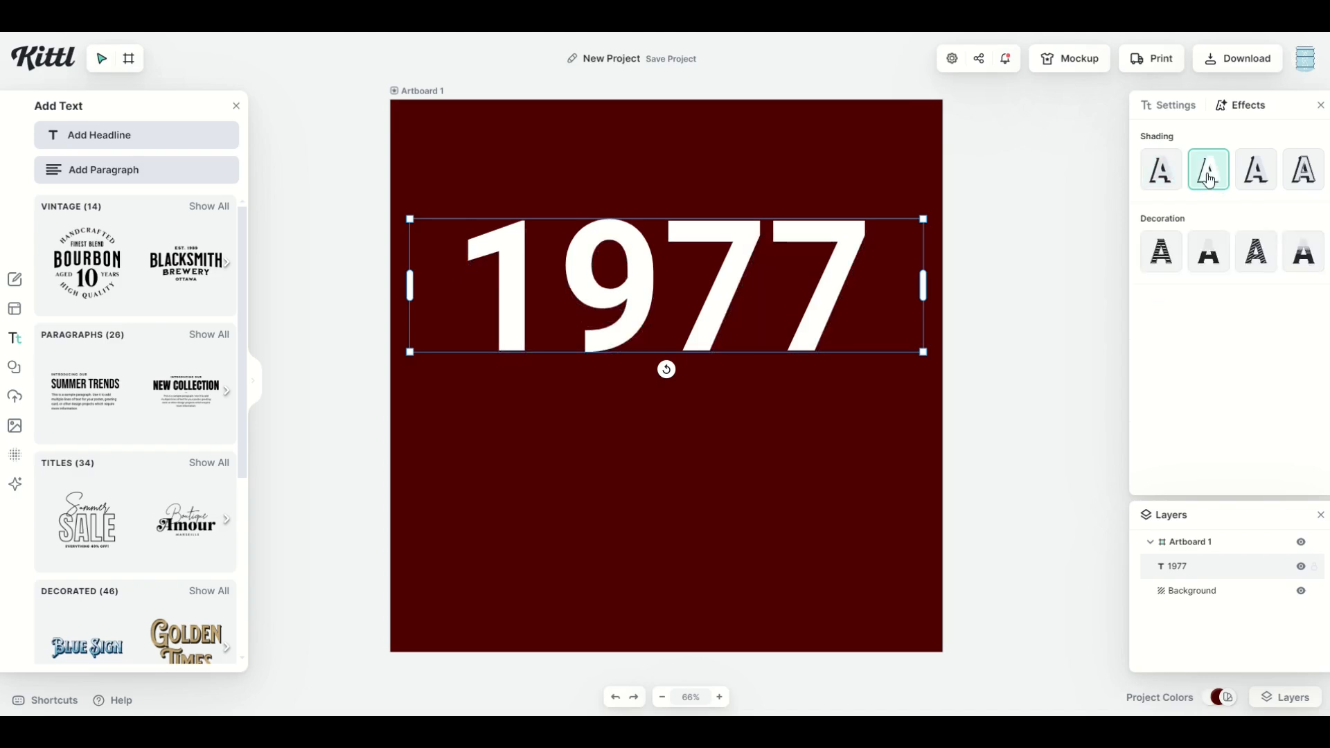
{"action": "left_click", "coordinate": [1208, 184]}
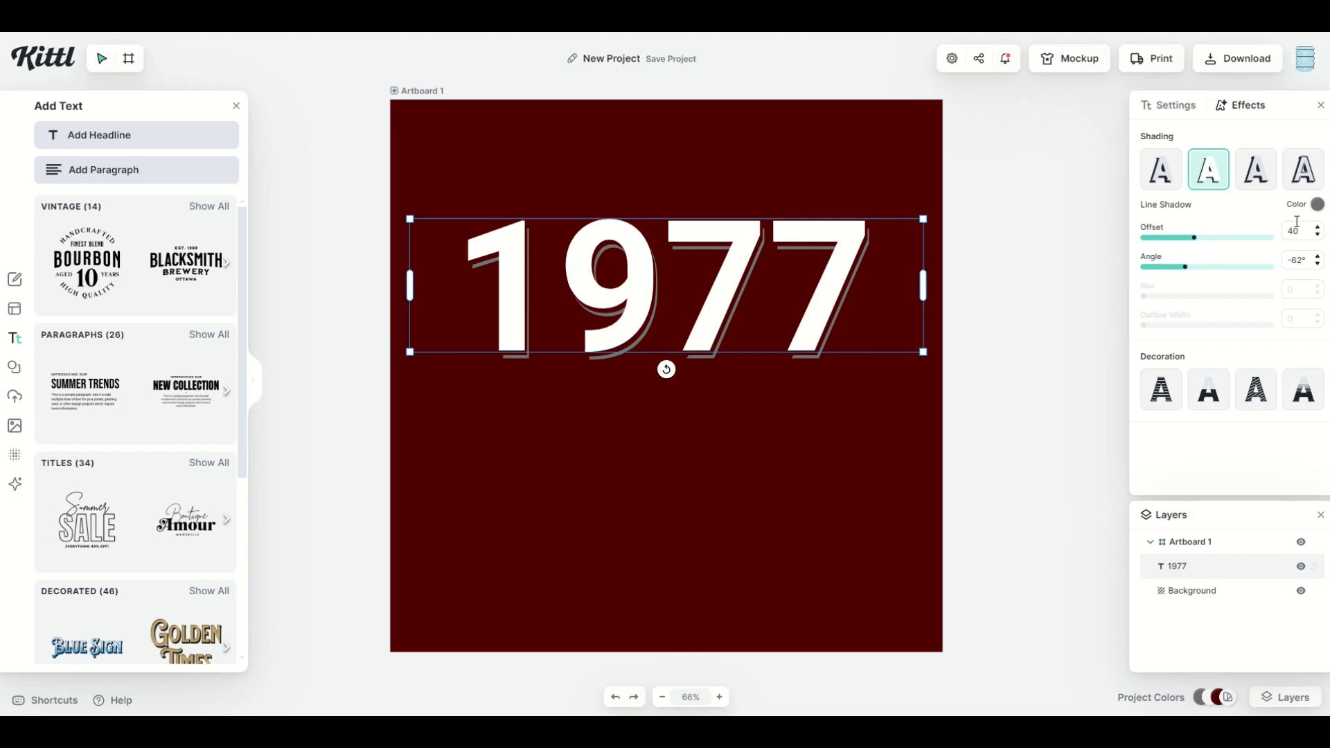
{"action": "left_click", "coordinate": [1317, 204]}
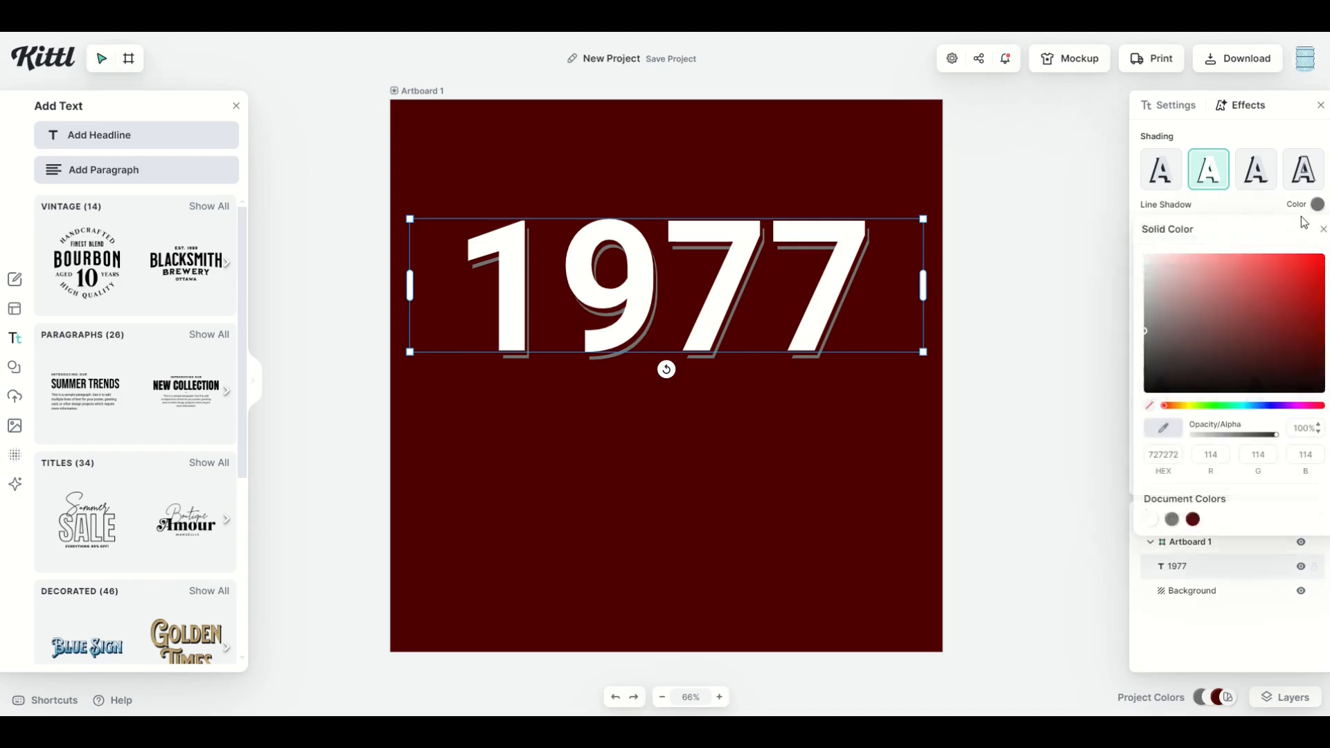
{"action": "left_click", "coordinate": [1185, 405]}
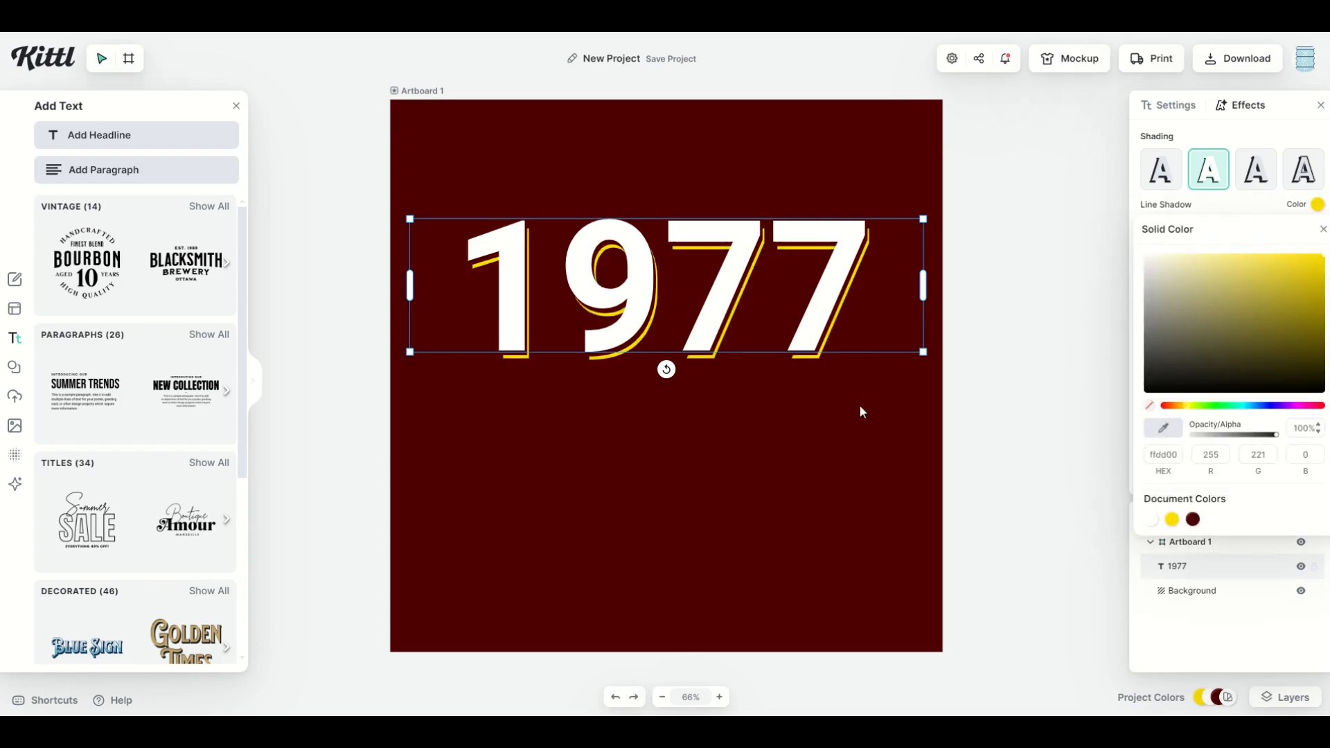
{"action": "left_click", "coordinate": [812, 417]}
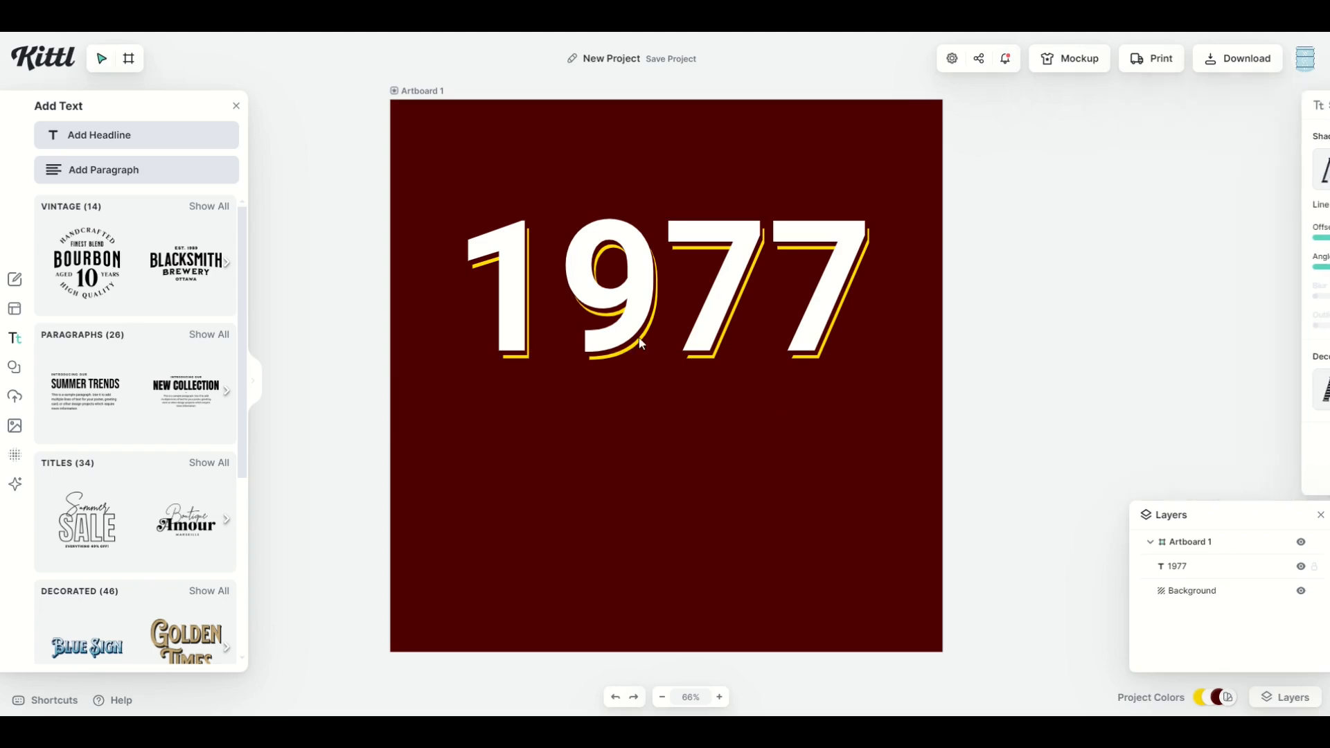
- Switch the 1977 shading to a long Block Shadow in black (000000), and move the text toward the artboard's upper left
{"action": "left_click", "coordinate": [807, 318]}
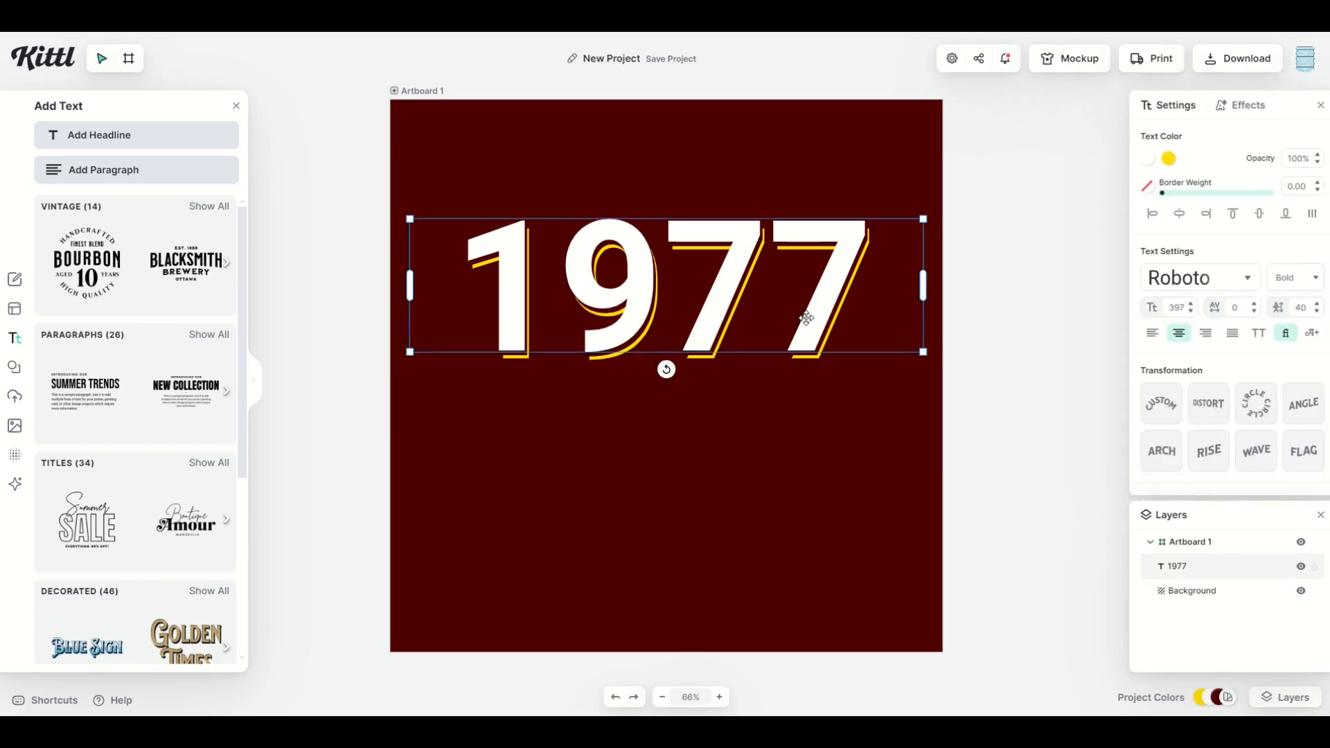
{"action": "left_click", "coordinate": [1236, 105]}
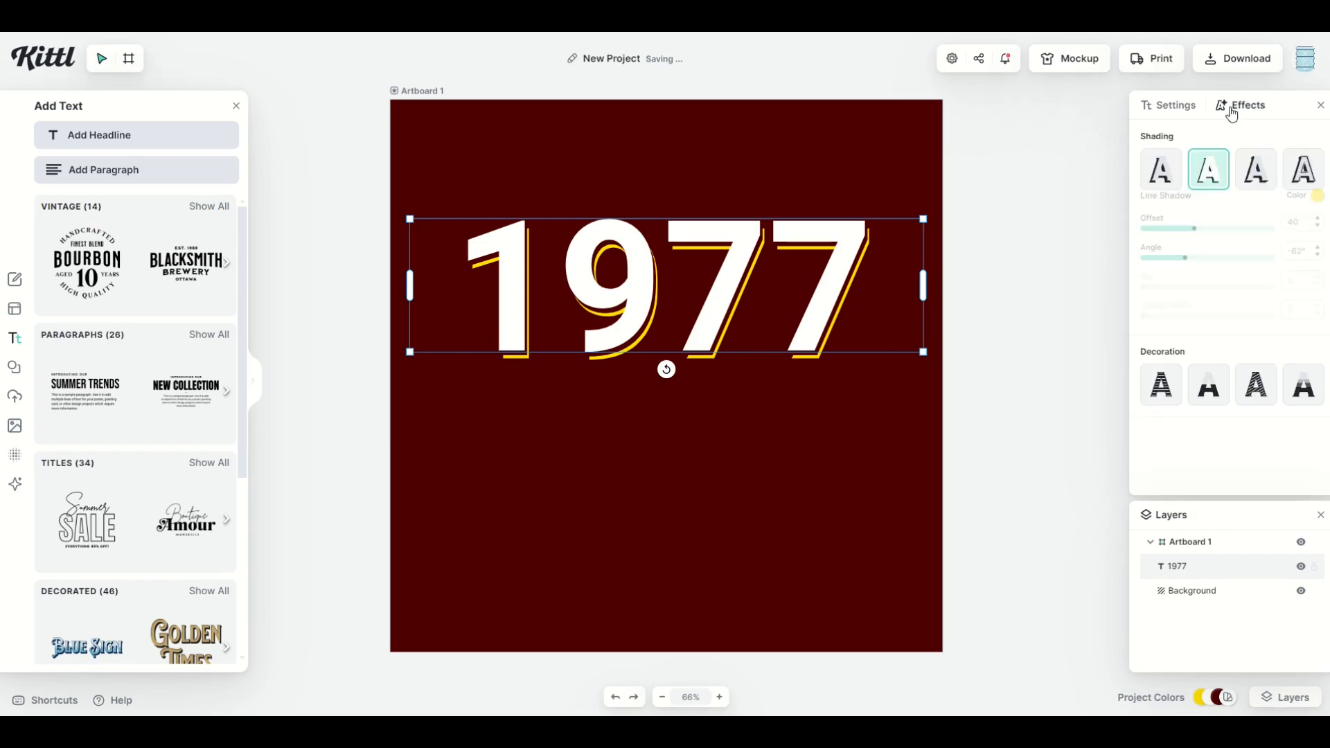
{"action": "left_click", "coordinate": [1242, 186]}
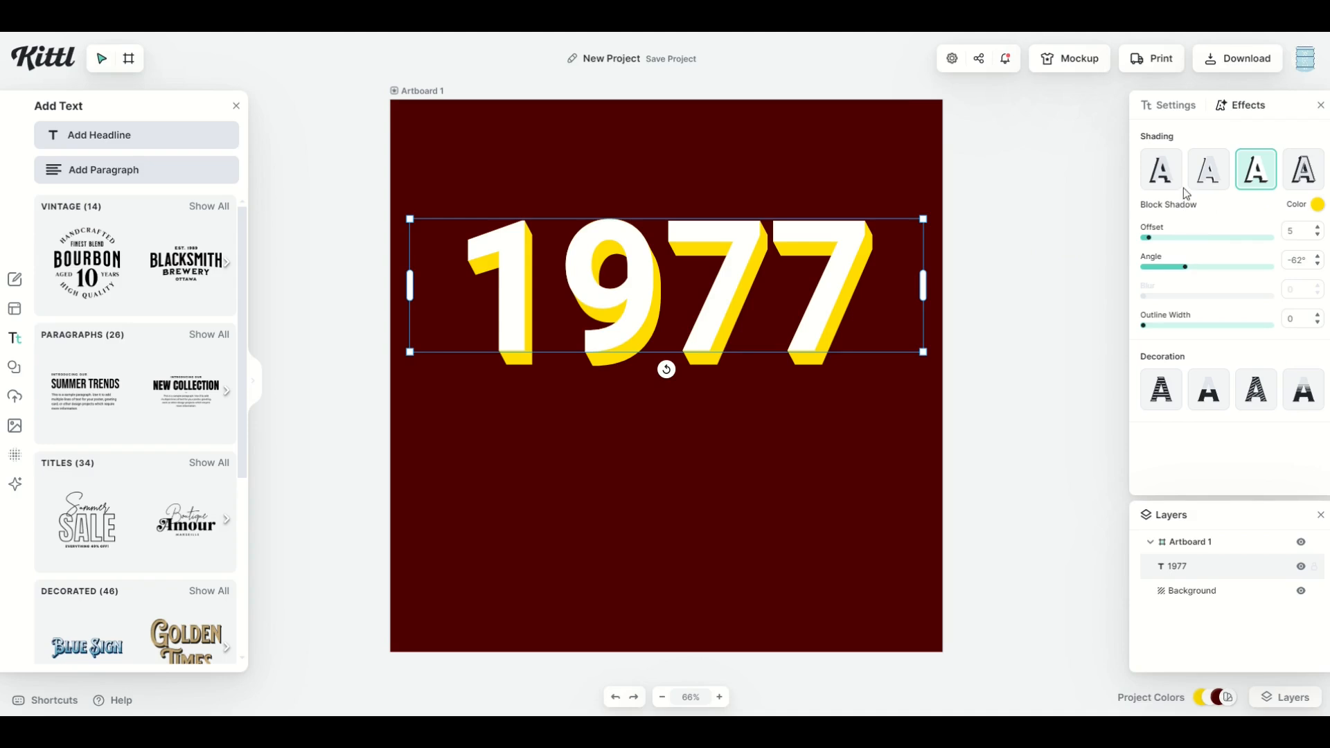
{"action": "left_click_drag", "start_coordinate": [1148, 327], "coordinate": [1075, 336]}
{"action": "left_click_drag", "start_coordinate": [1149, 242], "coordinate": [1211, 254]}
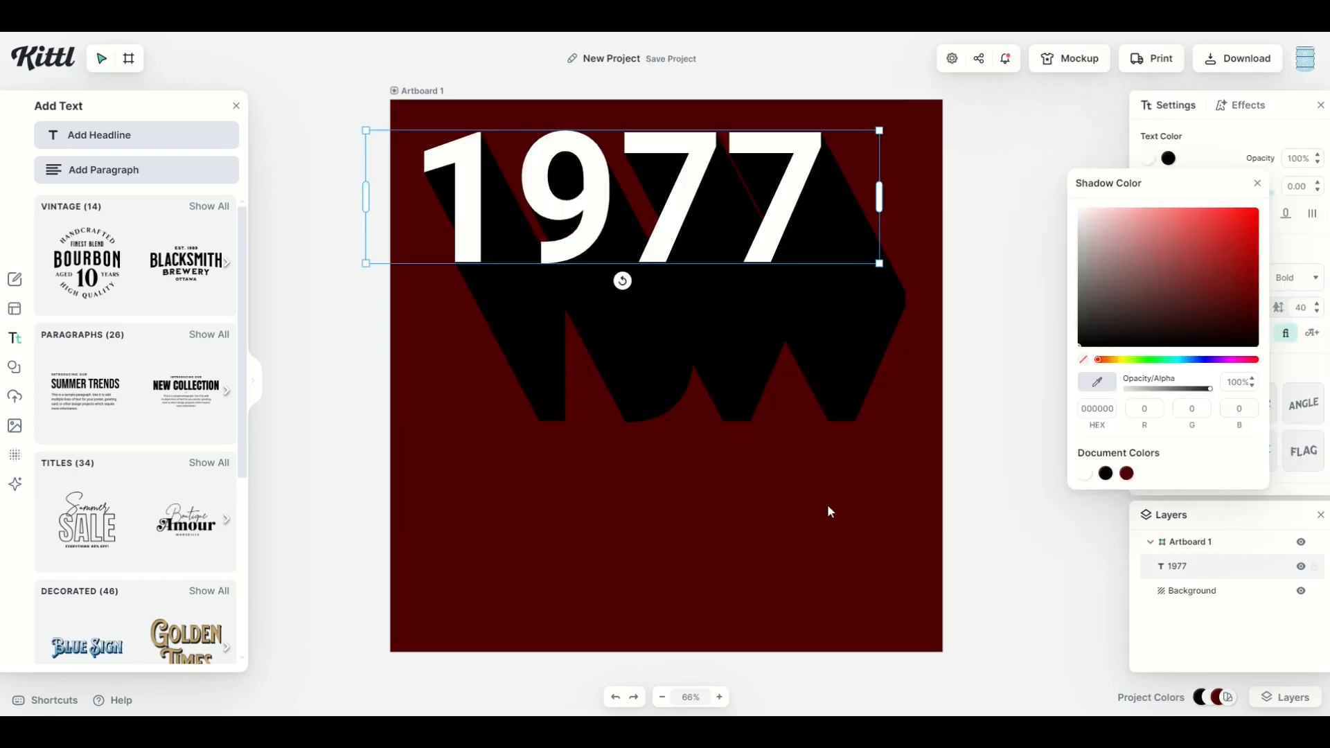
{"action": "left_click", "coordinate": [830, 511]}
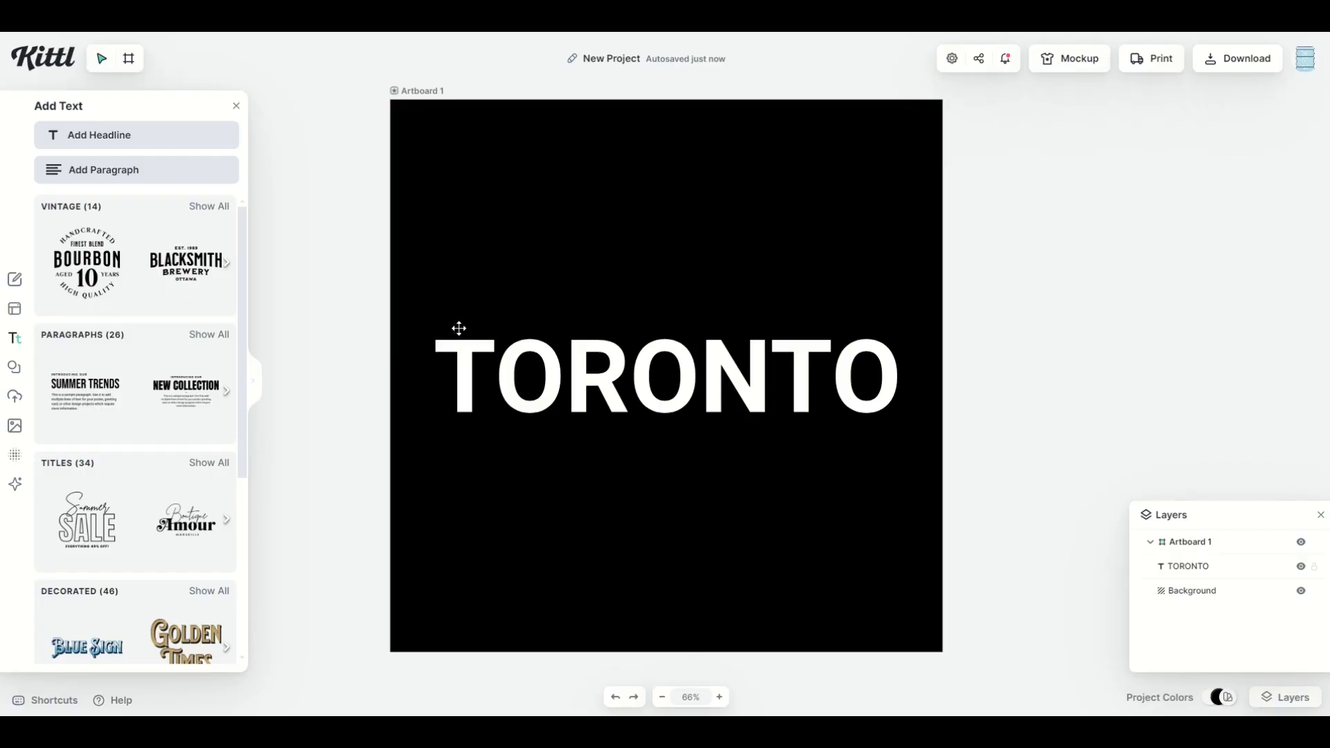
- Apply the Horizontal Lines decoration effect to the TORONTO text
{"action": "left_click", "coordinate": [532, 350]}
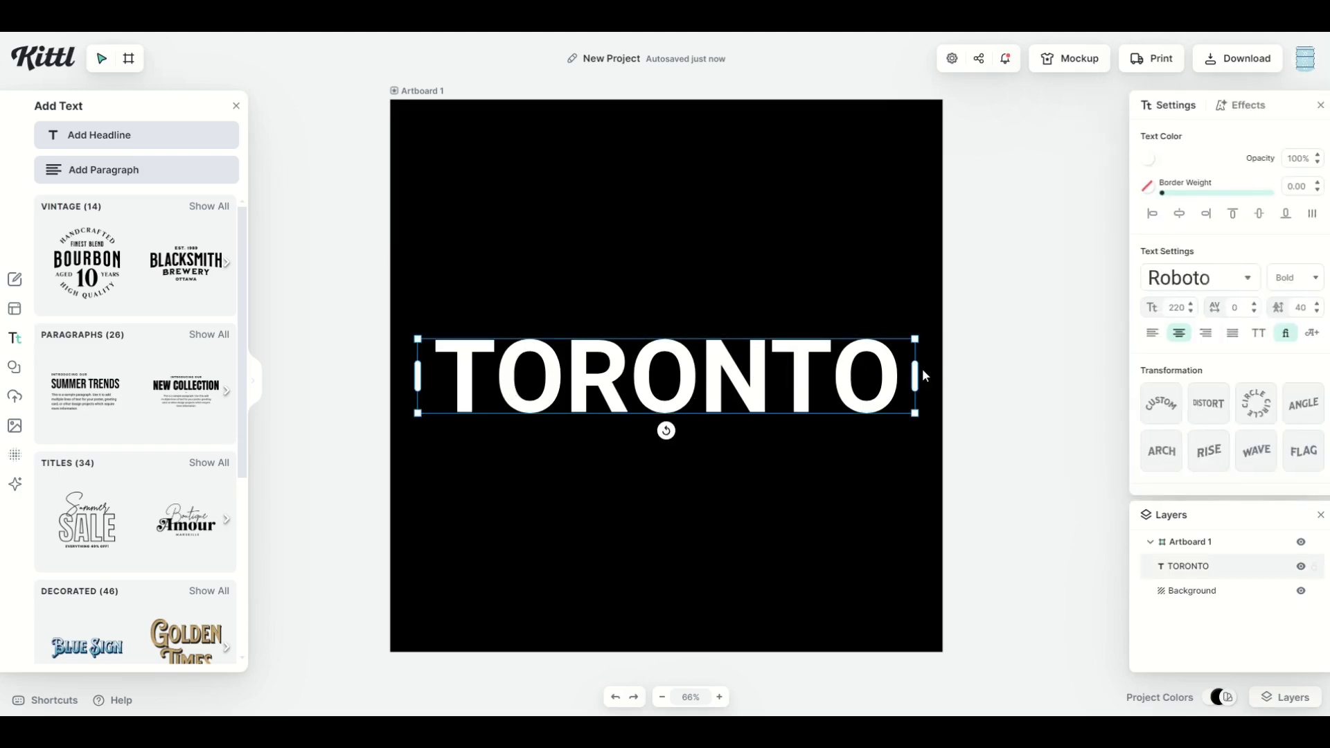
{"action": "left_click", "coordinate": [1244, 111]}
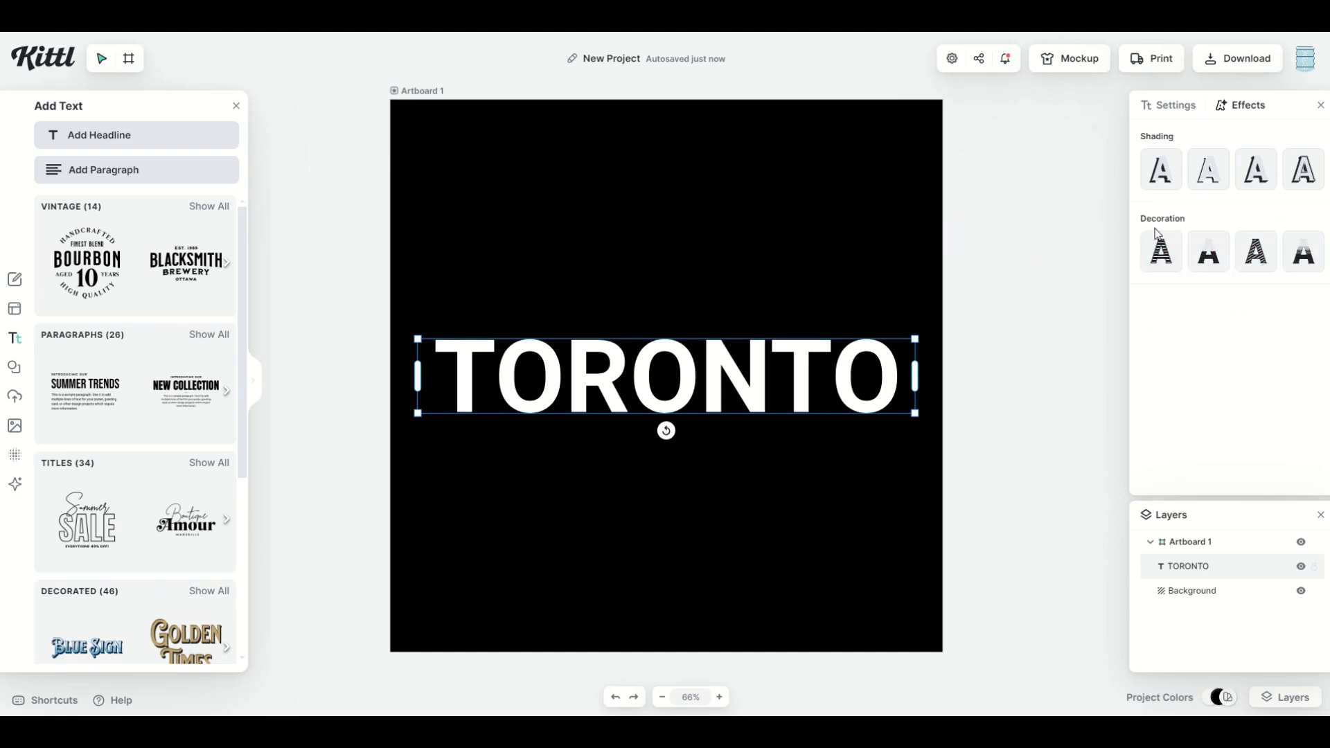
{"action": "left_click", "coordinate": [1161, 256]}
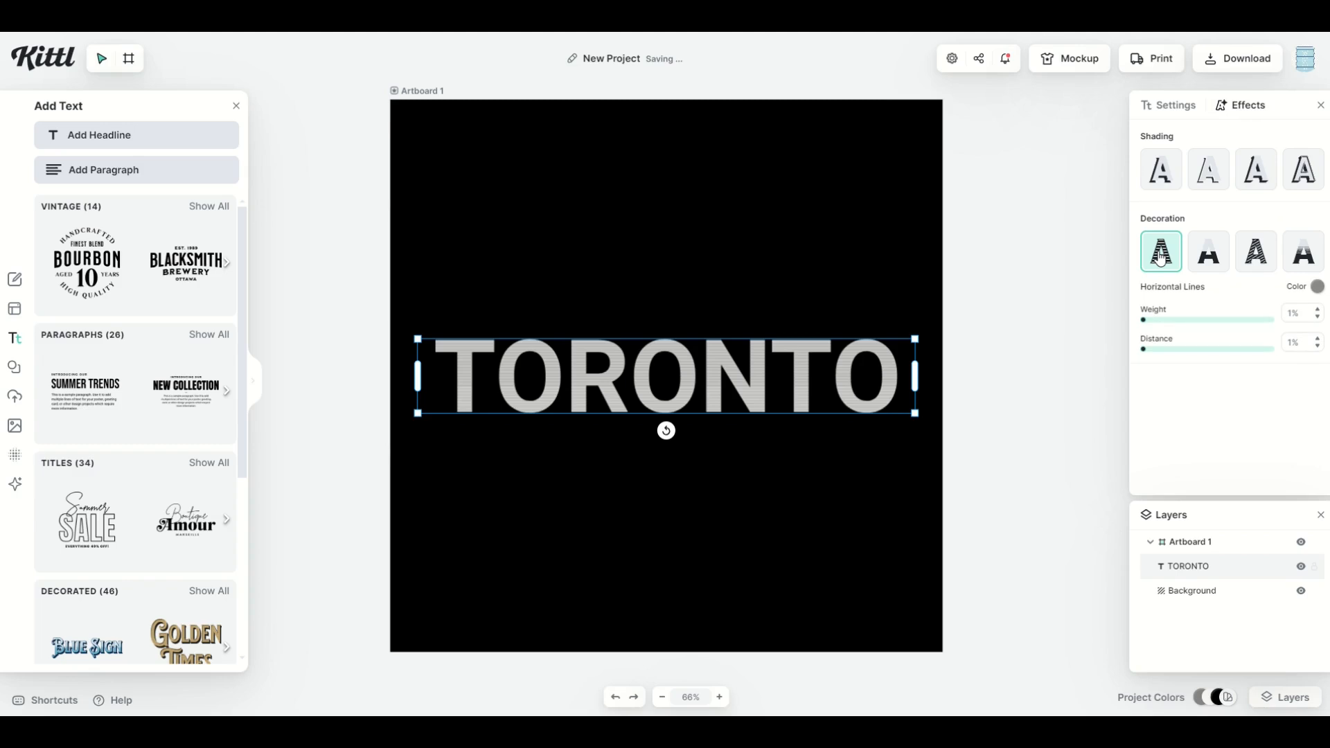
- Color the Horizontal Lines decoration on TORONTO red (ff0000) and increase the lines' weight and distance
{"action": "left_click", "coordinate": [1318, 286]}
{"action": "left_click", "coordinate": [1322, 338]}
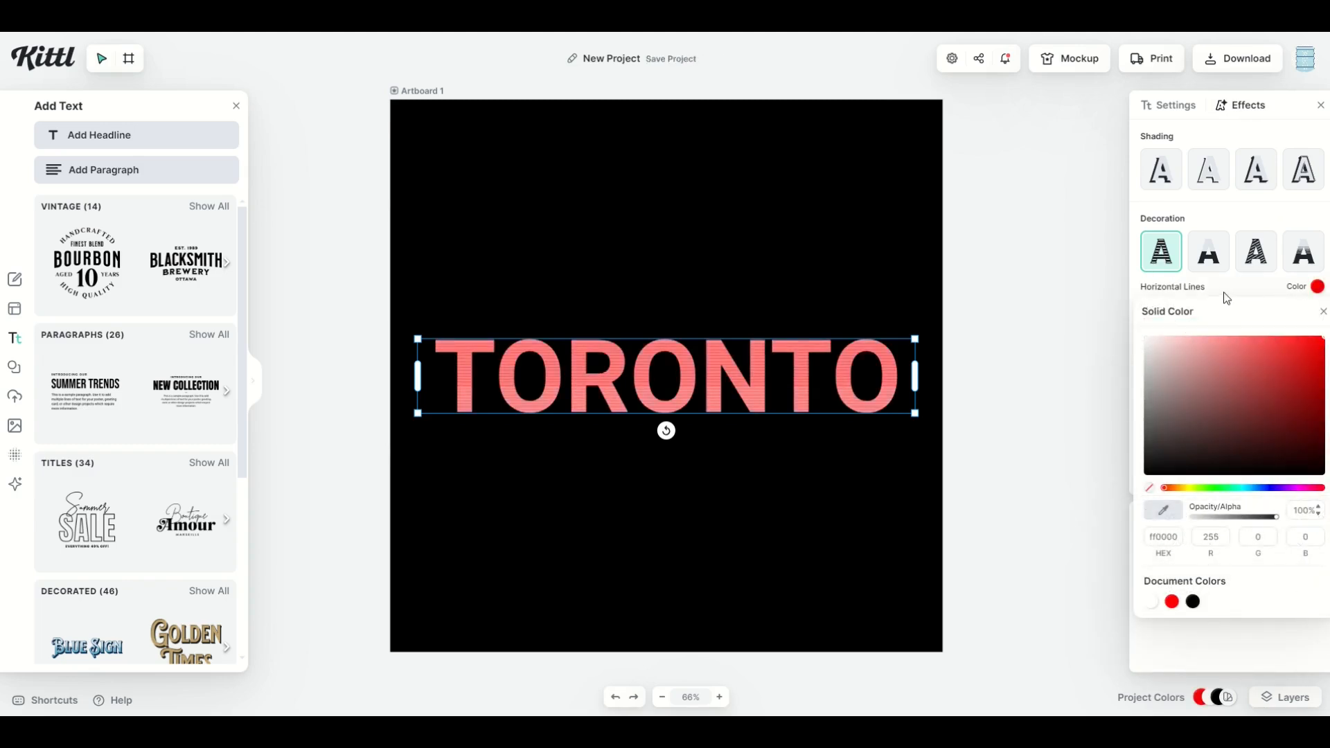
{"action": "left_click", "coordinate": [1113, 299]}
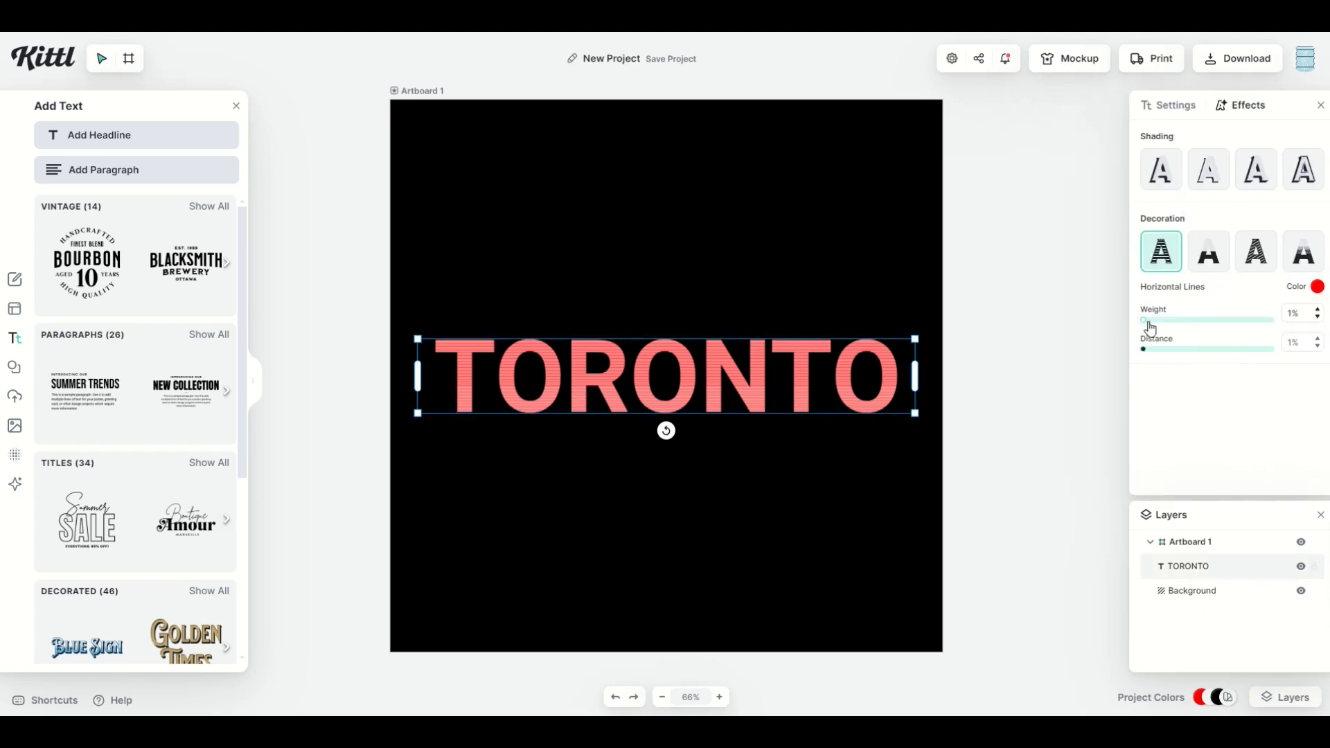
{"action": "left_click_drag", "start_coordinate": [1143, 320], "coordinate": [1221, 329]}
{"action": "left_click_drag", "start_coordinate": [1146, 350], "coordinate": [1238, 356]}
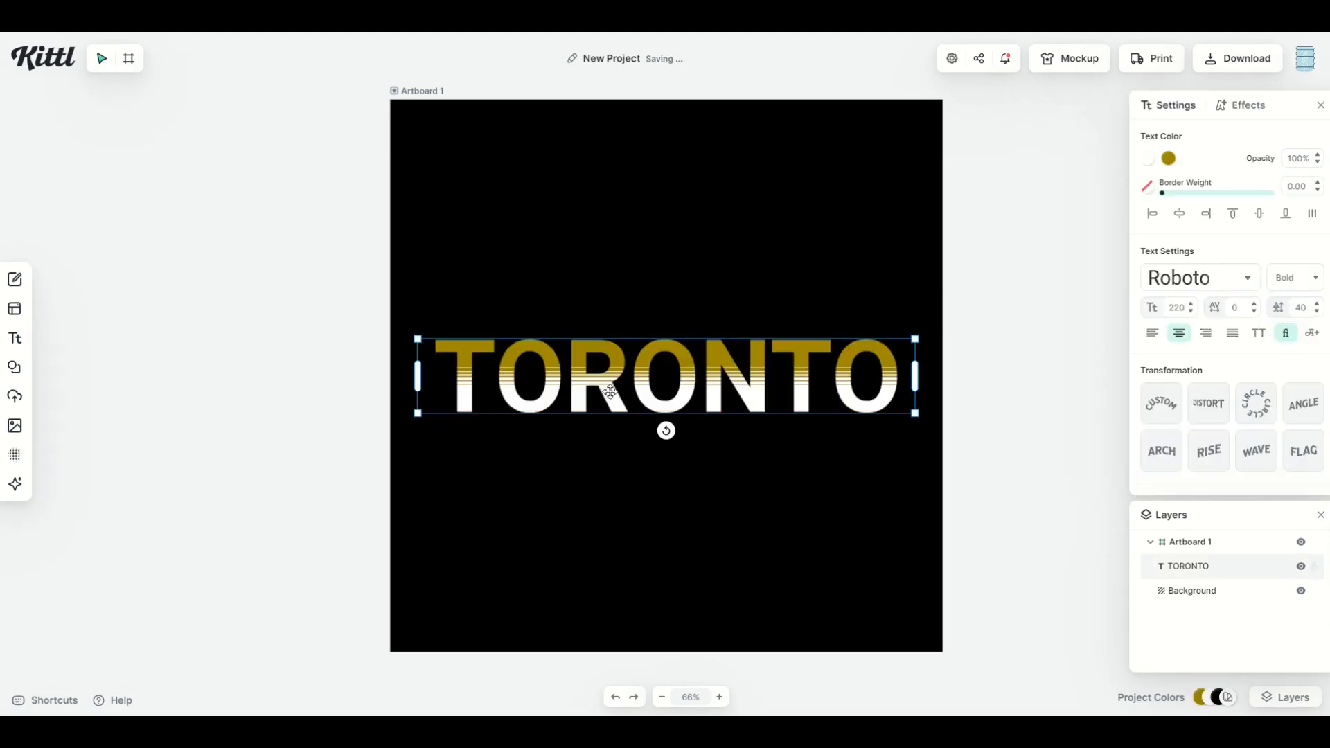
- Set the distance of the Fading Color Cut decoration on TORONTO to 69%
{"action": "left_click", "coordinate": [1244, 106]}
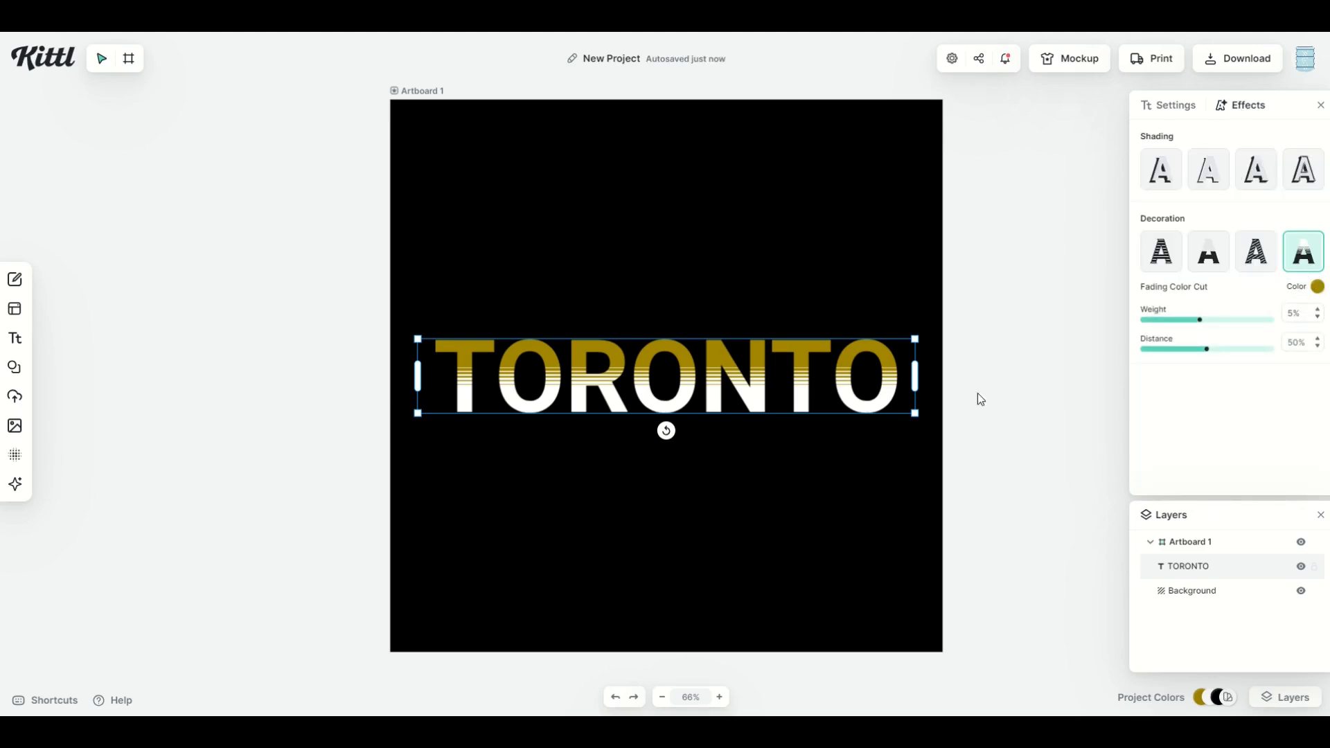
{"action": "left_click_drag", "start_coordinate": [1205, 361], "coordinate": [1232, 365]}
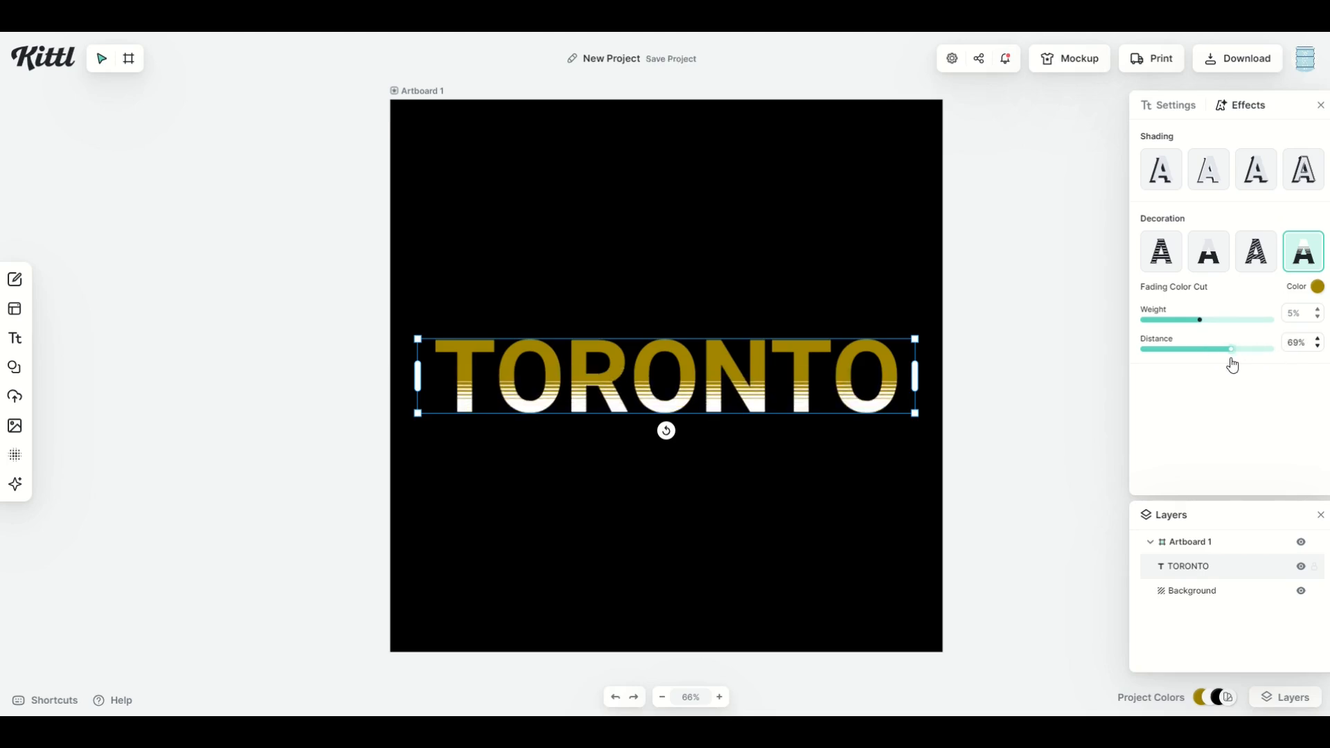
- Replace the word TORONTO with BERLIN and enlarge the text to nearly the artboard's width
{"action": "double_click", "coordinate": [609, 389]}
{"action": "type", "text": "BERLIN"}
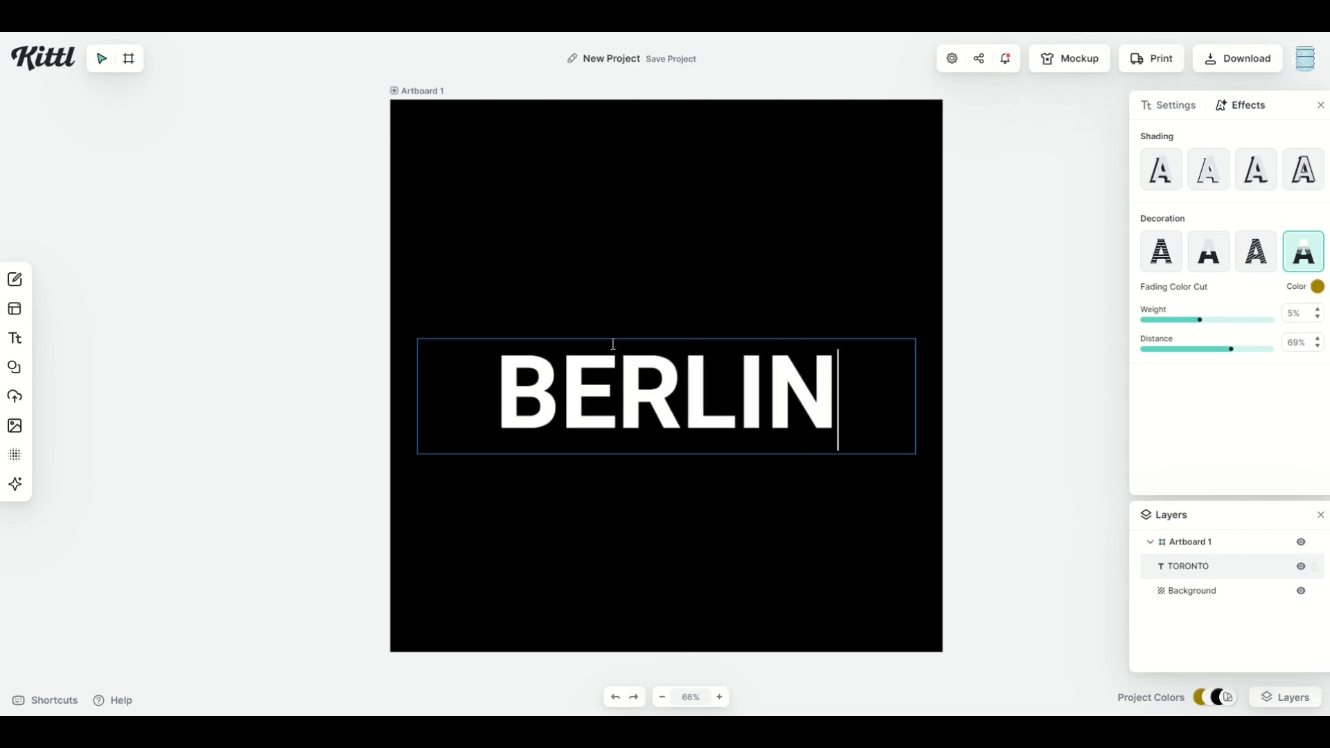
{"action": "key", "text": "Escape"}
{"action": "left_click_drag", "start_coordinate": [539, 340], "coordinate": [417, 302]}
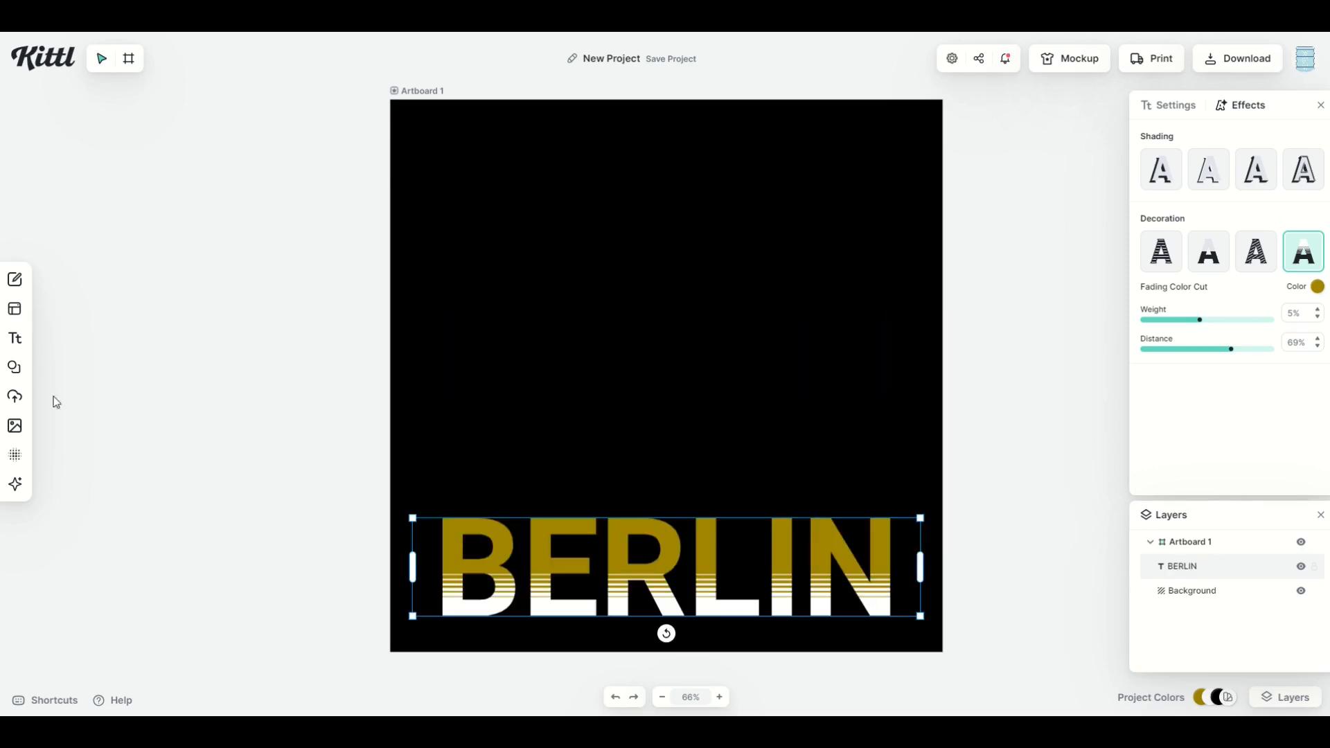
- Search the elements library for BERLIN and add the Berlin skyline silhouette to the artboard
{"action": "mouse_move", "coordinate": [11, 372]}
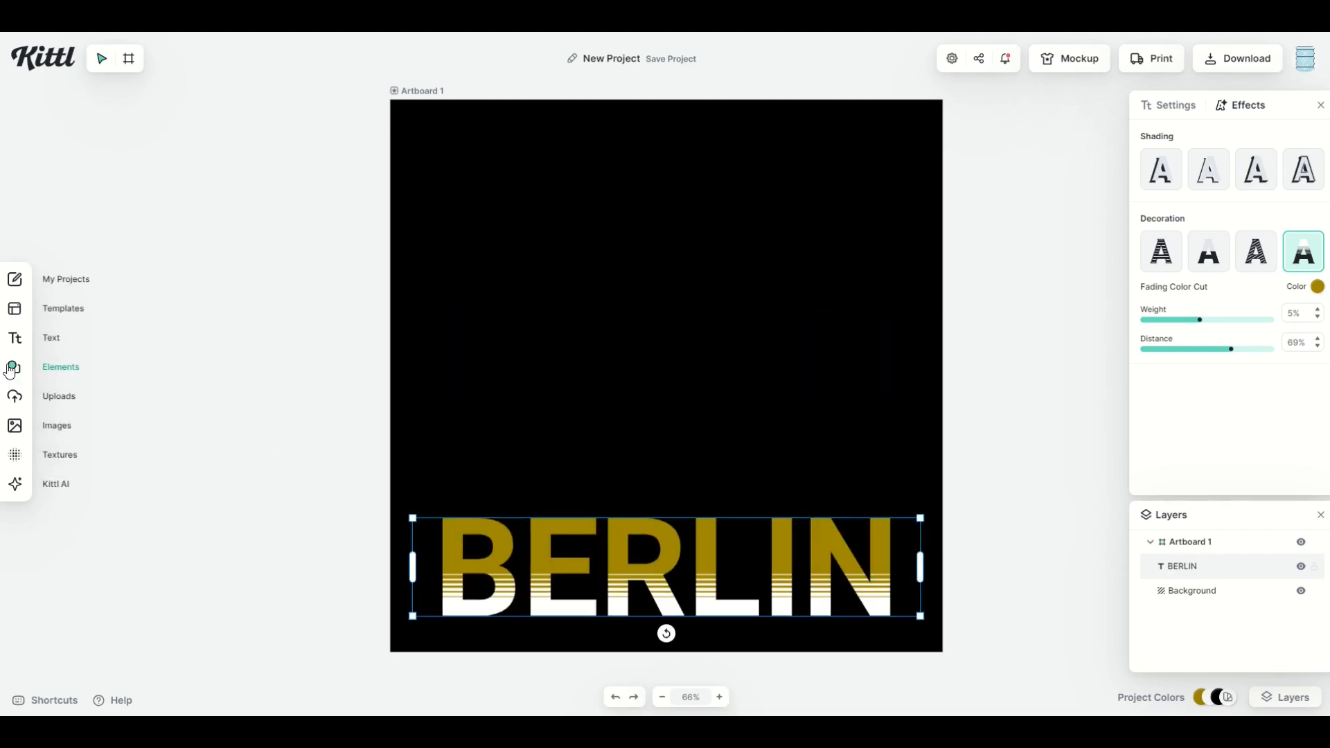
{"action": "left_click", "coordinate": [16, 373]}
{"action": "type", "text": "BERLIN"}
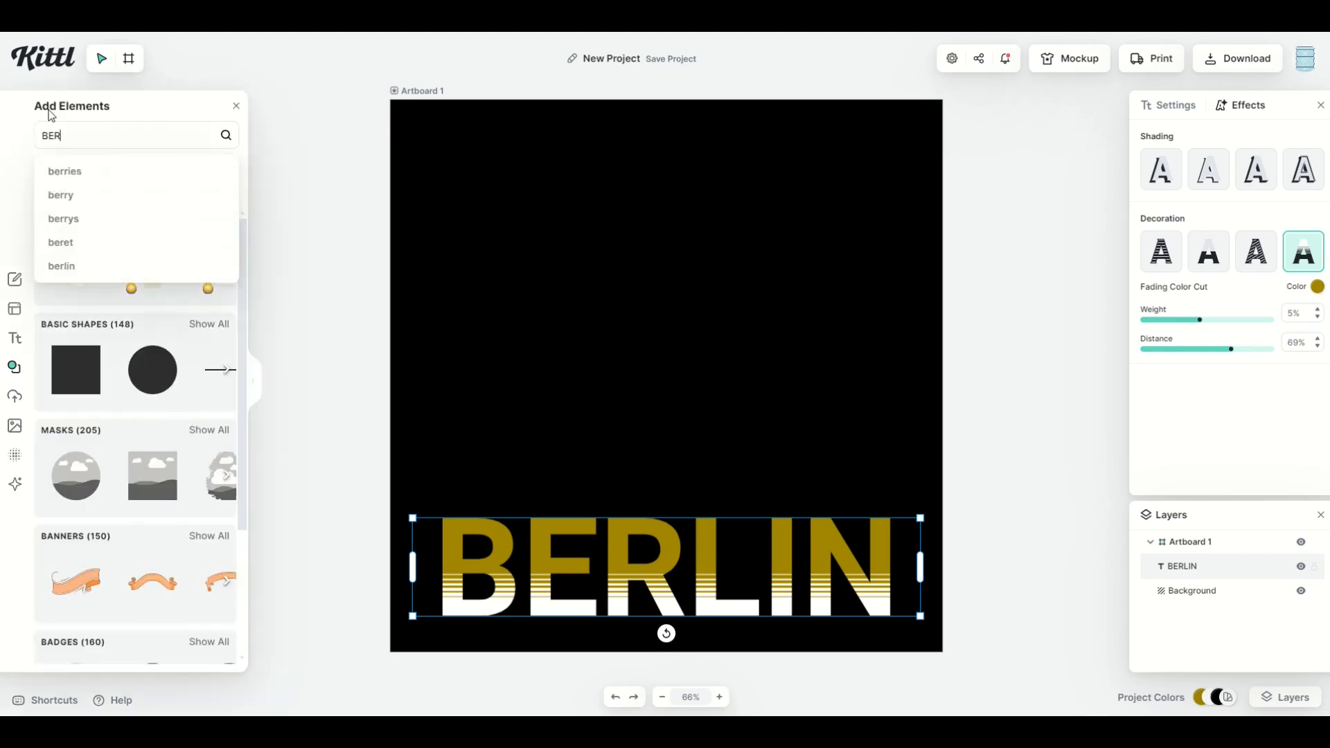
{"action": "key", "text": "Return"}
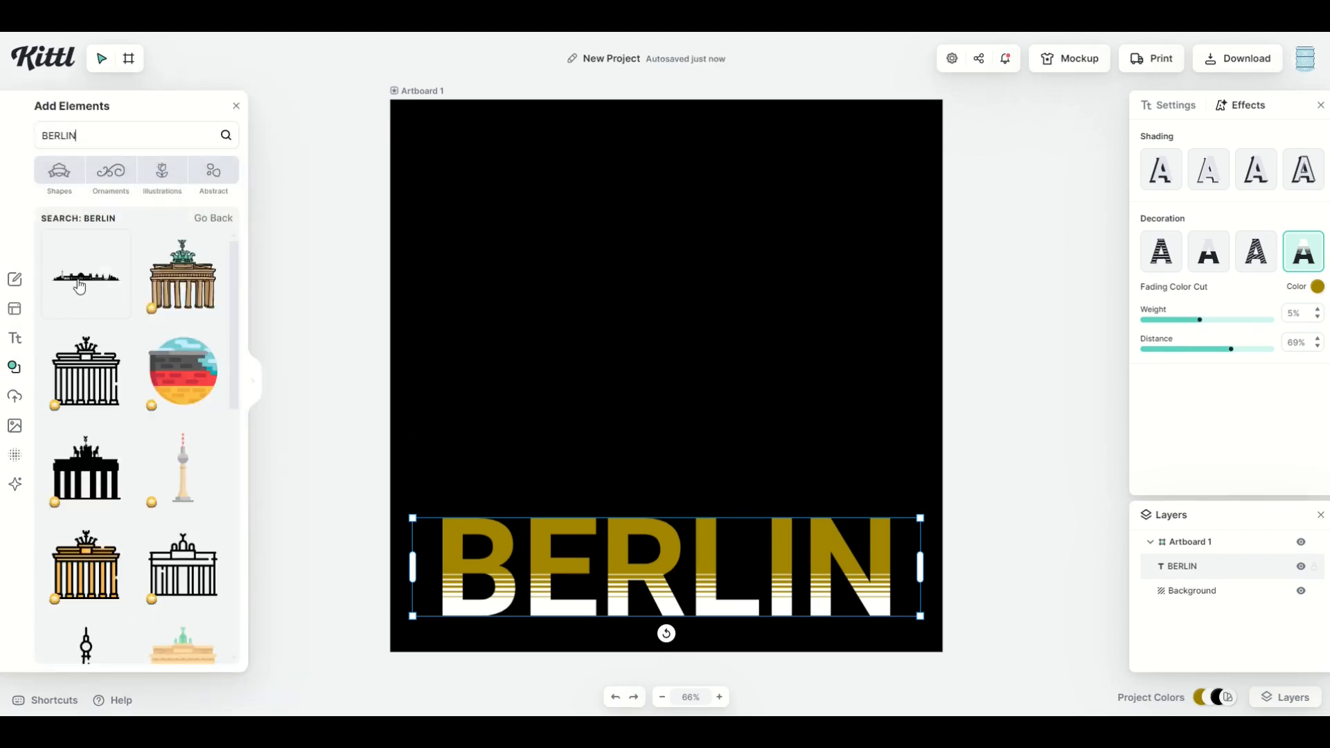
{"action": "left_click", "coordinate": [78, 283]}
- Color the skyline illustration white and place it centered directly above the BERLIN text
{"action": "left_click", "coordinate": [1148, 158]}
{"action": "left_click", "coordinate": [1056, 208]}
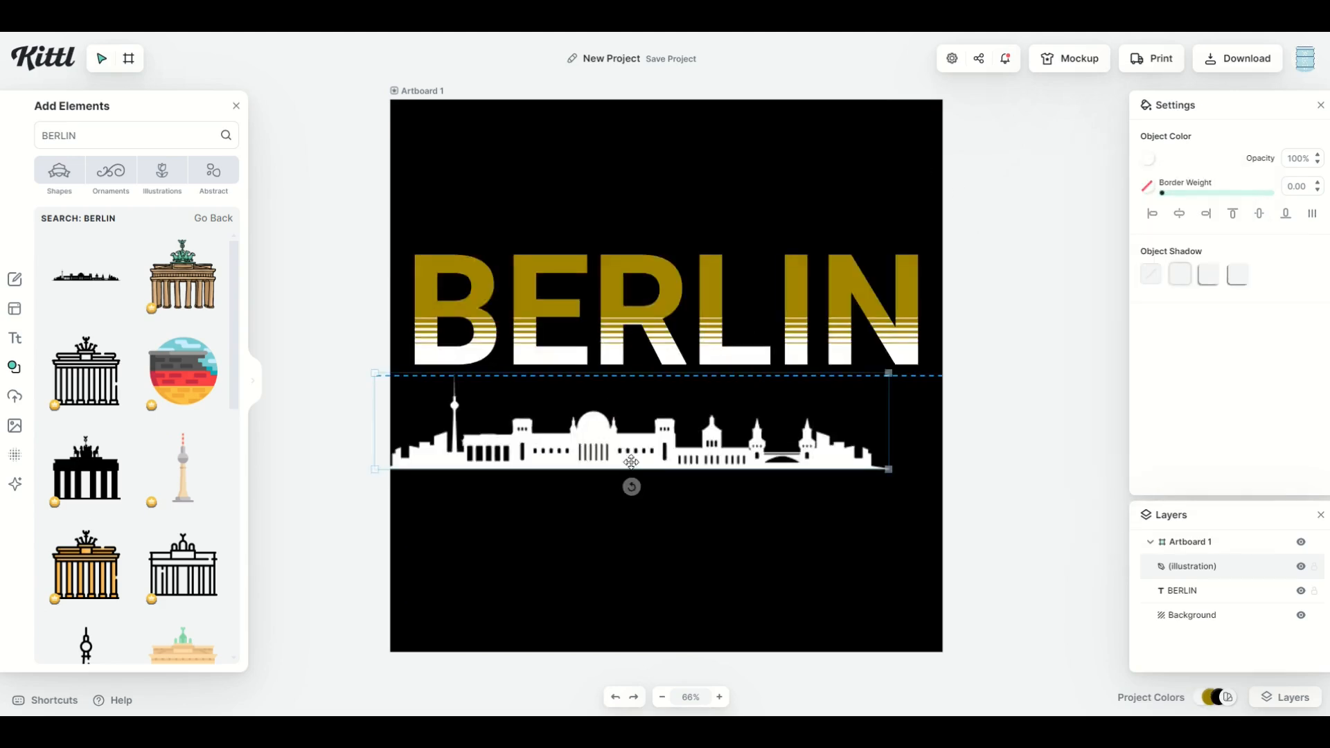
{"action": "left_click_drag", "start_coordinate": [631, 462], "coordinate": [666, 241]}
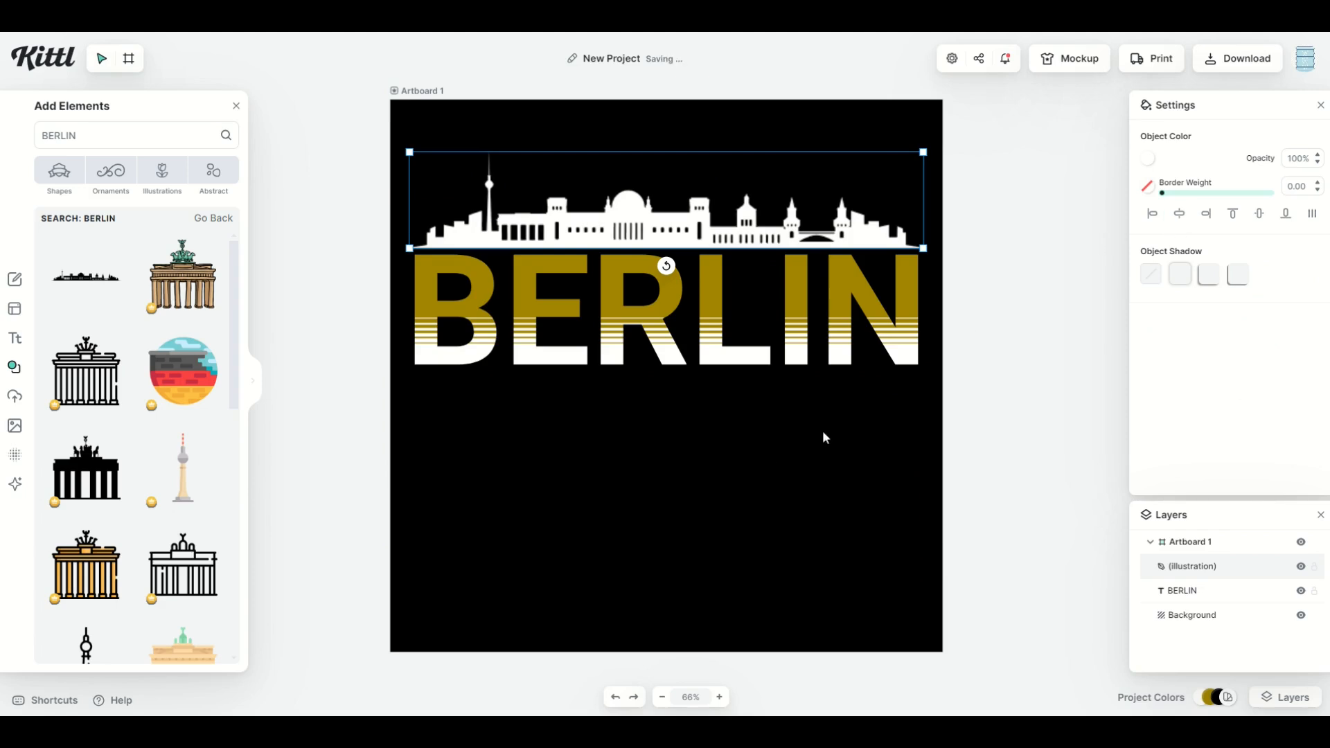
{"action": "left_click", "coordinate": [770, 461]}
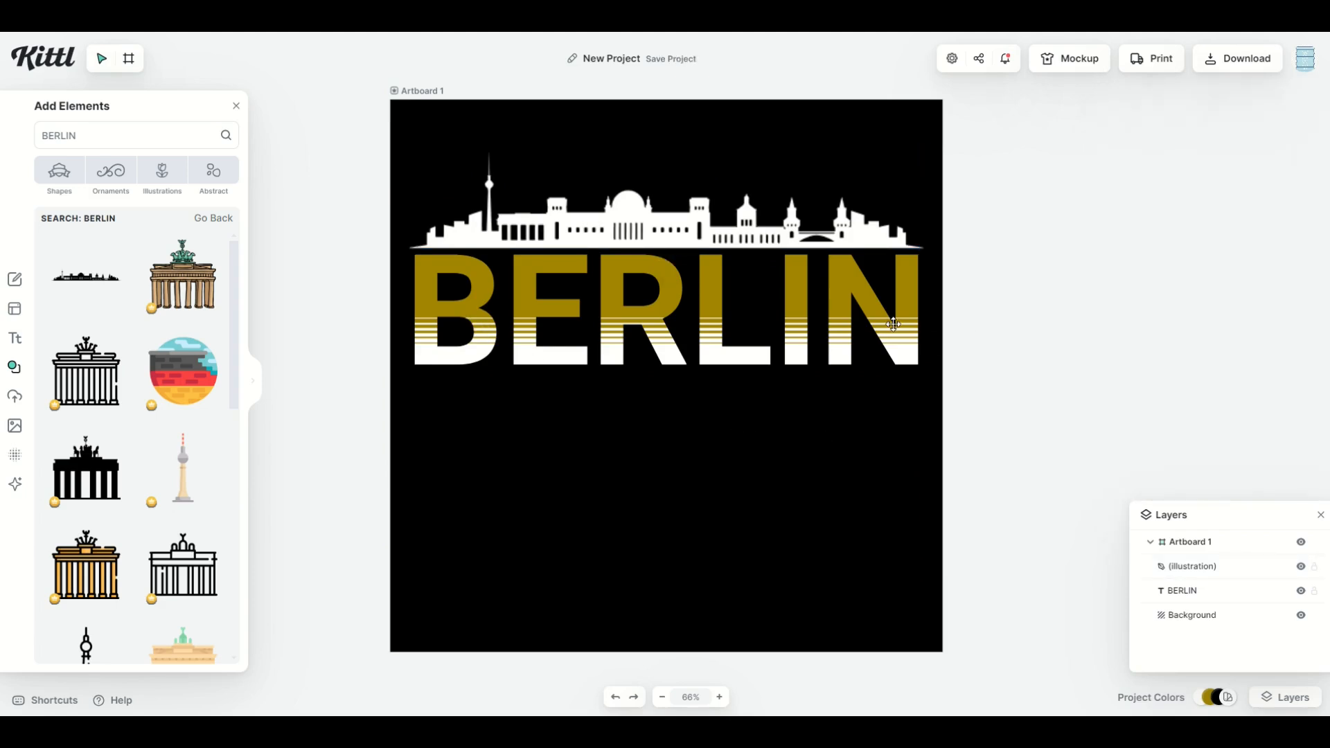
- Swap the BERLIN text's colors, using gold (a38500) for the fill and white (ffffff) for the decoration
{"action": "left_click", "coordinate": [717, 300]}
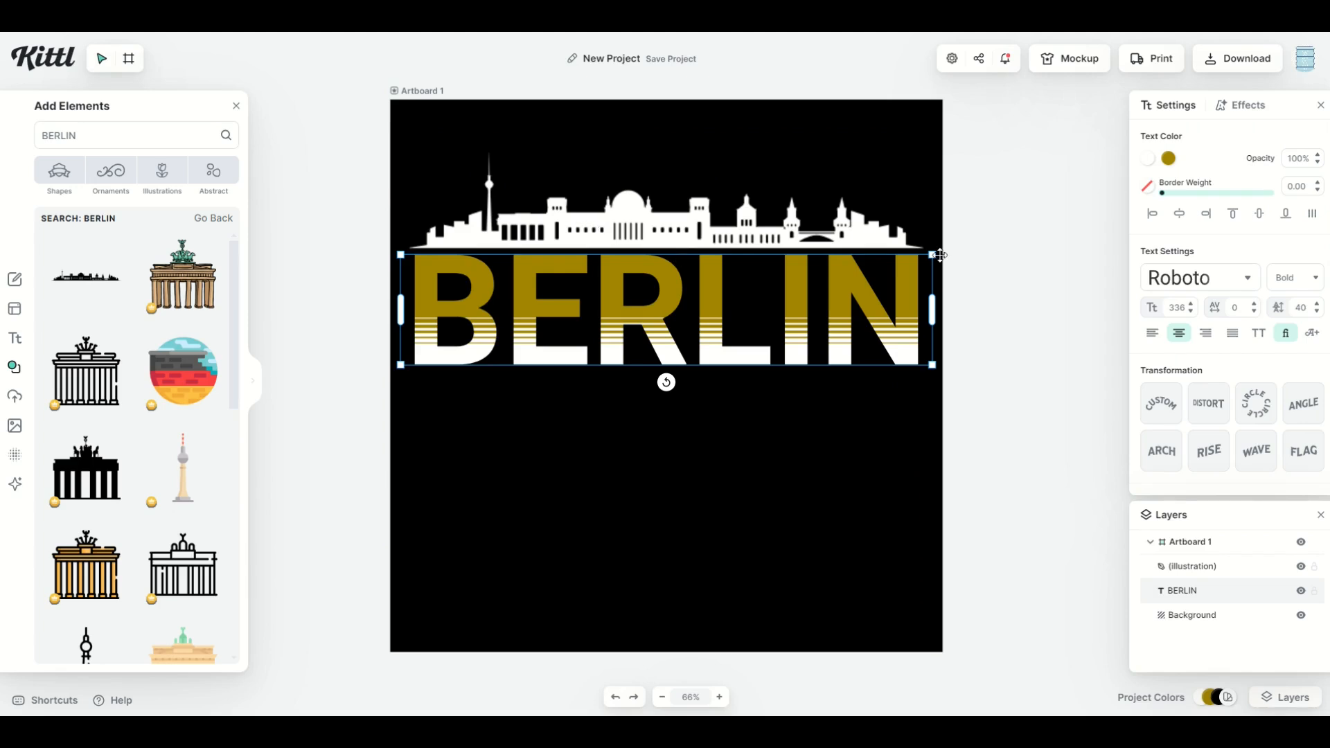
{"action": "left_click", "coordinate": [1148, 158]}
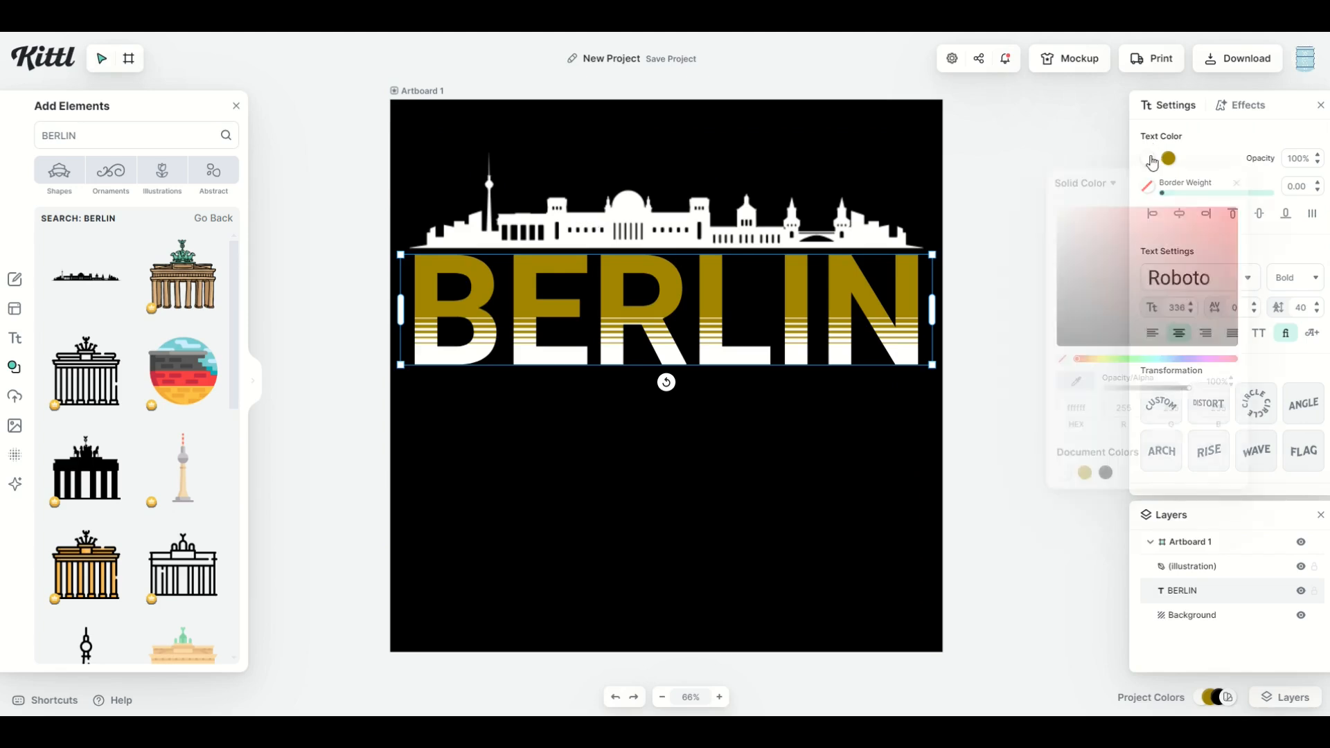
{"action": "left_click", "coordinate": [1085, 474]}
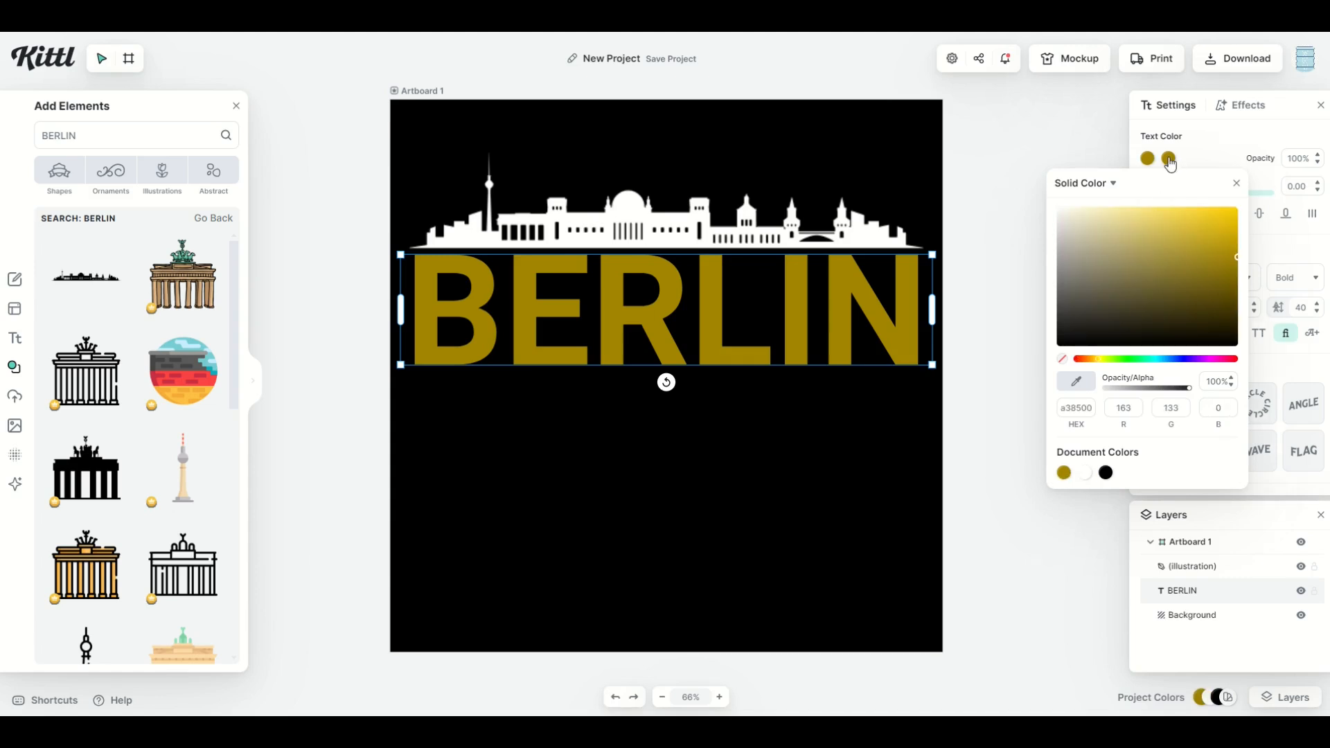
{"action": "left_click", "coordinate": [1168, 160]}
{"action": "left_click_drag", "start_coordinate": [1107, 312], "coordinate": [992, 184]}
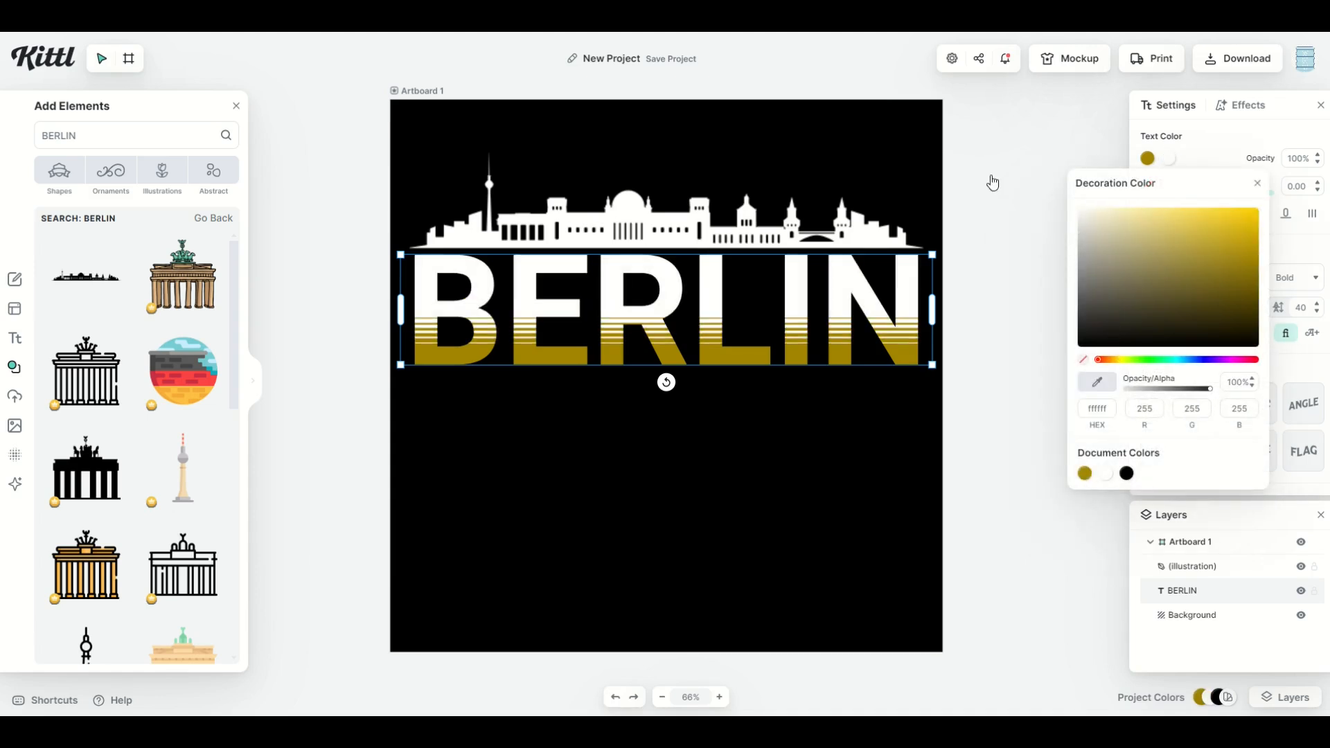
{"action": "left_click", "coordinate": [601, 446]}
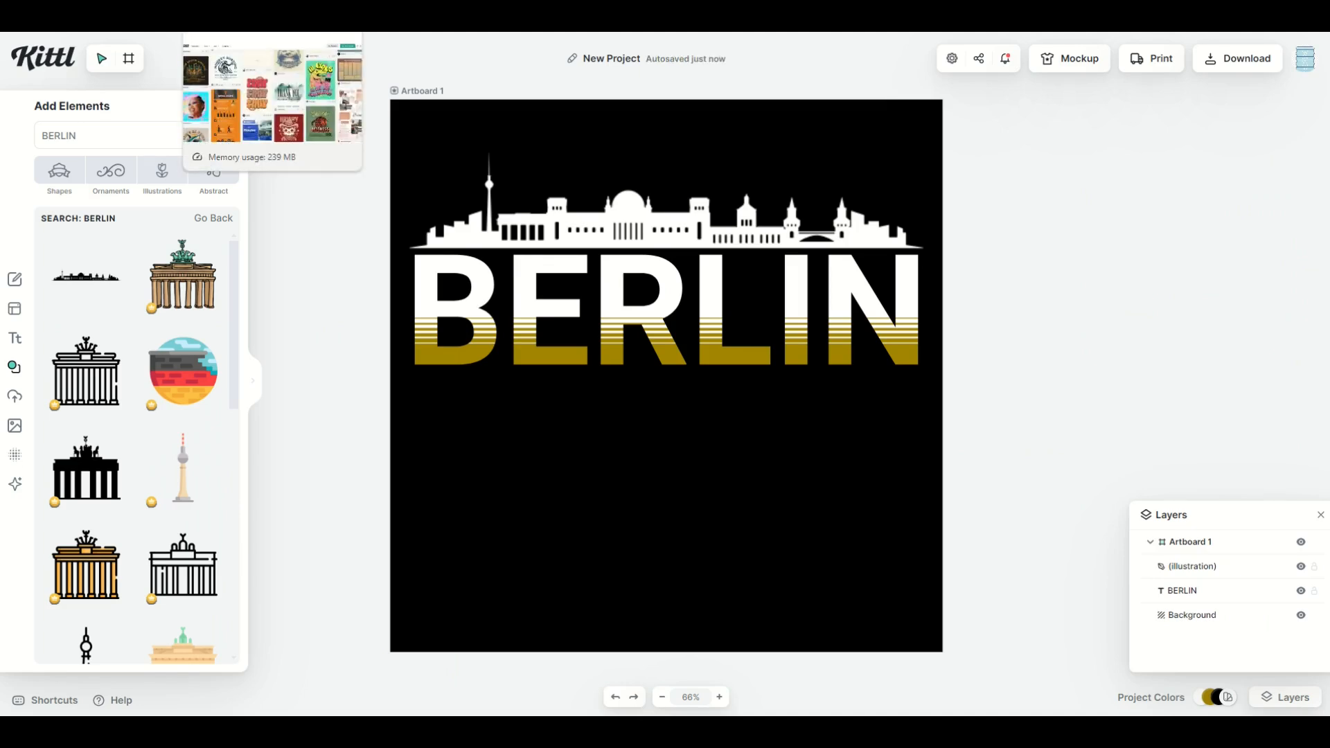
- Switch to the template gallery and look through the trending designs for lettering and layout ideas
{"action": "left_click", "coordinate": [257, 16]}
{"action": "scroll", "coordinate": [424, 451], "scroll_direction": "up", "scroll_amount": 10}
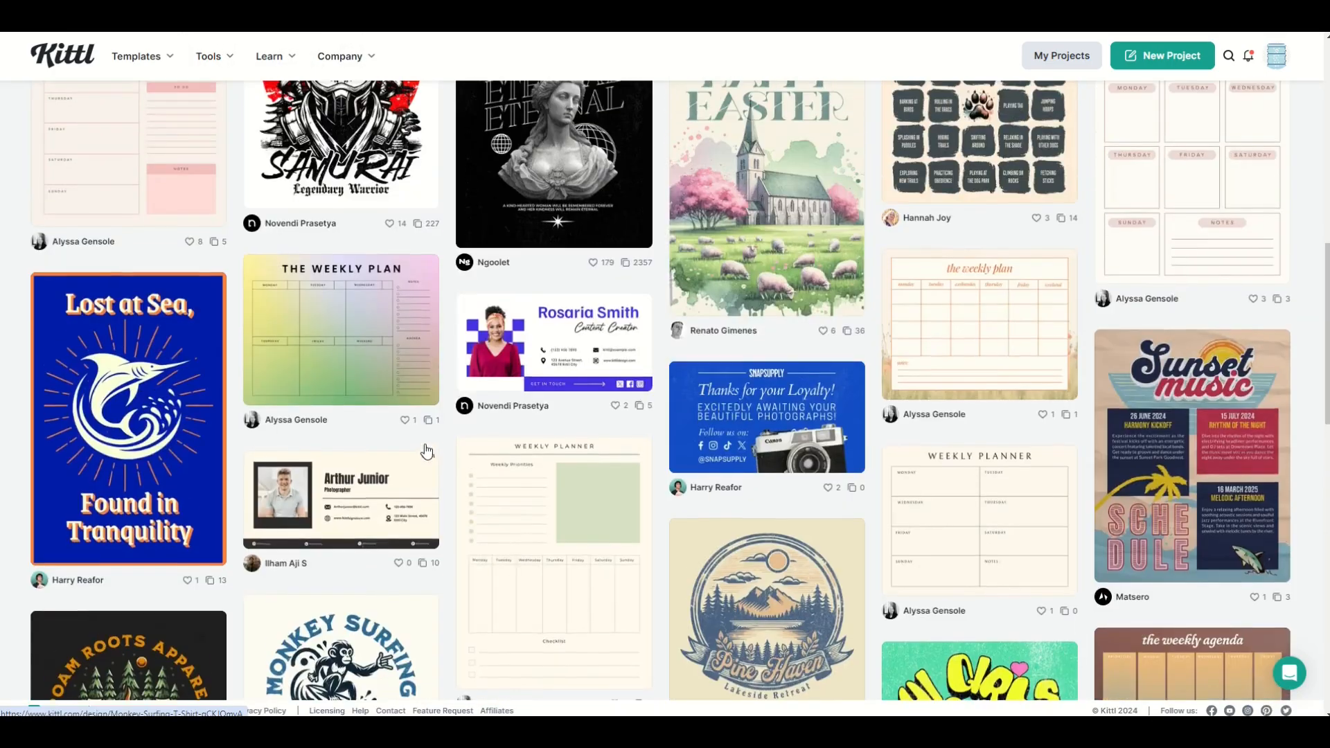
{"action": "scroll", "coordinate": [426, 451], "scroll_direction": "up", "scroll_amount": 2}
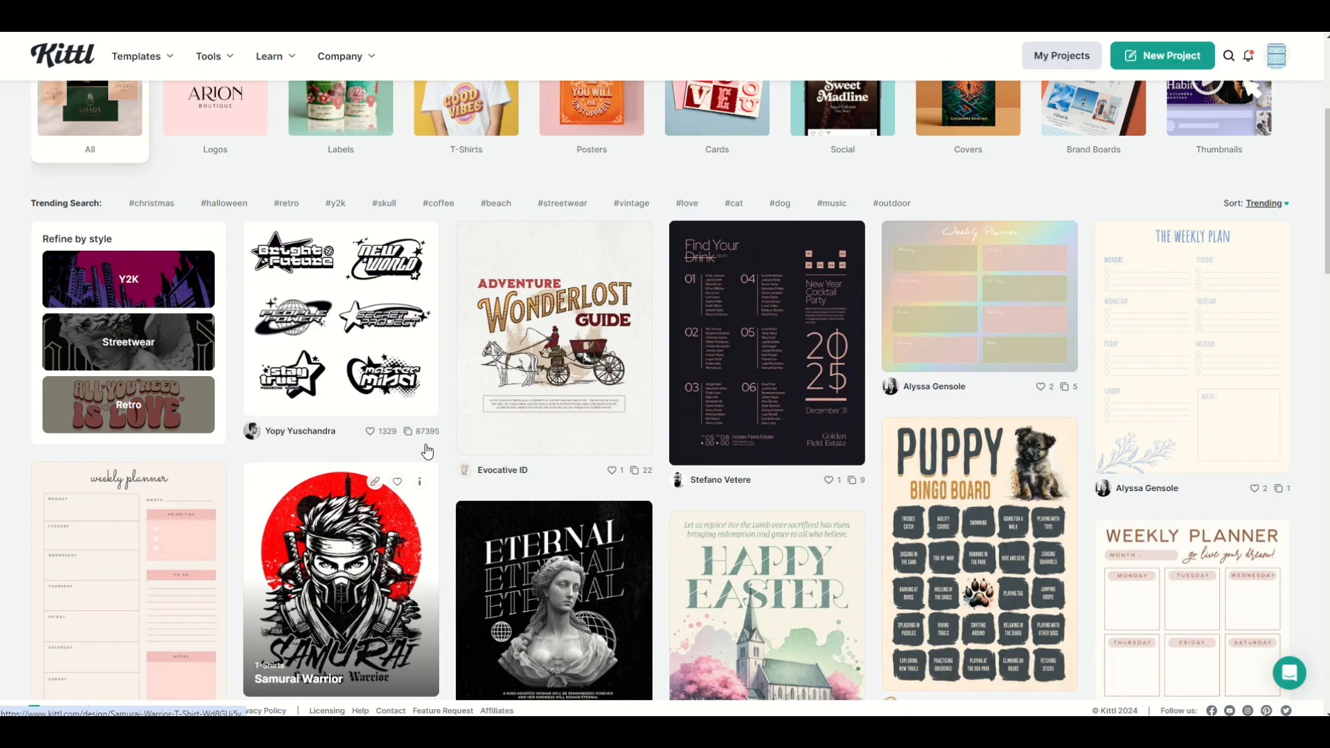
{"action": "scroll", "coordinate": [430, 453], "scroll_direction": "down", "scroll_amount": 3}
{"action": "scroll", "coordinate": [429, 454], "scroll_direction": "down", "scroll_amount": 10}
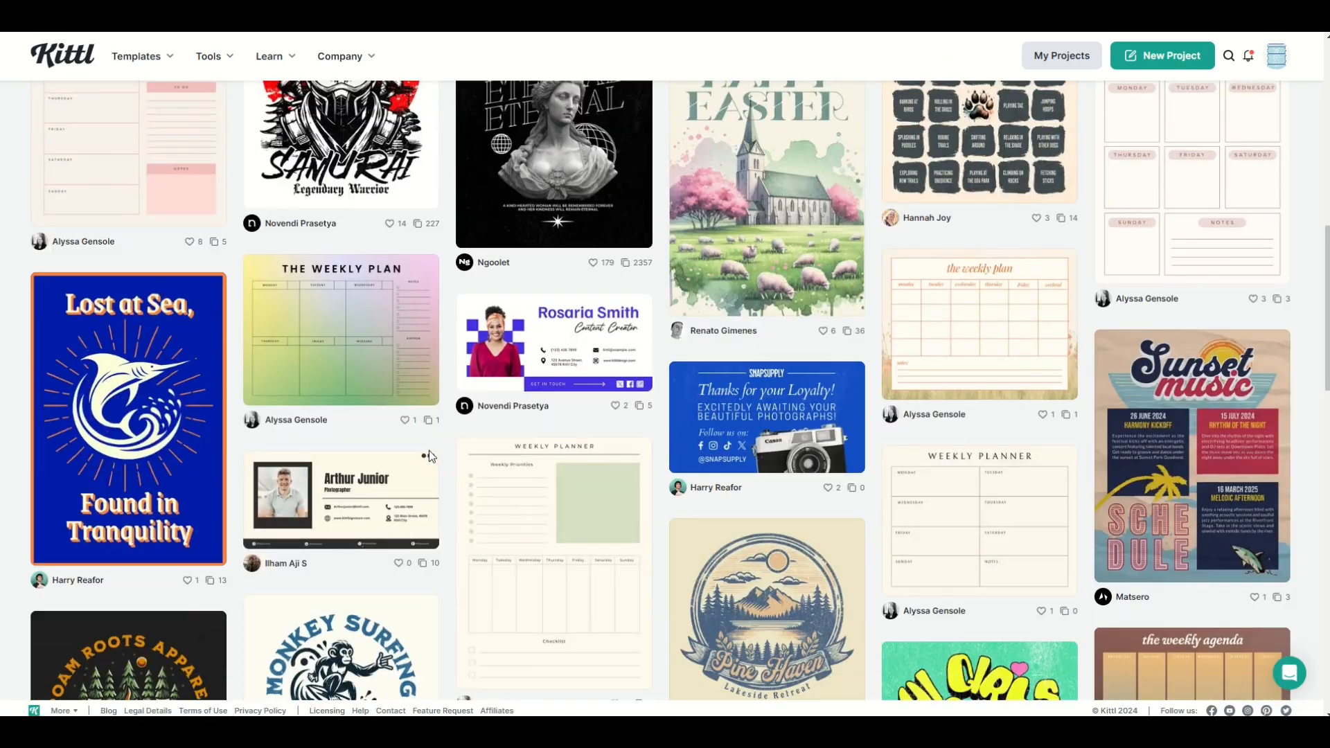
{"action": "scroll", "coordinate": [429, 450], "scroll_direction": "down", "scroll_amount": 8}
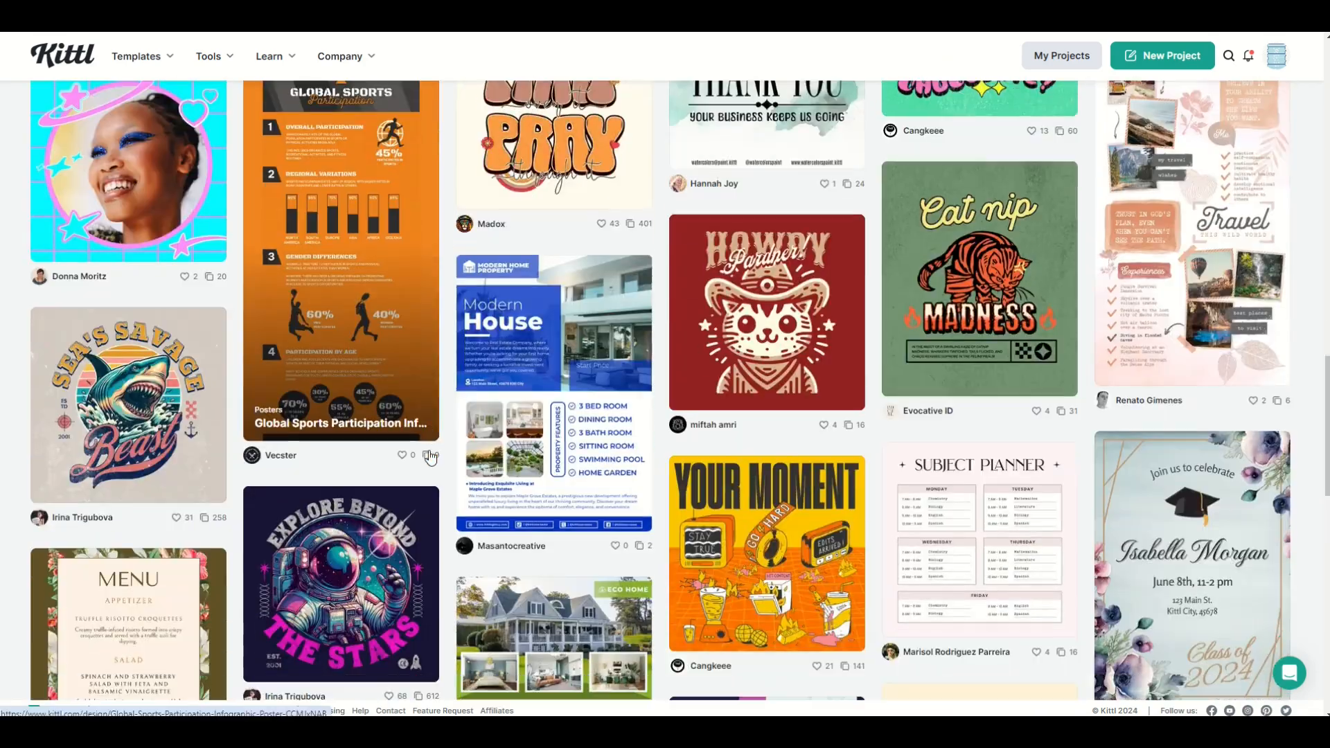
{"action": "scroll", "coordinate": [430, 455], "scroll_direction": "down", "scroll_amount": 10}
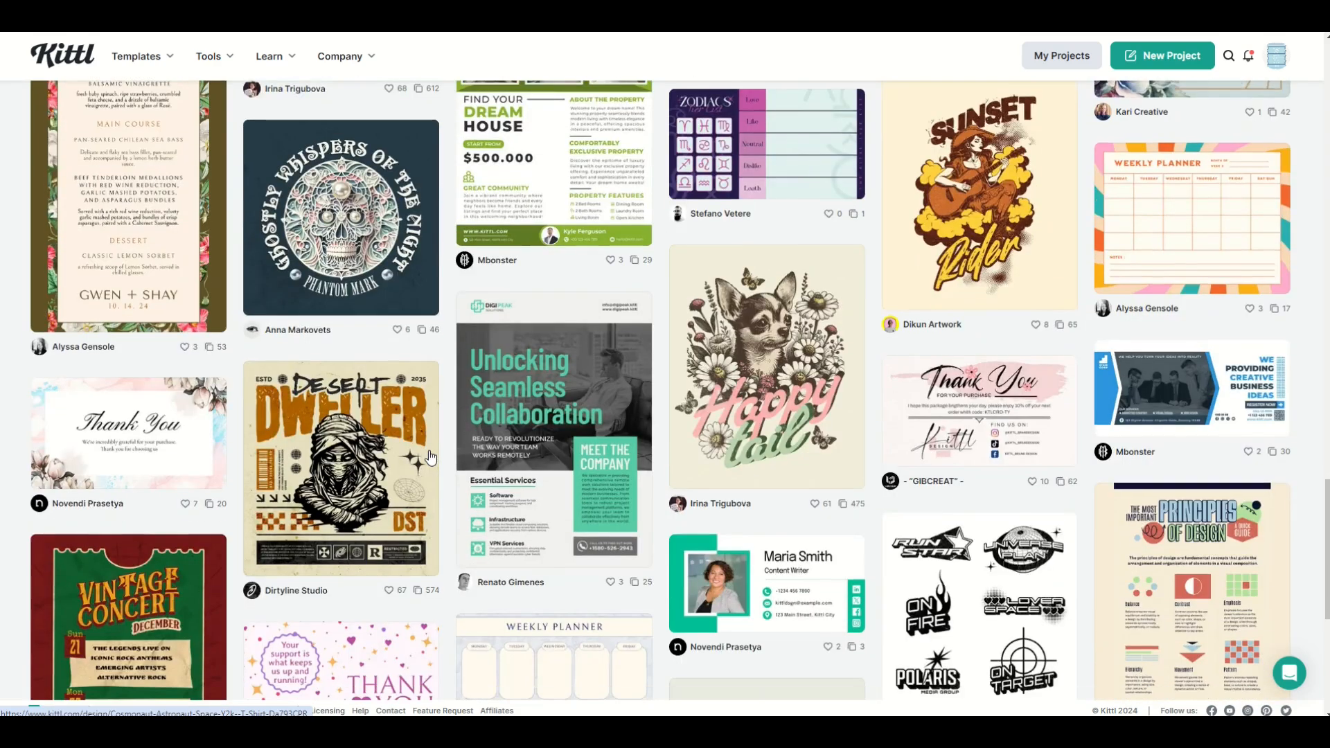
{"action": "scroll", "coordinate": [430, 455], "scroll_direction": "down", "scroll_amount": 2}
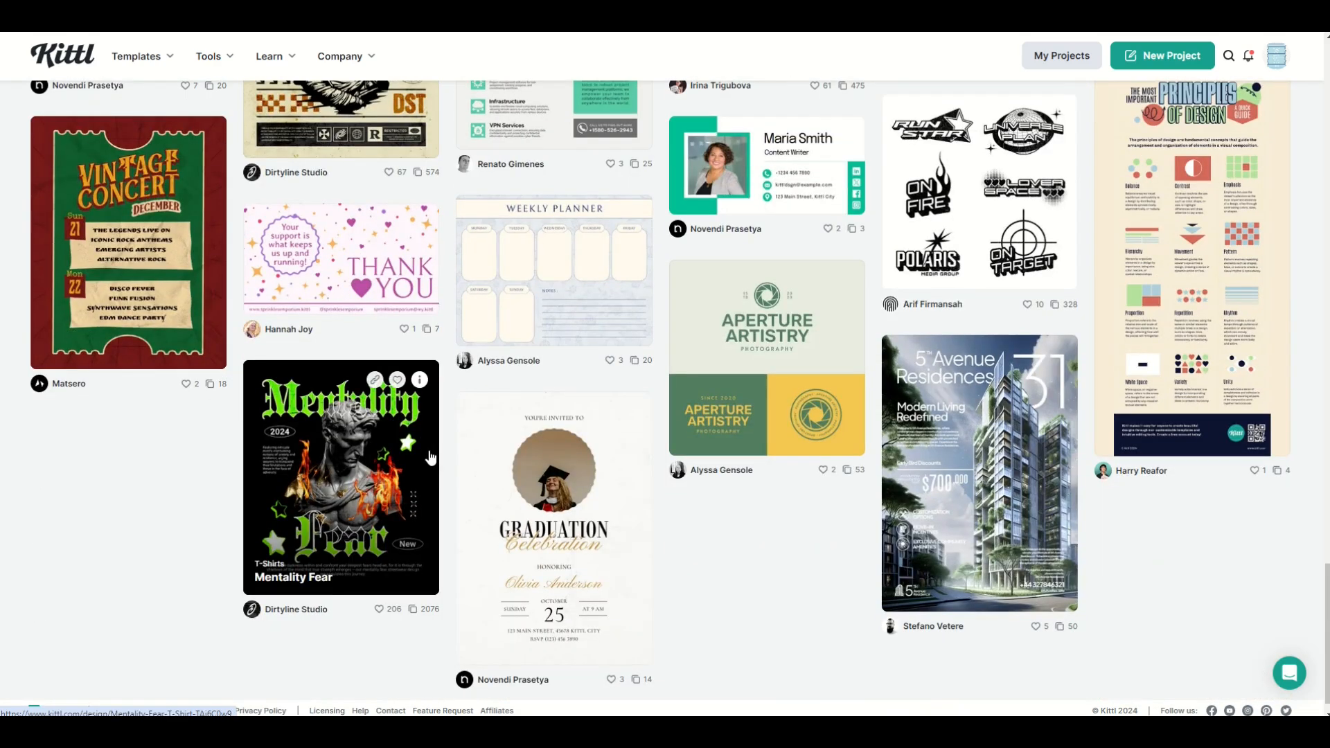
{"action": "scroll", "coordinate": [862, 439], "scroll_direction": "up", "scroll_amount": 6}
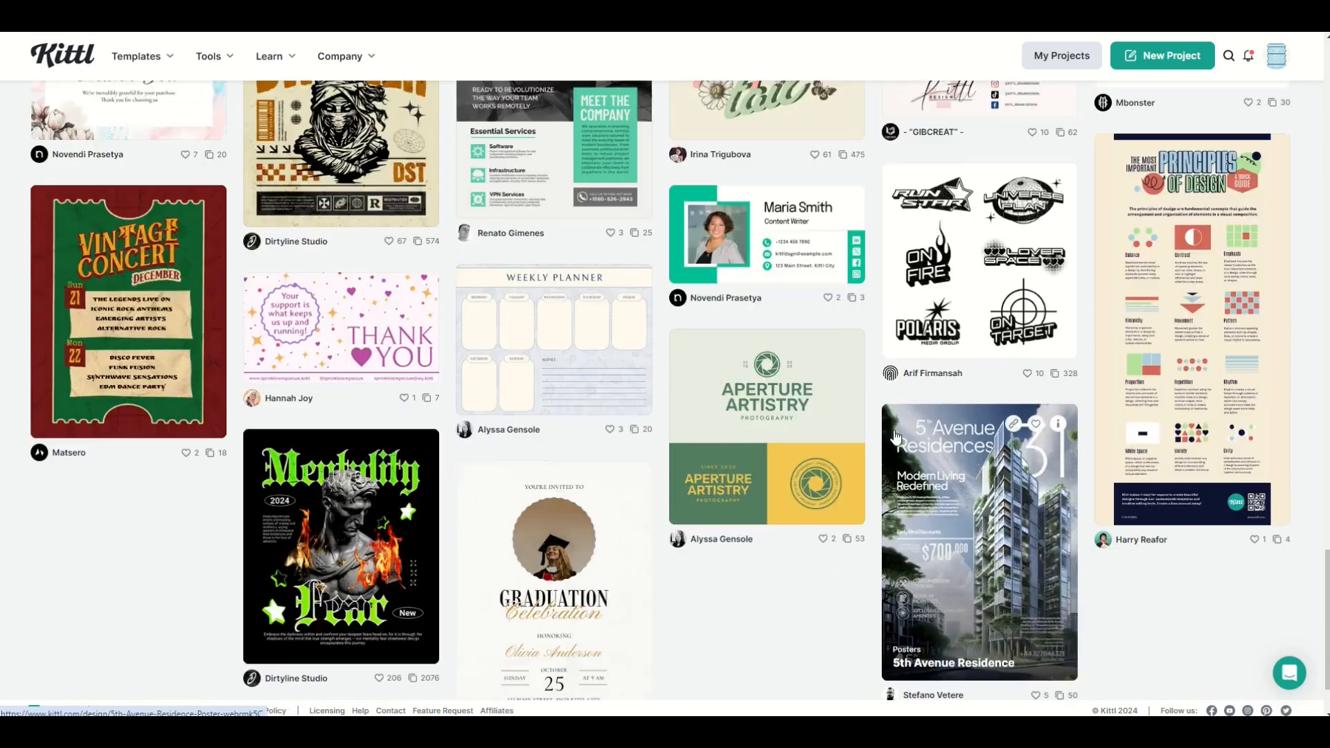